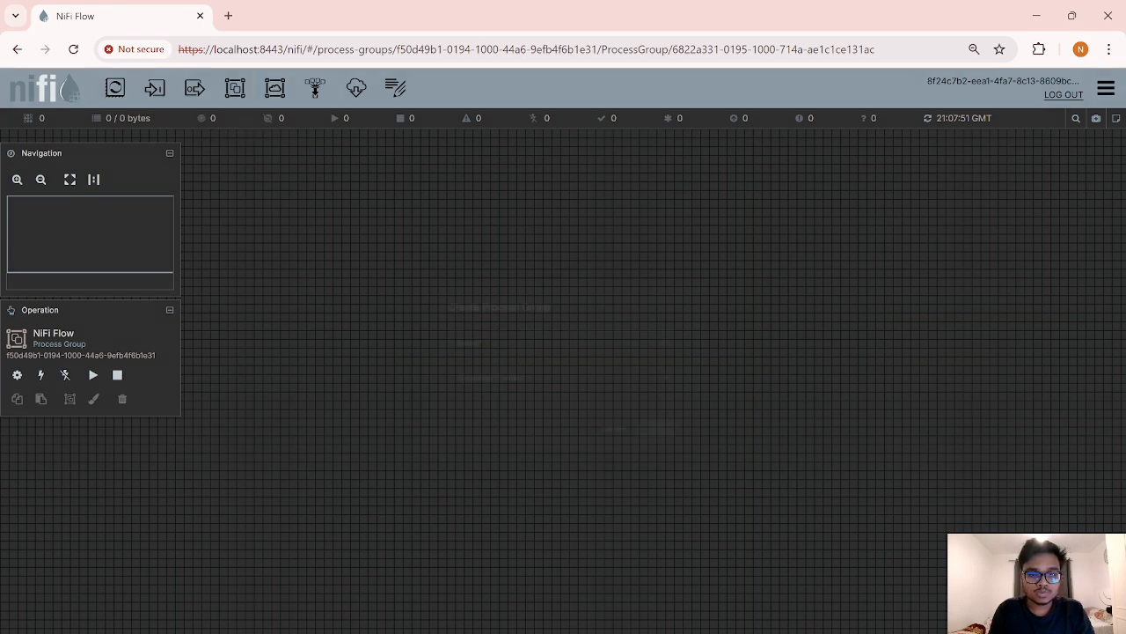
Step: Create a process group named 'Data Engineering' and open it to its empty canvas
{"action": "type", "text": "Data"}
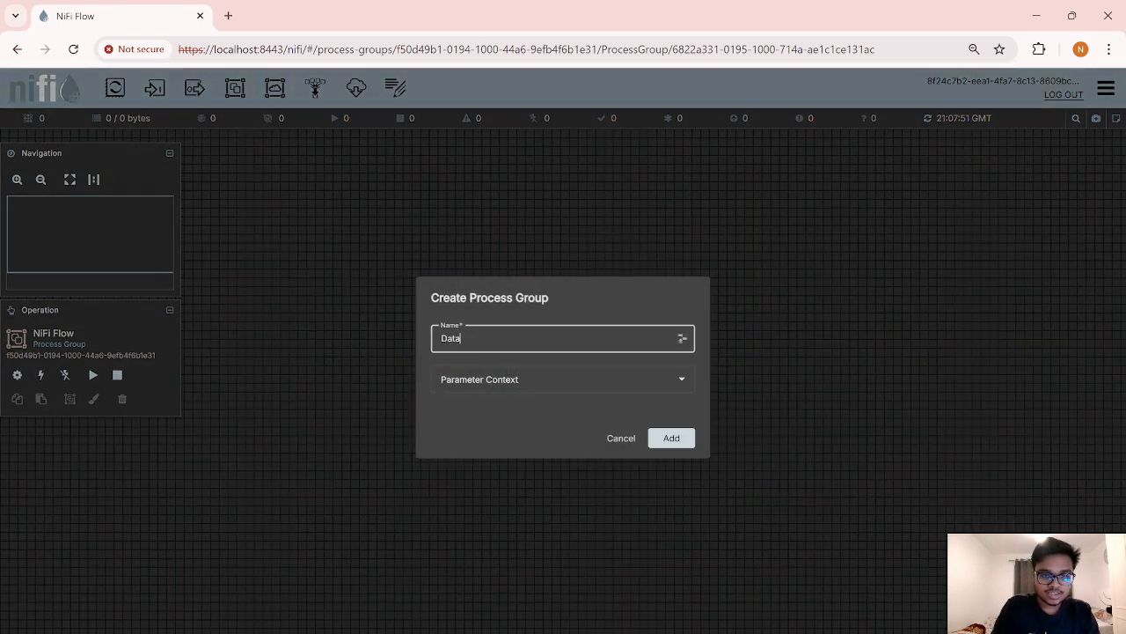
{"action": "type", "text": " Engineering"}
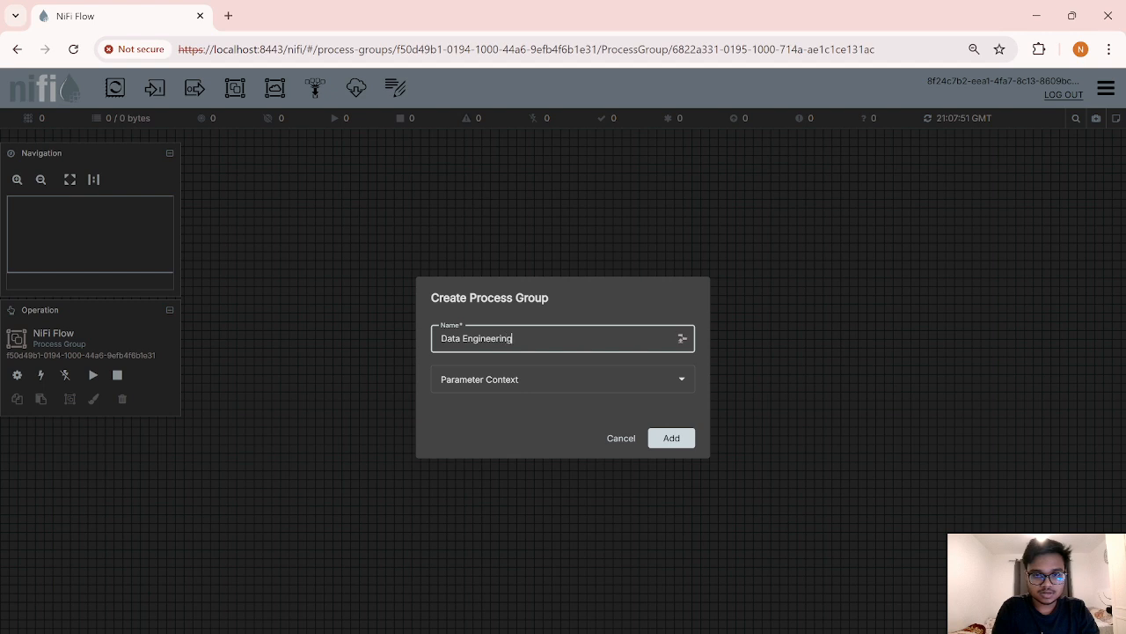
{"action": "left_click", "coordinate": [674, 437]}
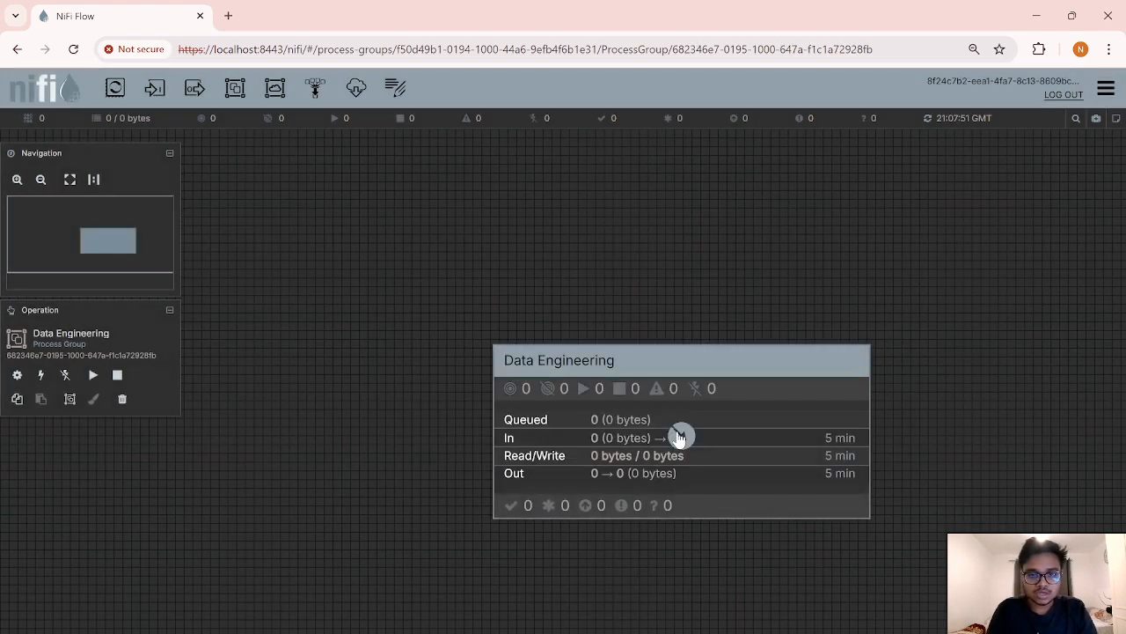
{"action": "double_click", "coordinate": [742, 383]}
Step: Add a DBCPConnectionPool controller service, found by filtering 'dbc', and open it for editing
{"action": "right_click", "coordinate": [470, 232]}
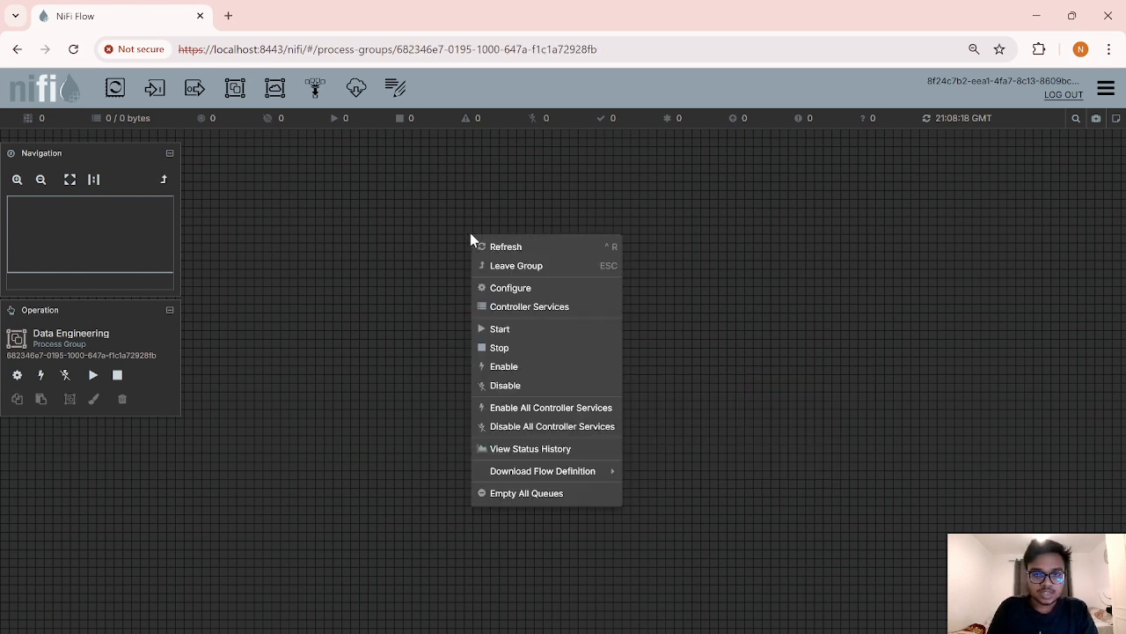
{"action": "left_click", "coordinate": [516, 306]}
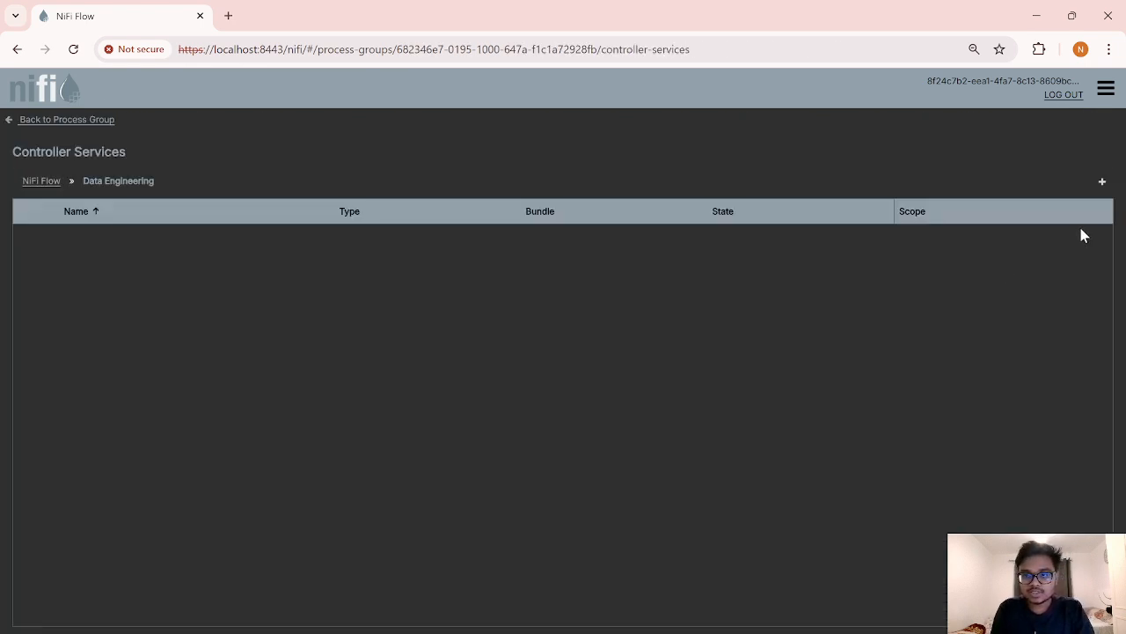
{"action": "left_click", "coordinate": [1102, 181]}
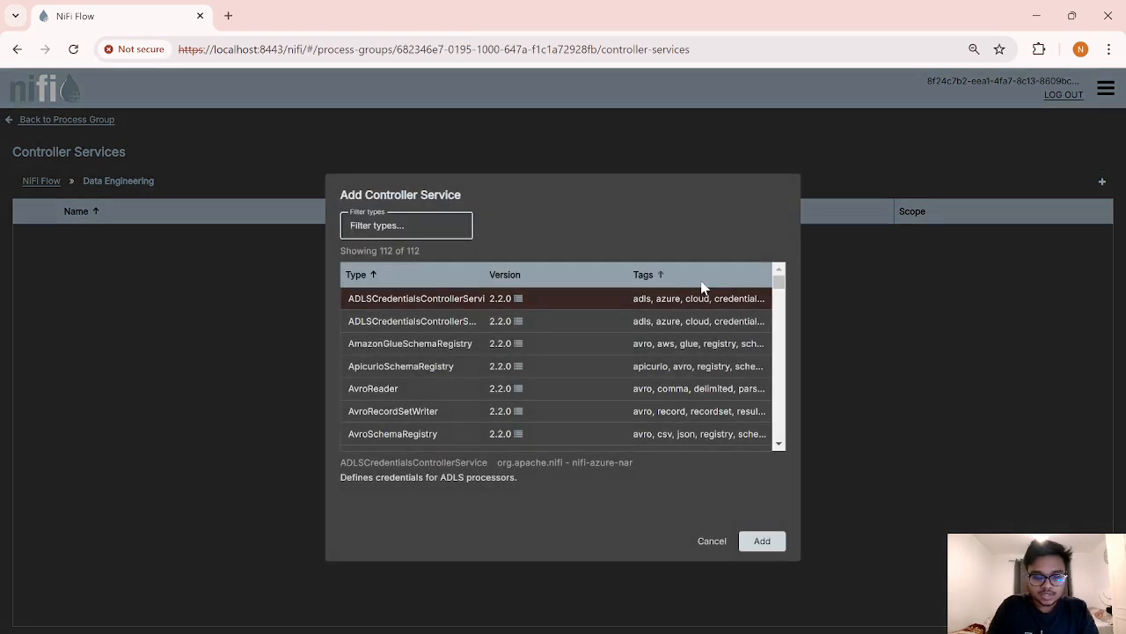
{"action": "type", "text": "dbc"}
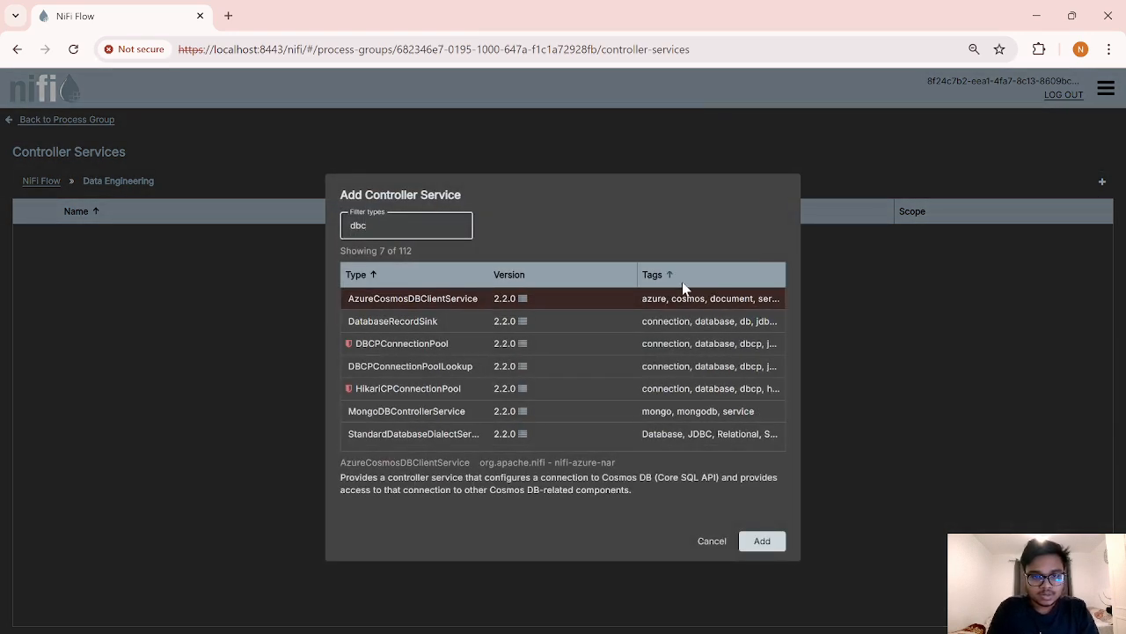
{"action": "double_click", "coordinate": [410, 343]}
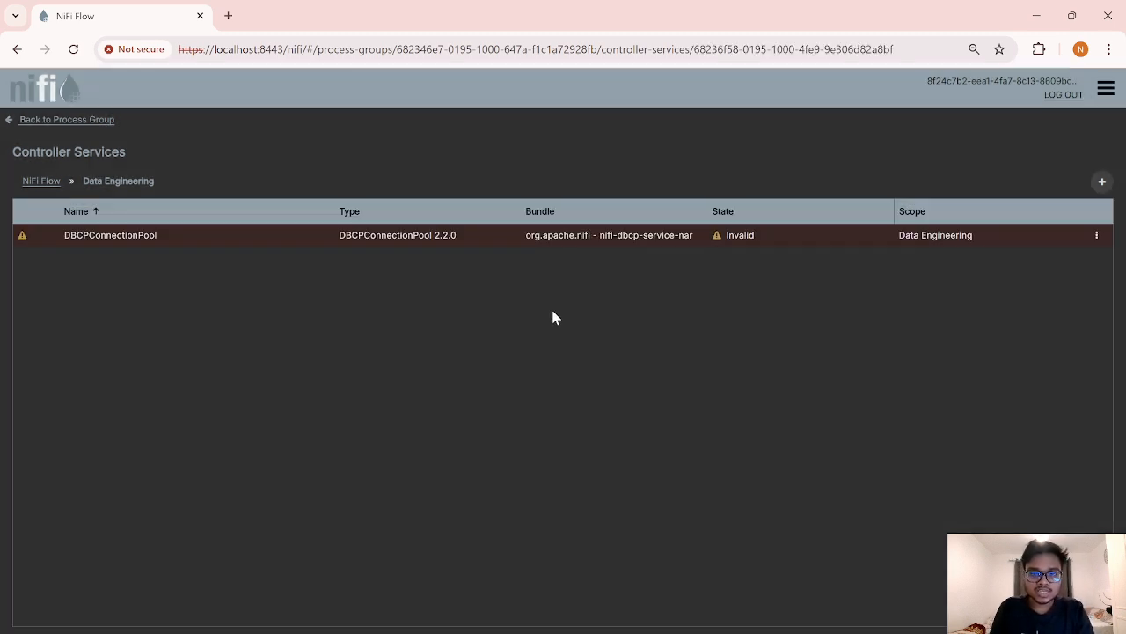
{"action": "left_click", "coordinate": [1100, 236]}
{"action": "left_click", "coordinate": [1026, 262]}
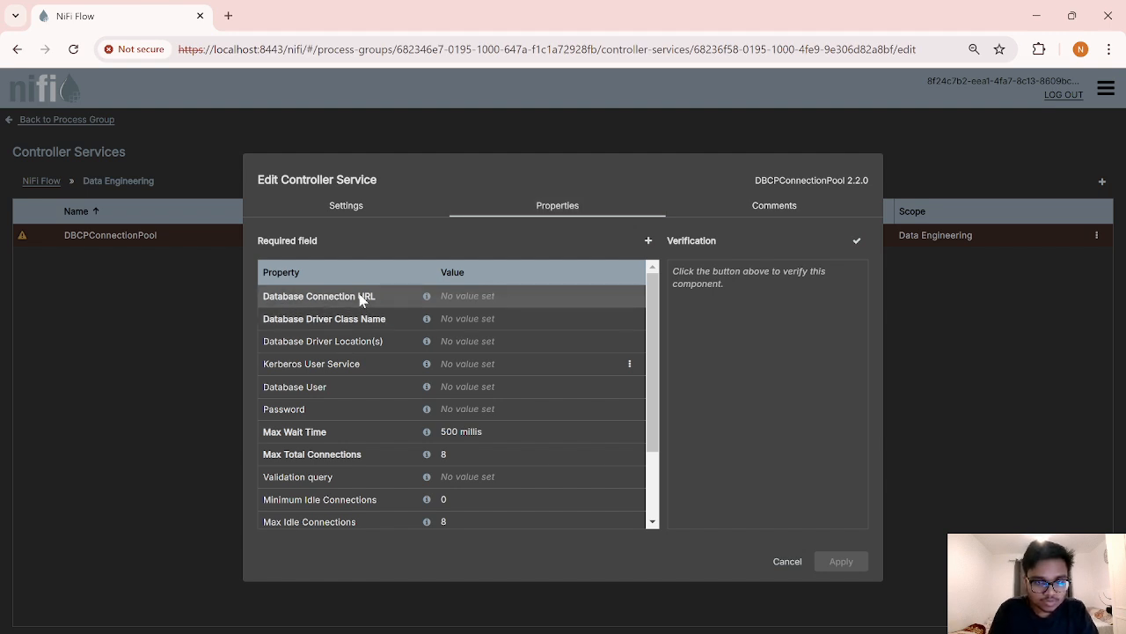
Step: Set the Database Connection URL to jdbc:mysql://localhost:3306/data_engineering_db
{"action": "left_click", "coordinate": [487, 295]}
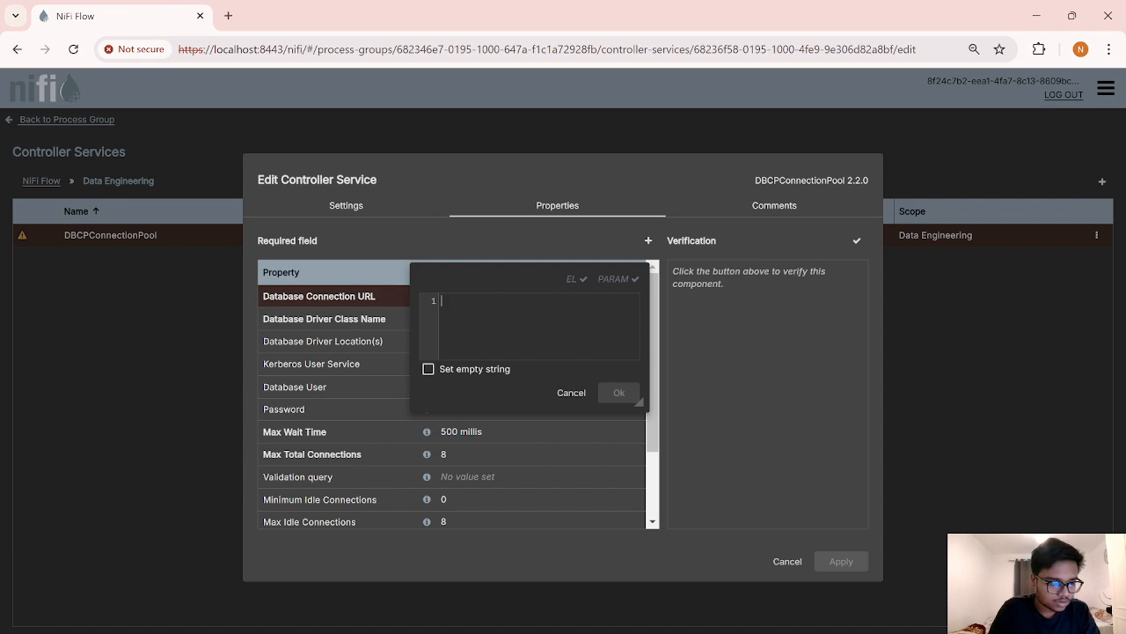
{"action": "type", "text": "jdbc"}
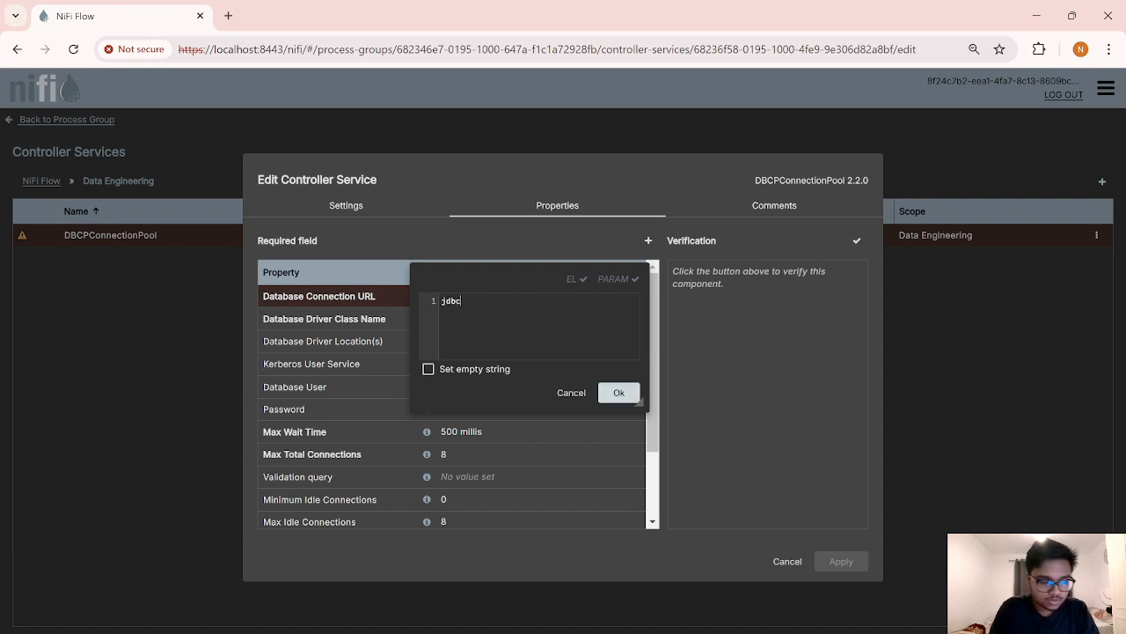
{"action": "type", "text": ":mysql"}
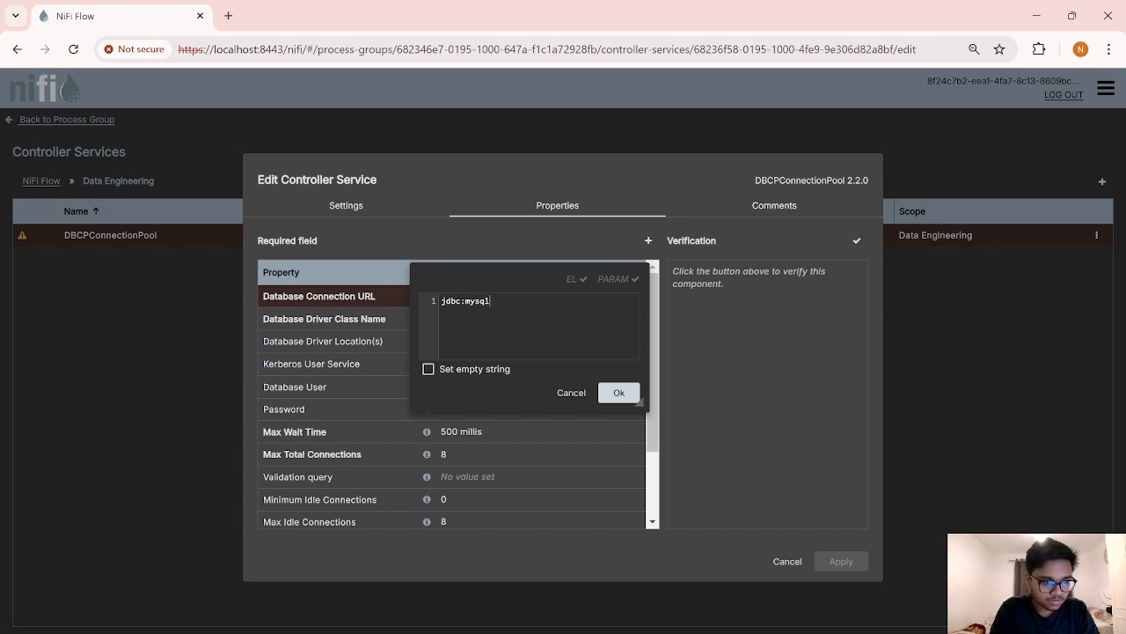
{"action": "type", "text": "://"}
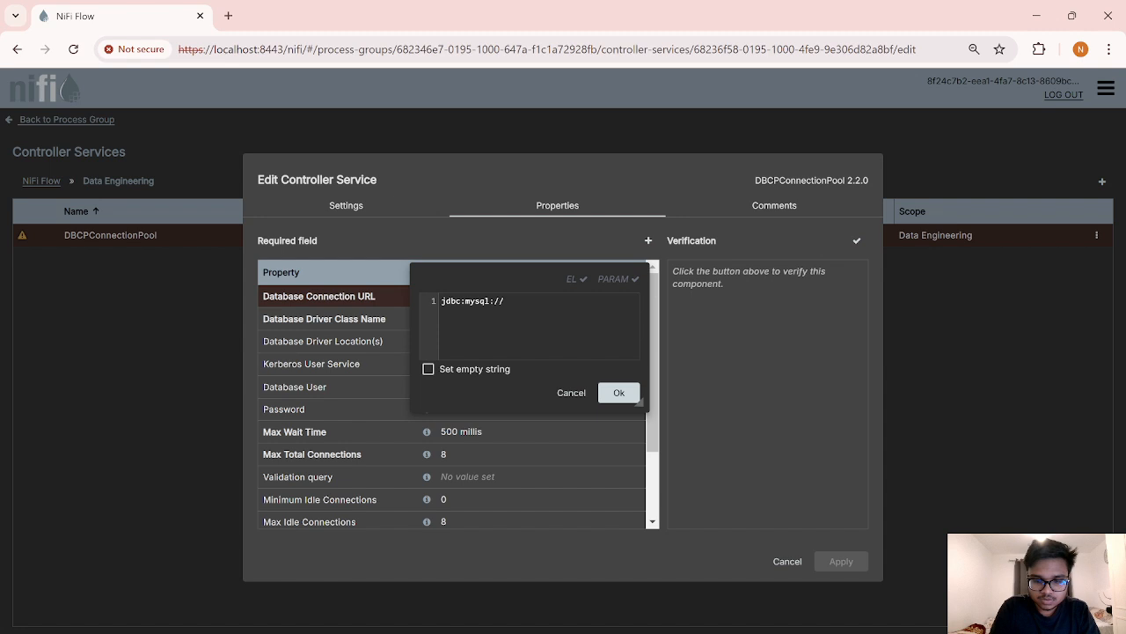
{"action": "type", "text": "localhoist"}
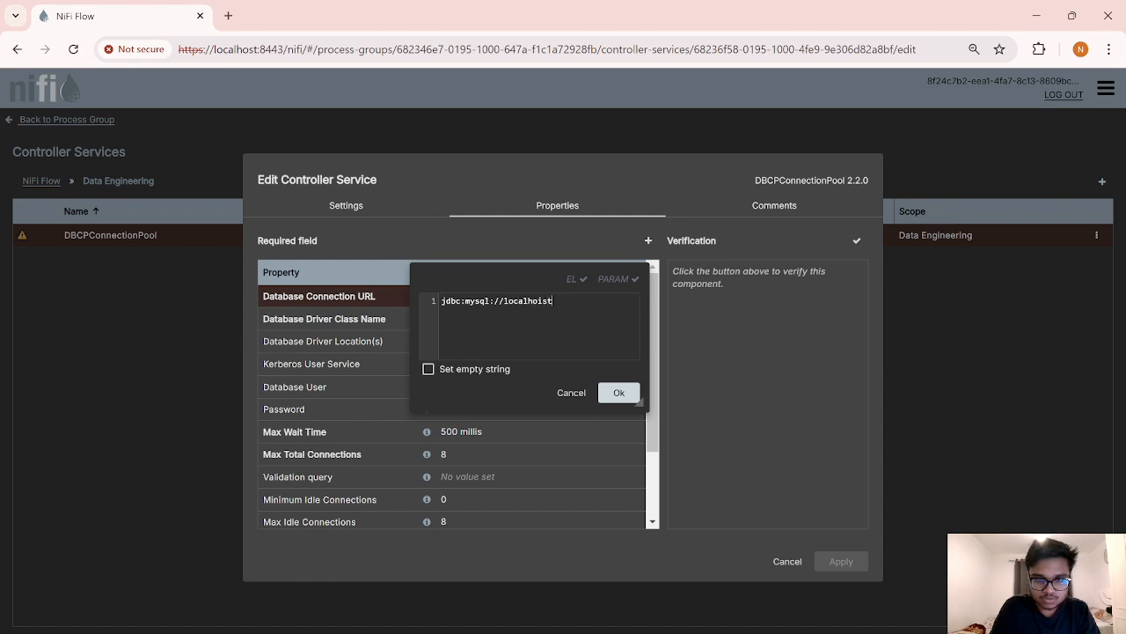
{"action": "key", "text": "BackSpace"}
{"action": "key", "text": "BackSpace"}
{"action": "key", "text": "BackSpace"}
{"action": "type", "text": "st"}
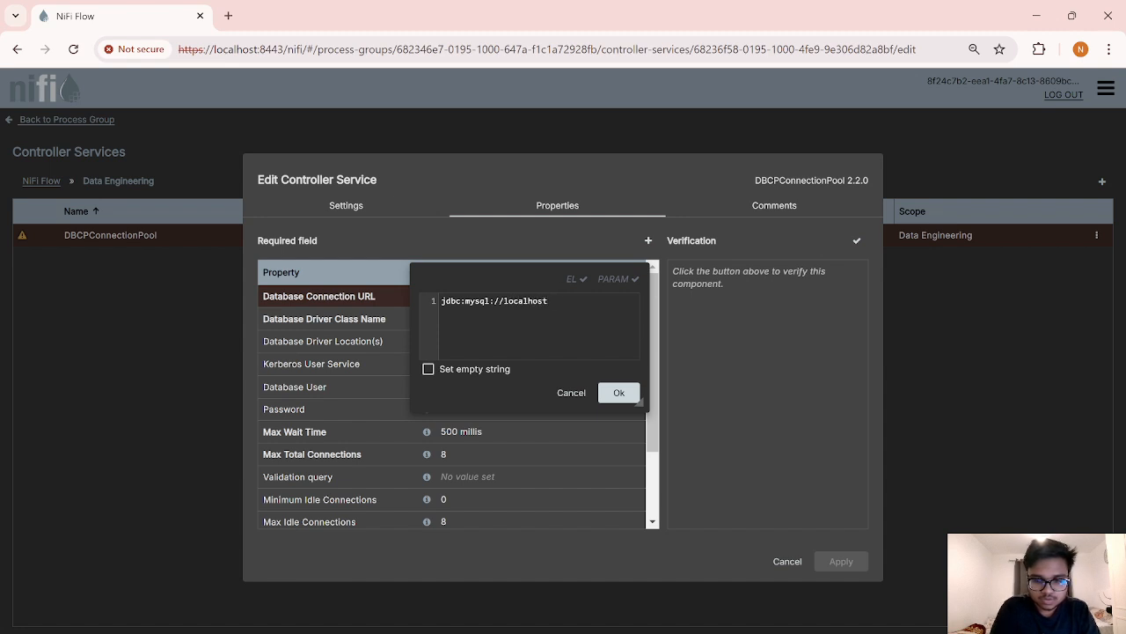
{"action": "type", "text": ":3306"}
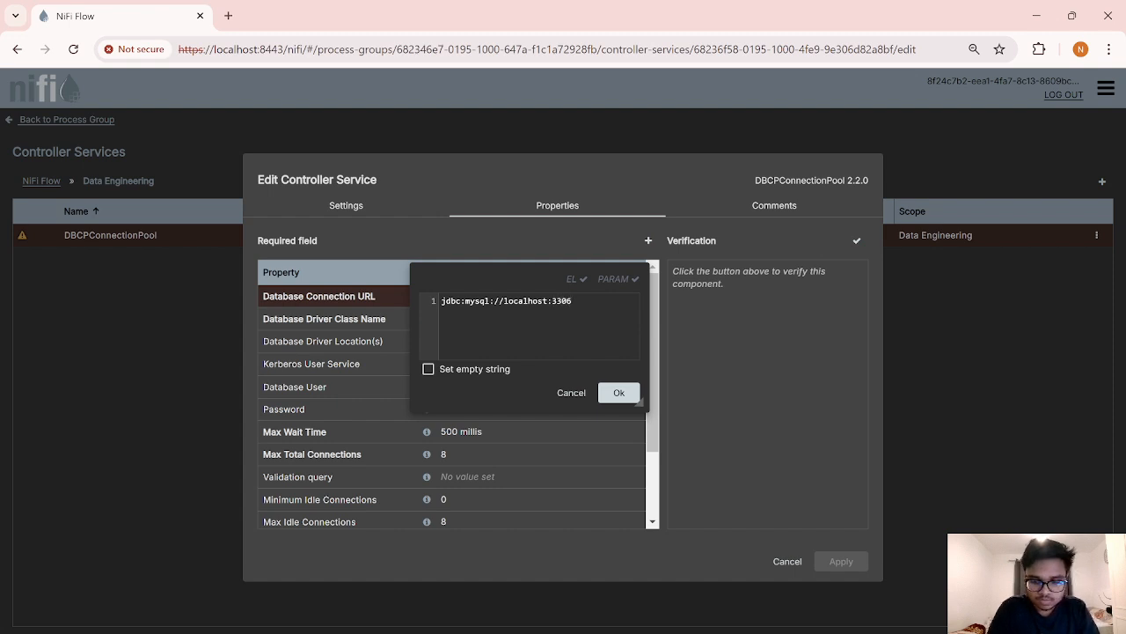
{"action": "type", "text": "/data_"}
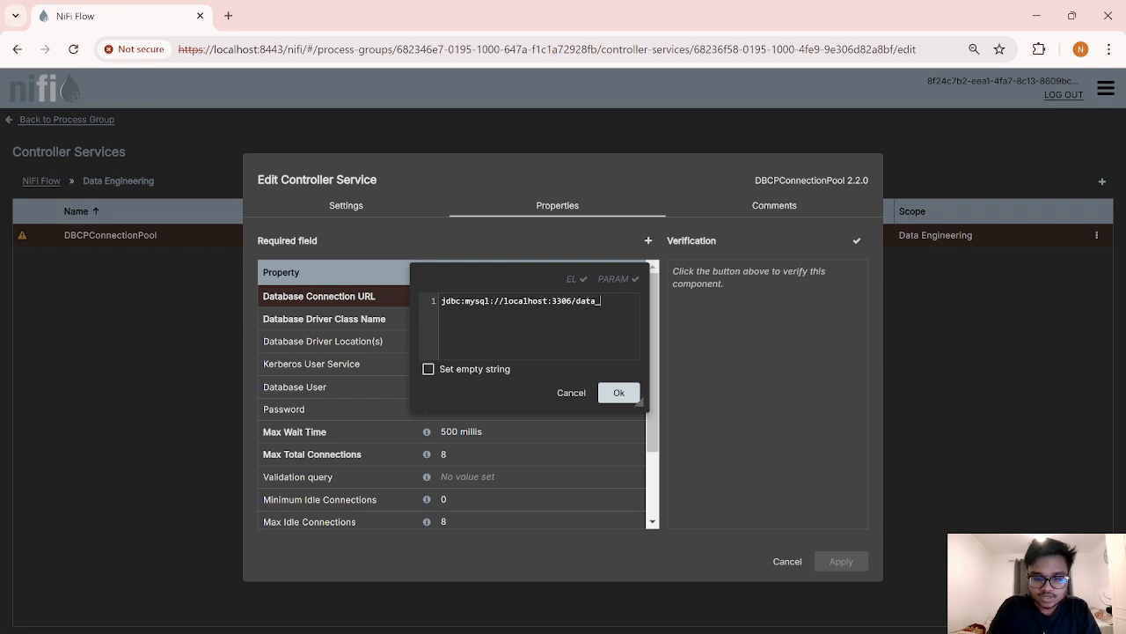
{"action": "type", "text": "engin"}
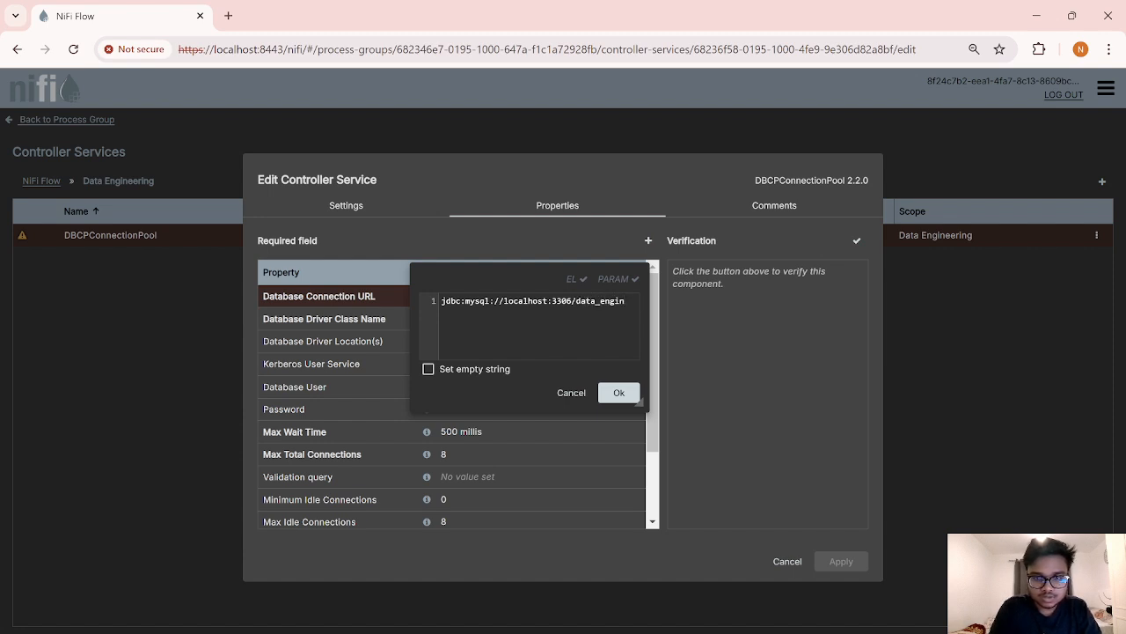
{"action": "type", "text": "eering"}
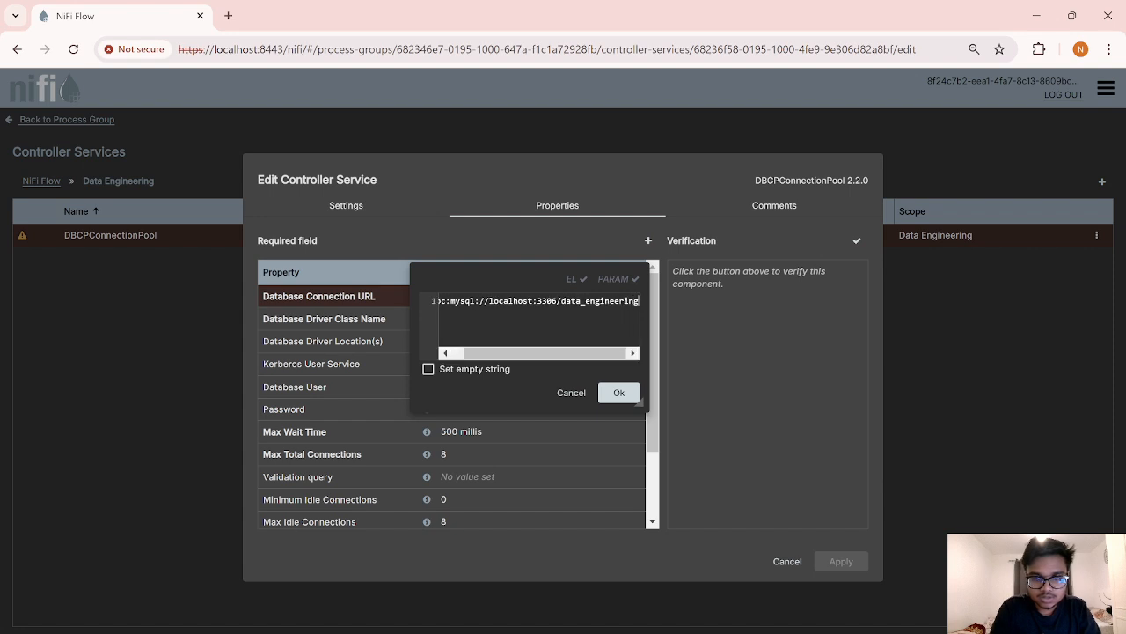
{"action": "type", "text": "_db"}
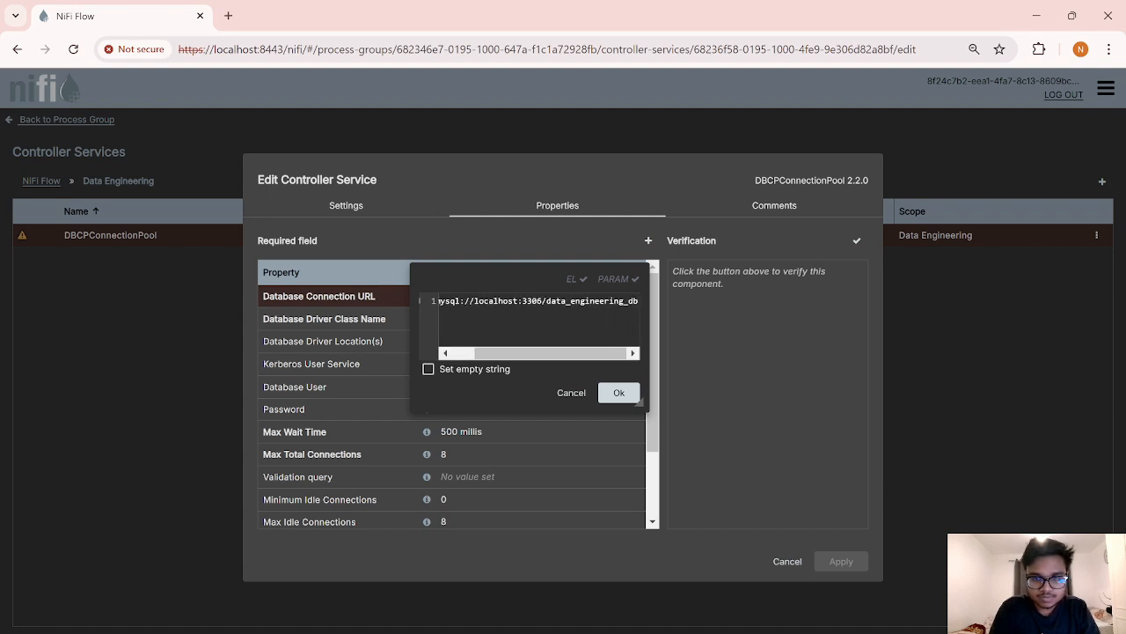
{"action": "left_click", "coordinate": [619, 392]}
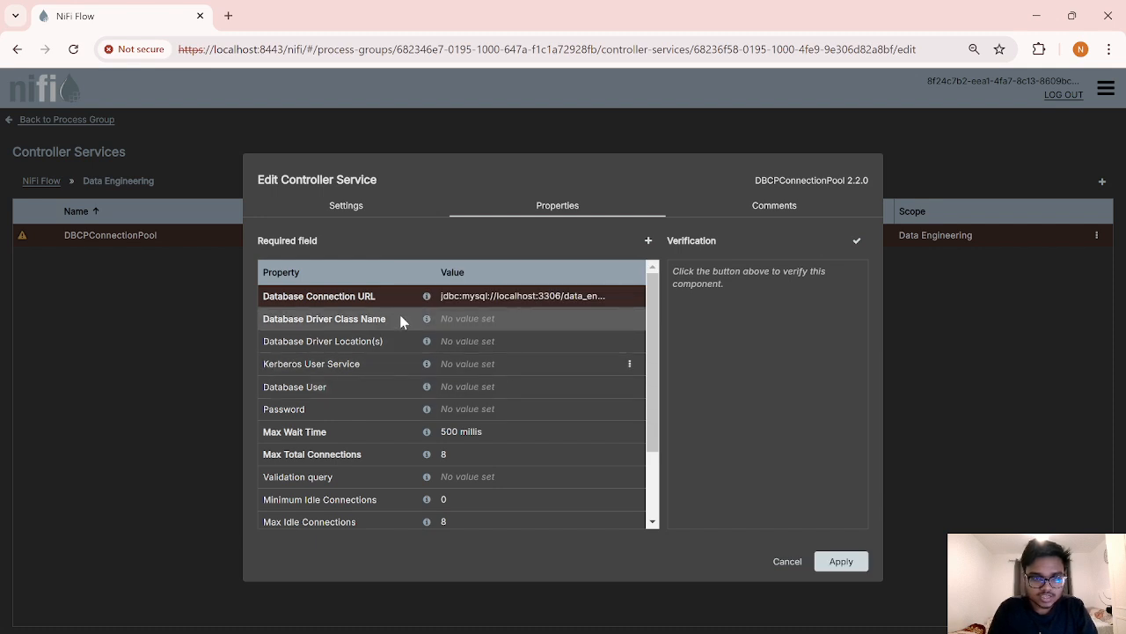
Step: Set the Database Driver Class Name to com.mysql.cj.jdbc.Driver
{"action": "left_click", "coordinate": [468, 324]}
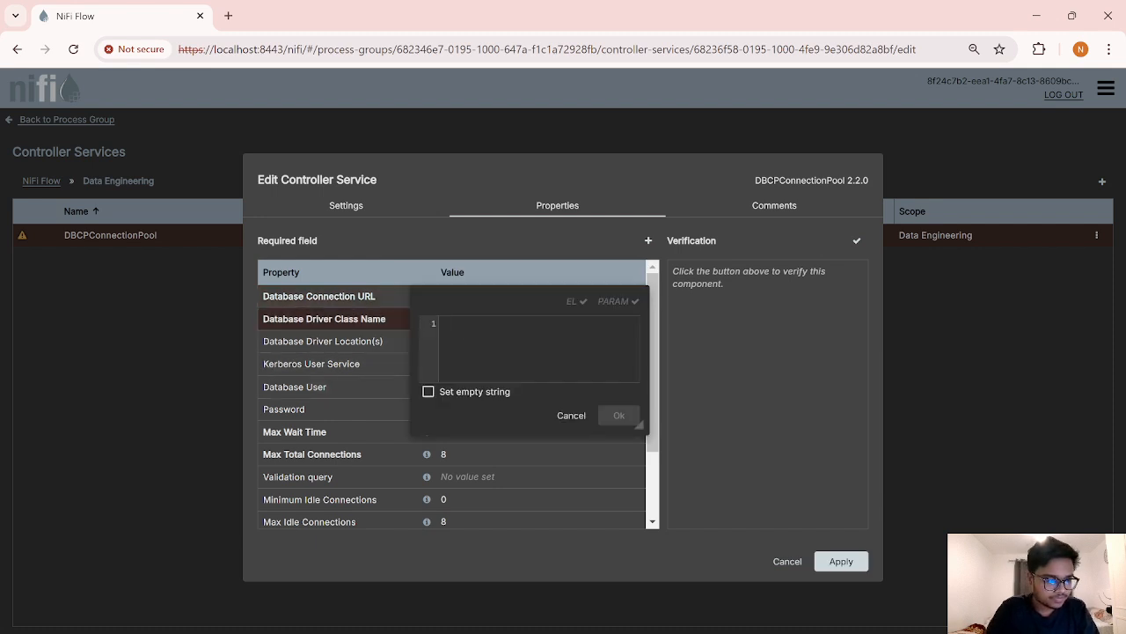
{"action": "type", "text": "com"}
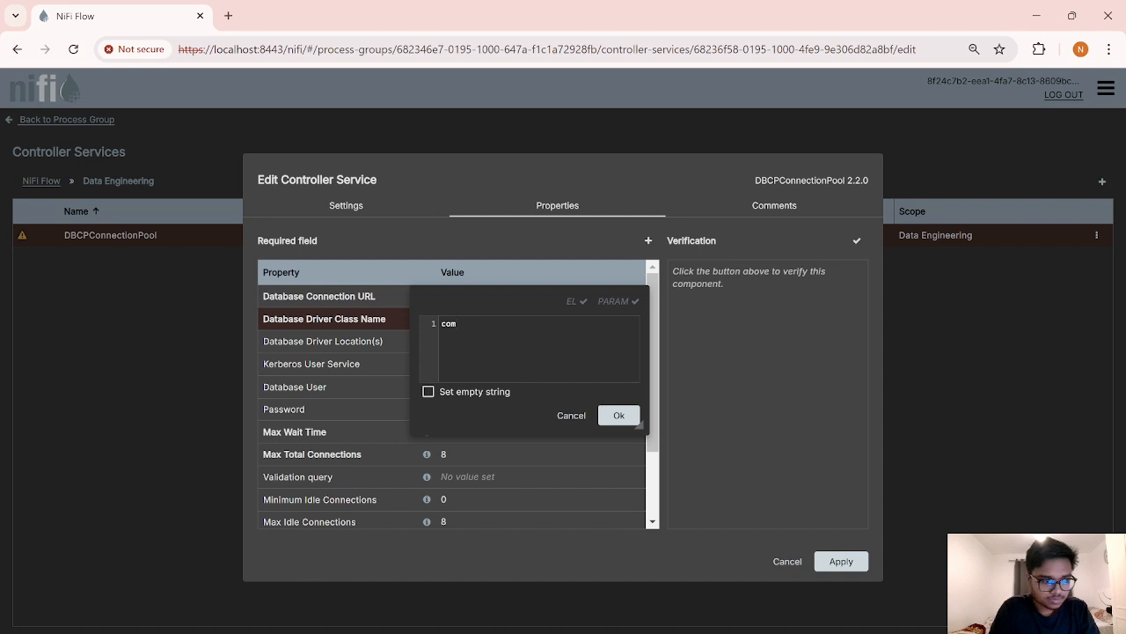
{"action": "type", "text": ".mys"}
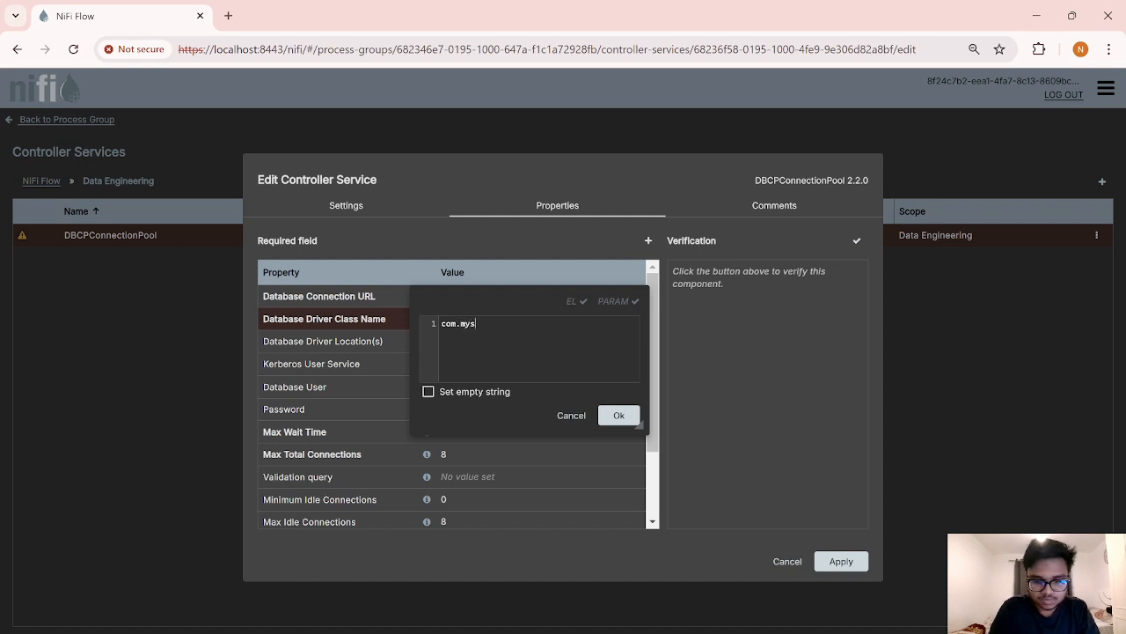
{"action": "type", "text": "ql"}
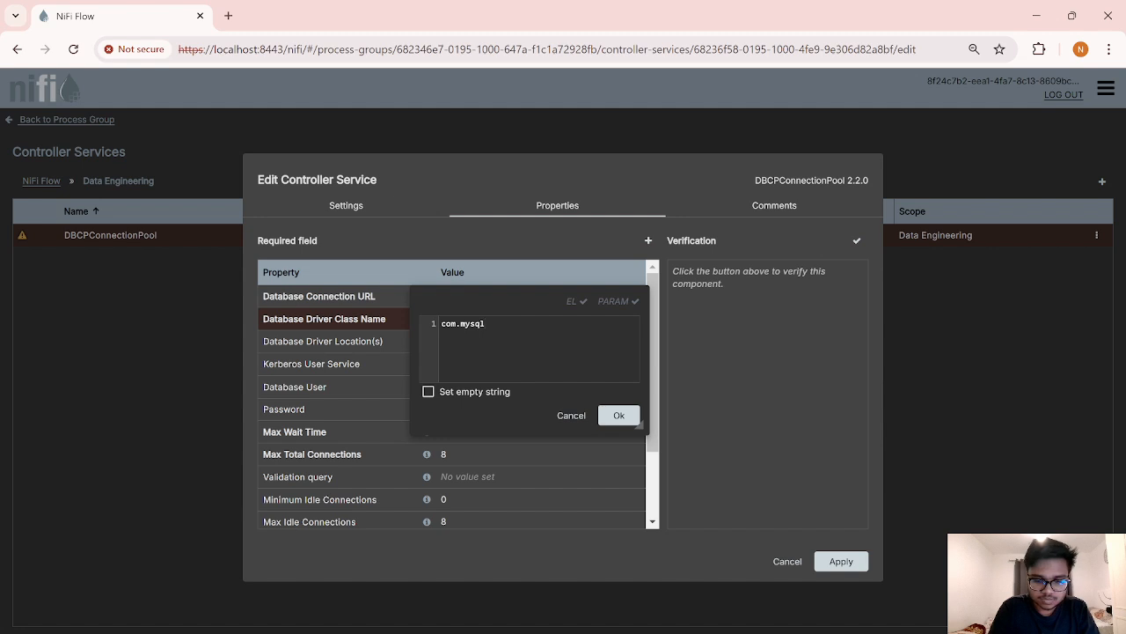
{"action": "type", "text": ".cj"}
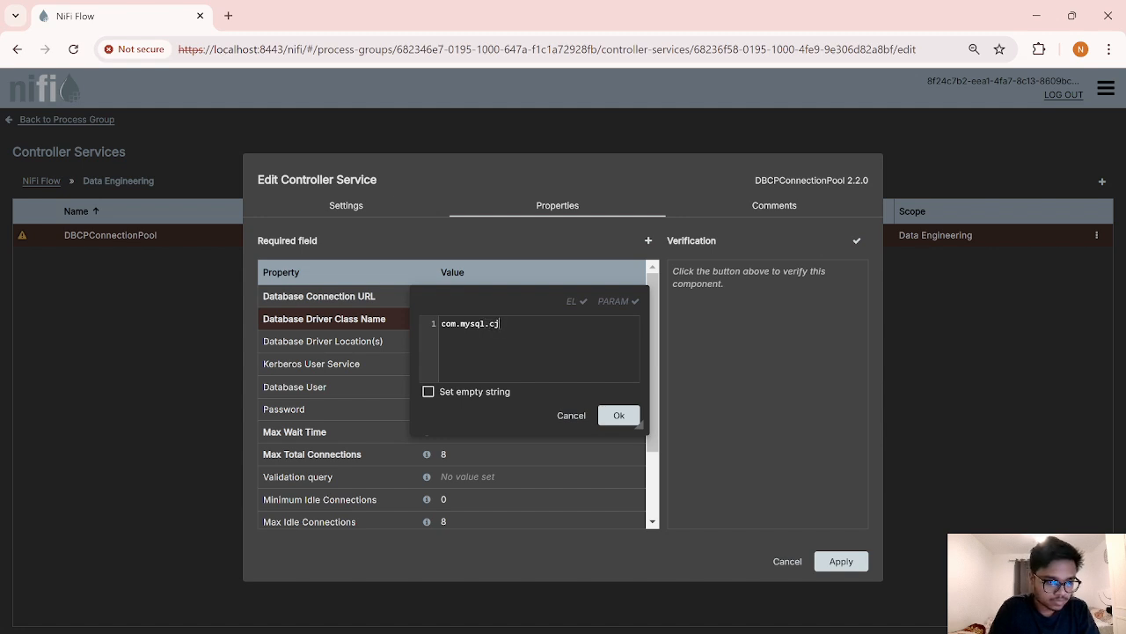
{"action": "type", "text": ".jdbc"}
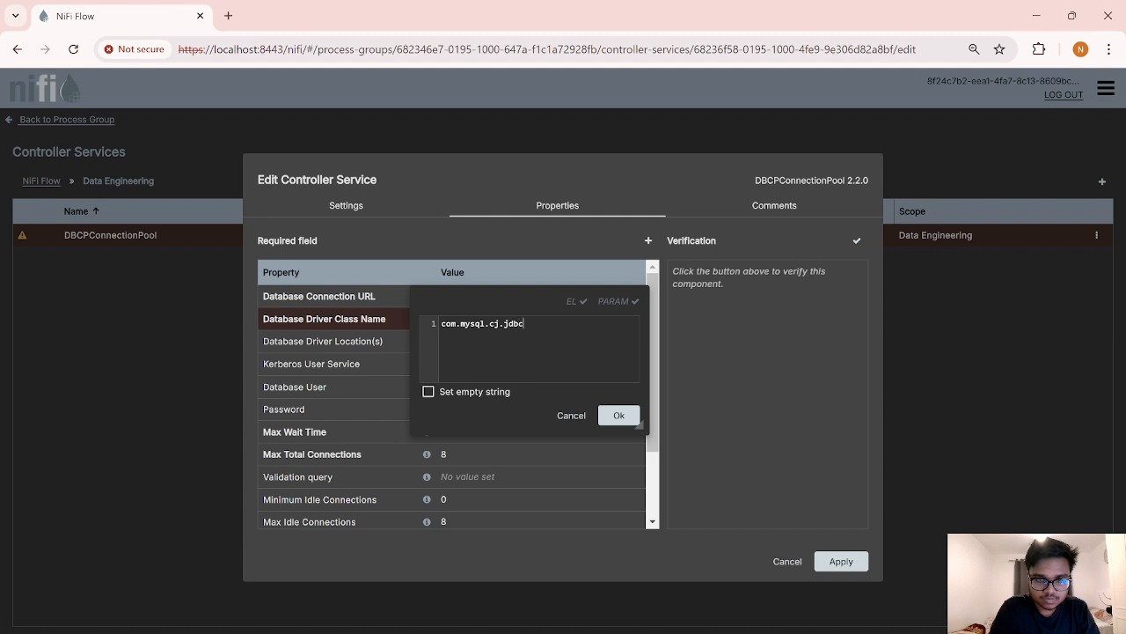
{"action": "type", "text": ".Driver"}
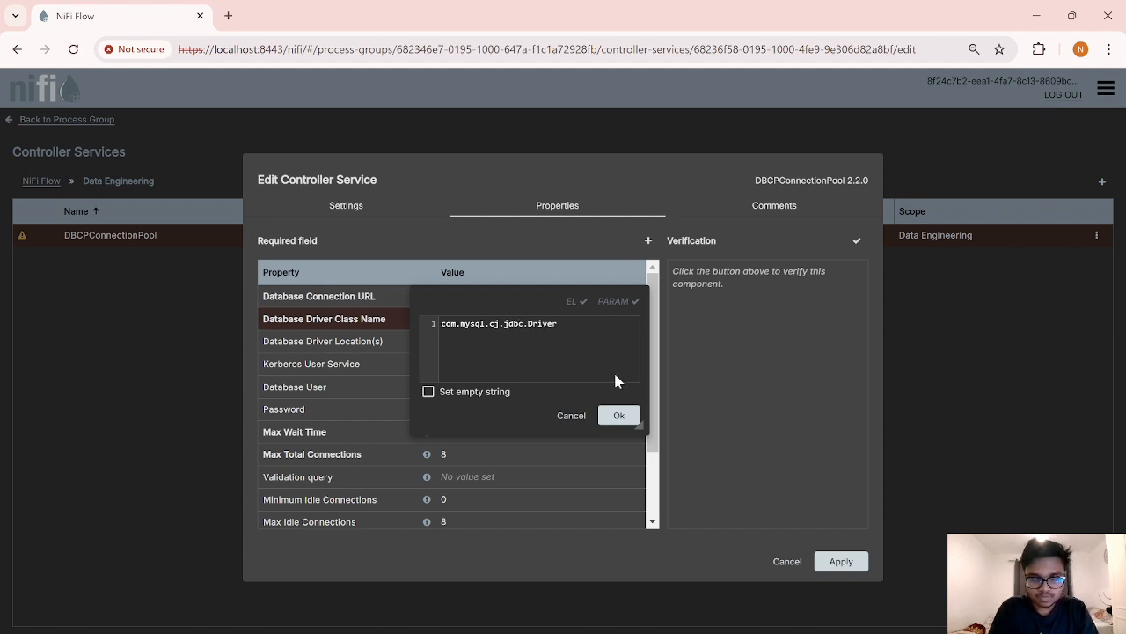
{"action": "left_click", "coordinate": [619, 415]}
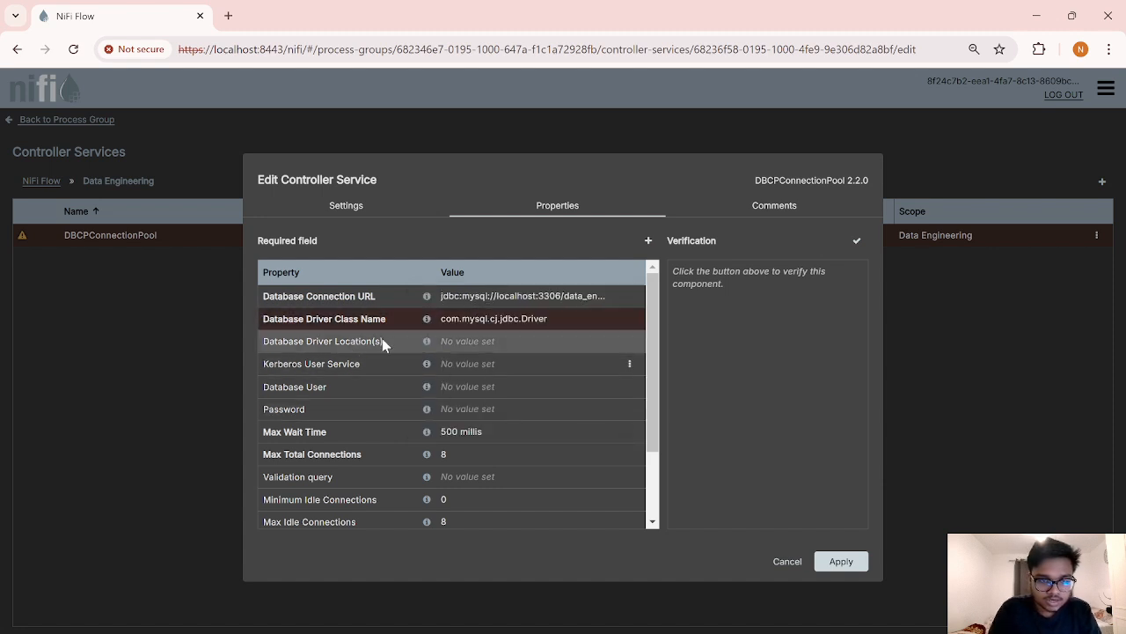
Step: Copy the full path of mysql-connector-j-9.2.0 from NiFi's lib folder for the driver location
{"action": "left_click", "coordinate": [467, 349]}
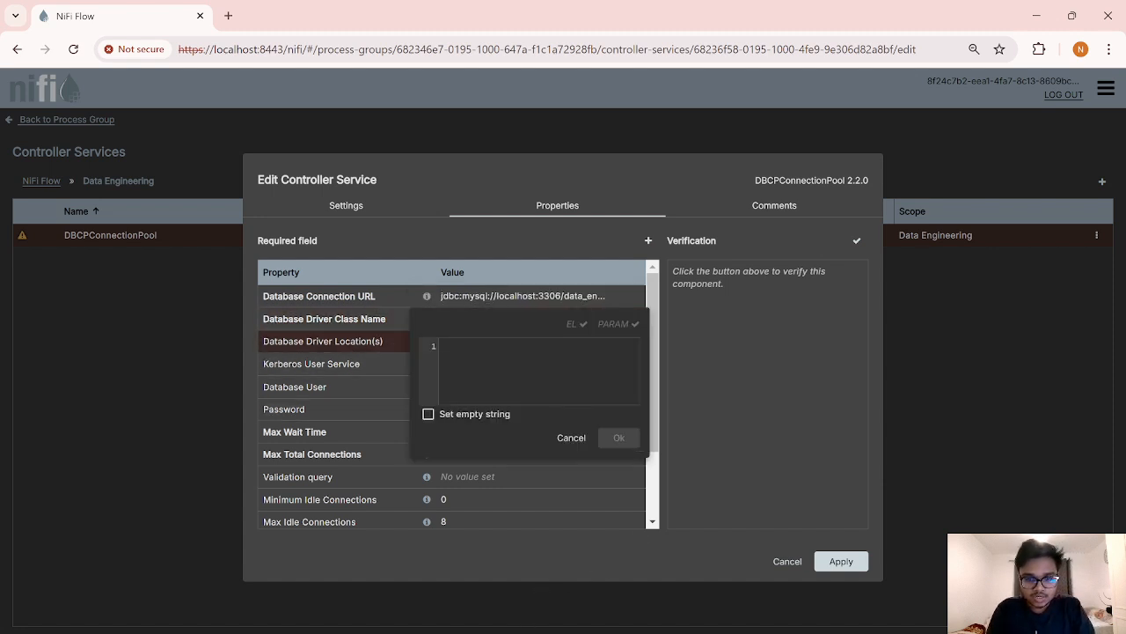
{"action": "left_click", "coordinate": [571, 607]}
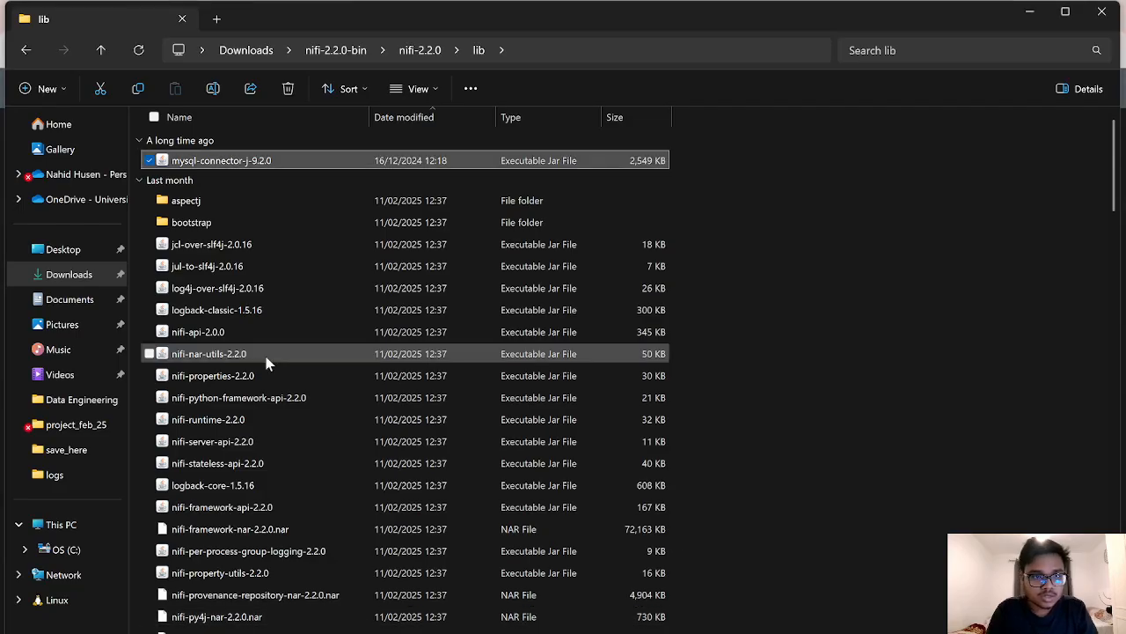
{"action": "right_click", "coordinate": [267, 167]}
{"action": "left_click", "coordinate": [345, 352]}
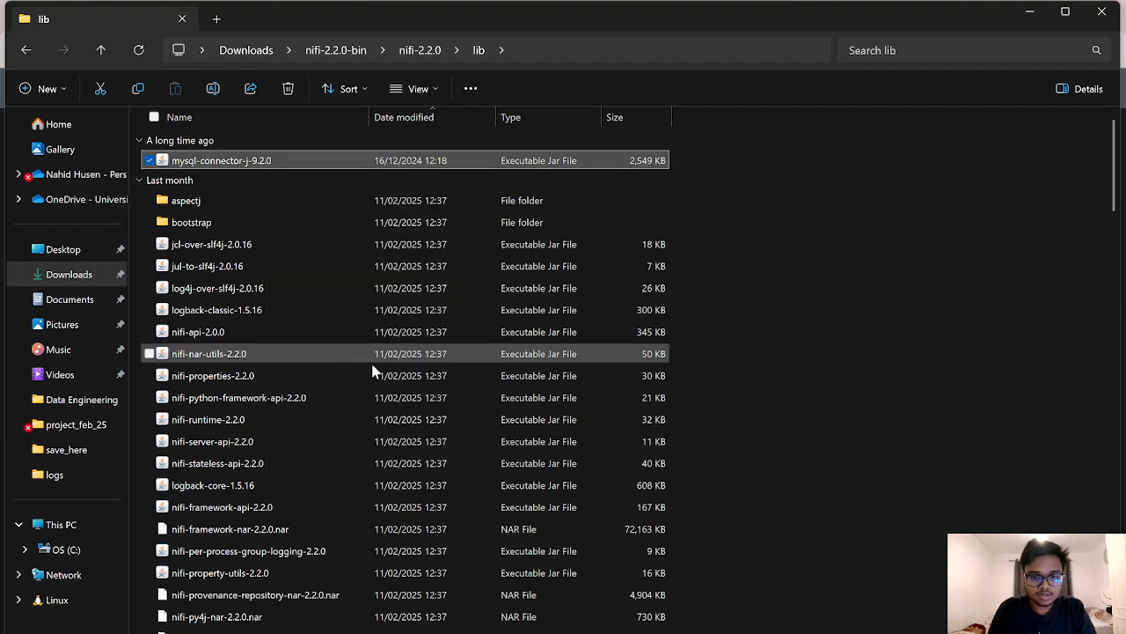
{"action": "left_click", "coordinate": [797, 627]}
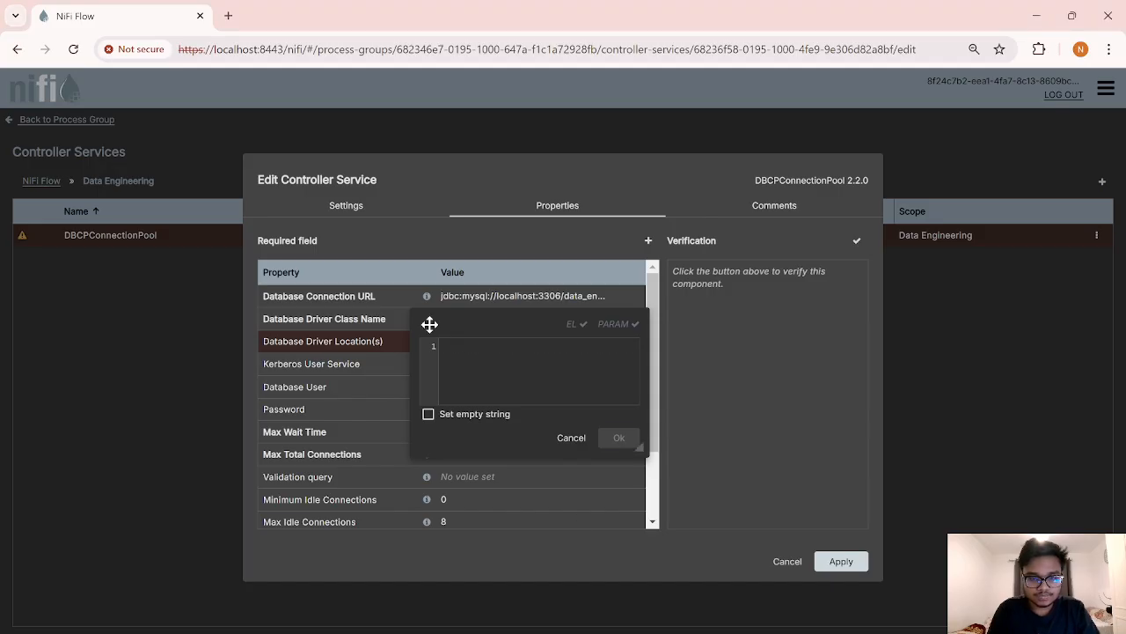
Step: Paste the connector jar path into Database Driver Location(s), removing the stray leading quote
{"action": "key", "text": "ctrl+v"}
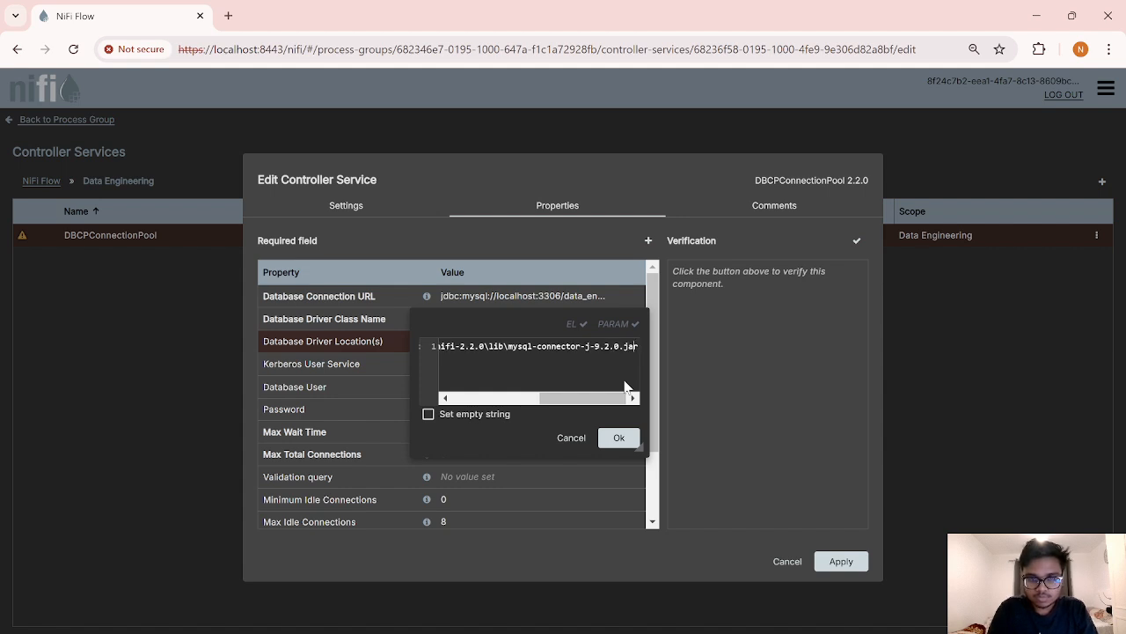
{"action": "key", "text": "Left"}
{"action": "key", "text": "Left"}
{"action": "key", "text": "Left"}
{"action": "key", "text": "Left"}
{"action": "key", "text": "Left"}
{"action": "key", "text": "Left"}
{"action": "key", "text": "Left"}
{"action": "key", "text": "Left"}
{"action": "key", "text": "Left"}
{"action": "key", "text": "Left"}
{"action": "key", "text": "Left"}
{"action": "key", "text": "Left"}
{"action": "key", "text": "Left"}
{"action": "key", "text": "Left"}
{"action": "key", "text": "Left"}
{"action": "key", "text": "Left"}
{"action": "key", "text": "Left"}
{"action": "key", "text": "Left"}
{"action": "key", "text": "Left"}
{"action": "key", "text": "Left"}
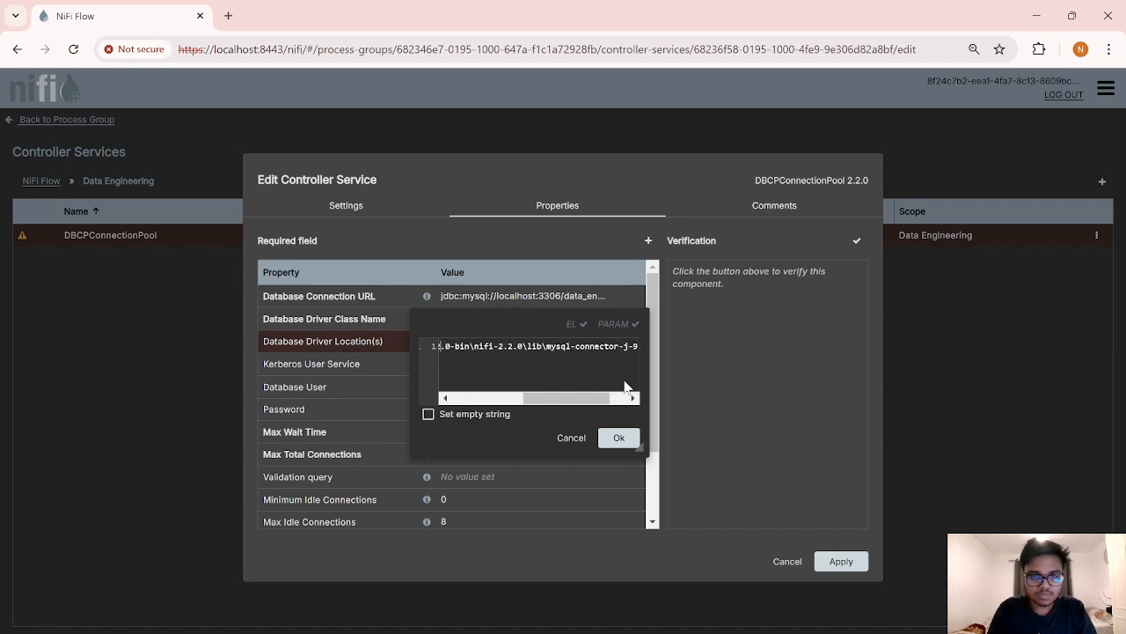
{"action": "key", "text": "Left"}
{"action": "key", "text": "Left"}
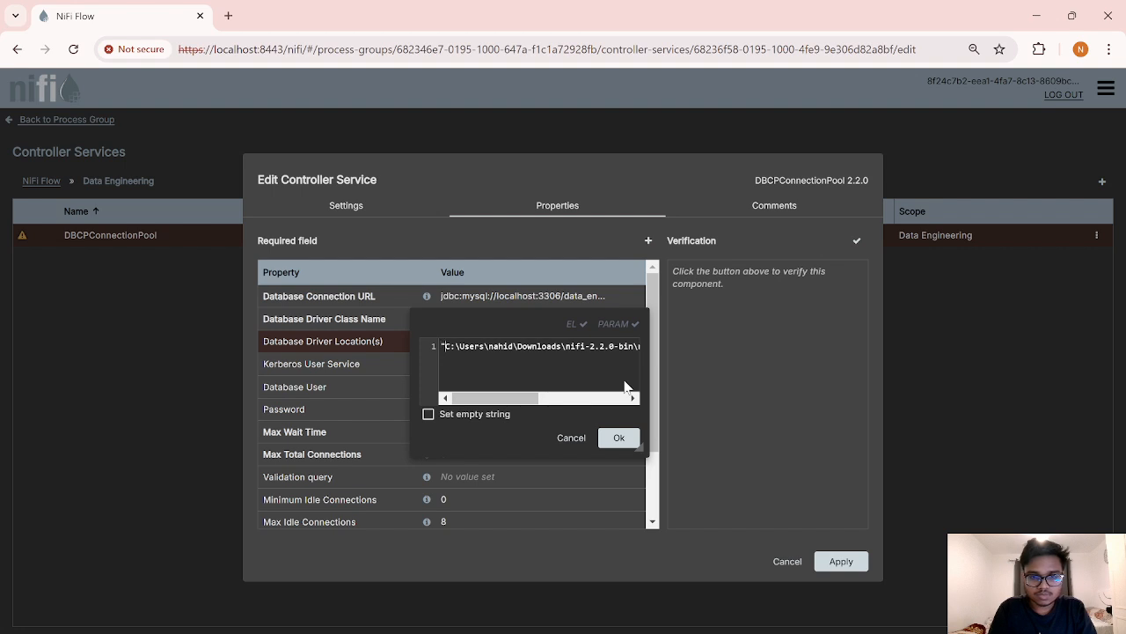
{"action": "key", "text": "Delete"}
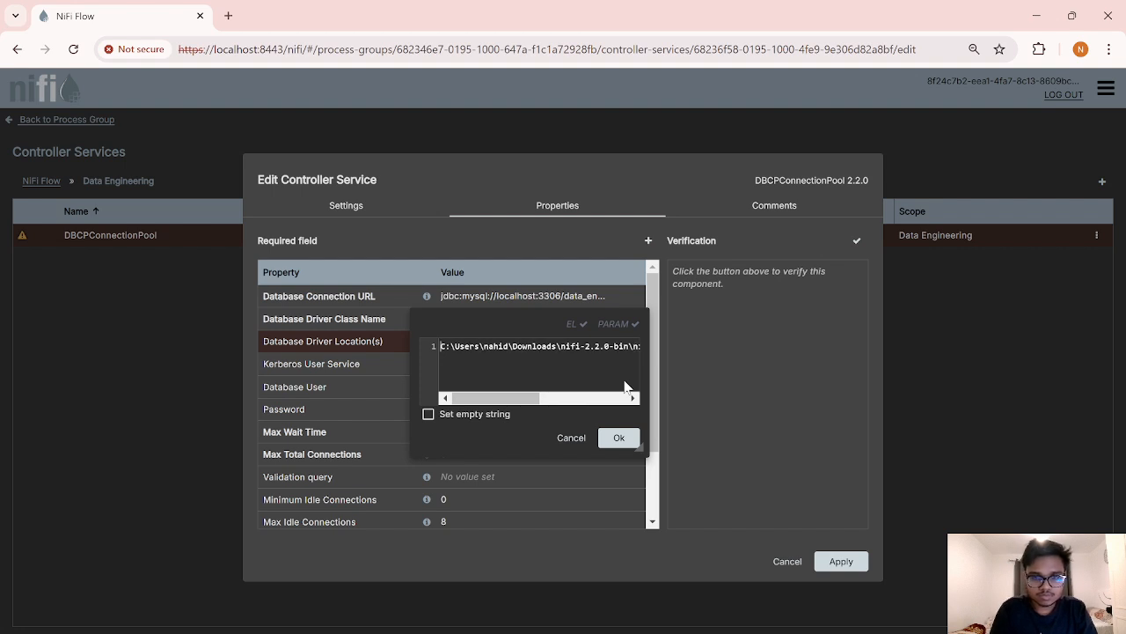
{"action": "left_click", "coordinate": [625, 441]}
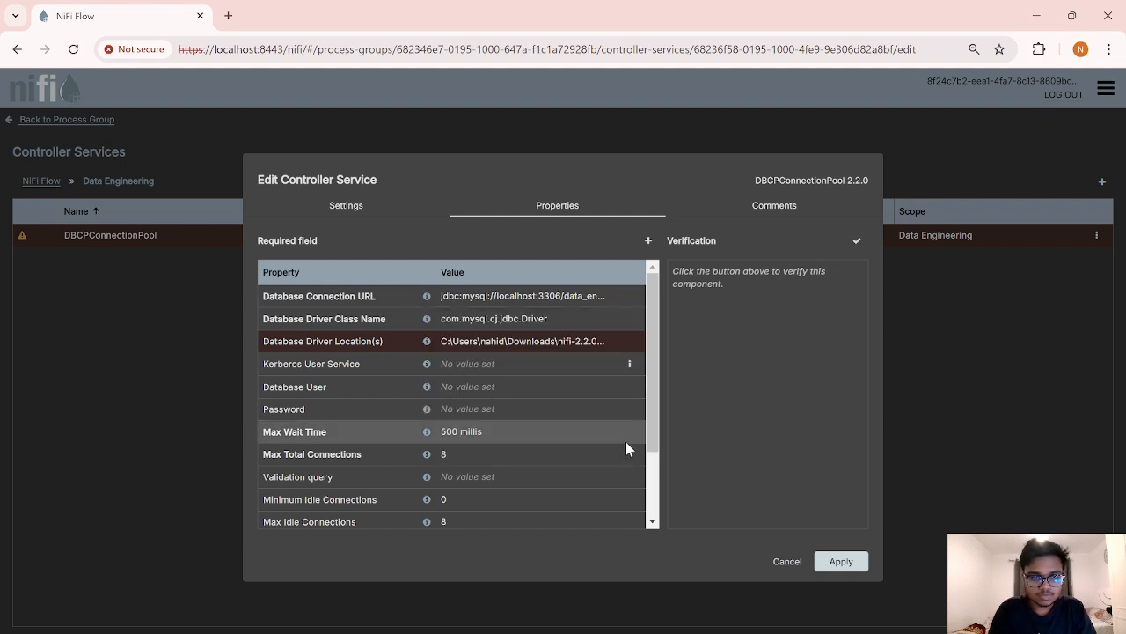
Step: Set Database User to root, enter the database password, and apply the pool settings
{"action": "left_click", "coordinate": [506, 393]}
{"action": "type", "text": "root"}
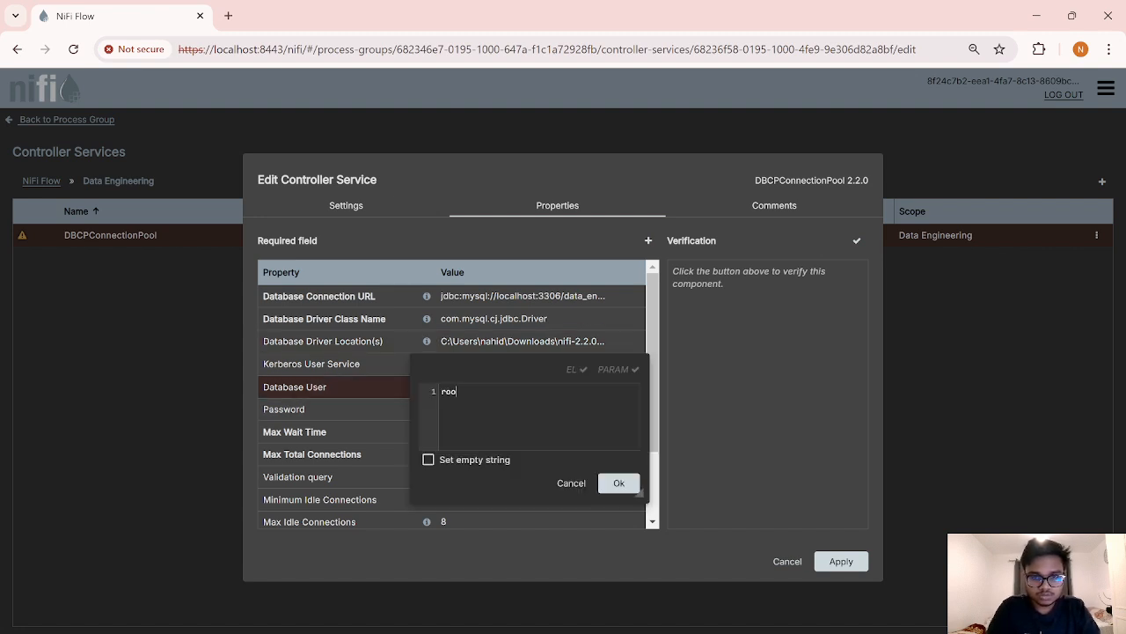
{"action": "left_click", "coordinate": [620, 483]}
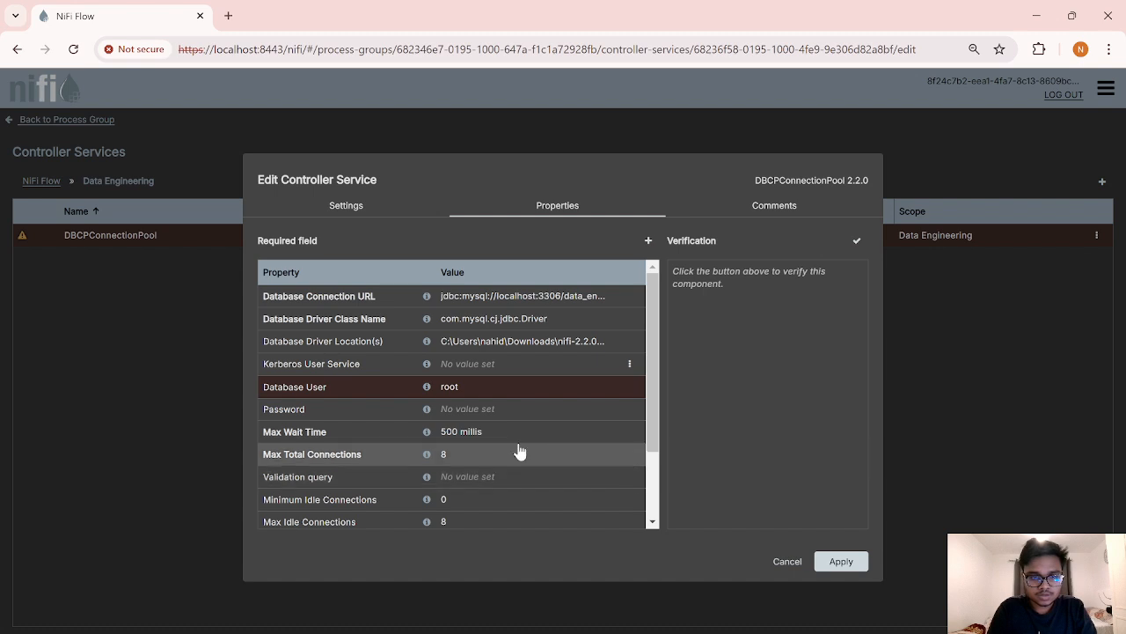
{"action": "left_click", "coordinate": [455, 409]}
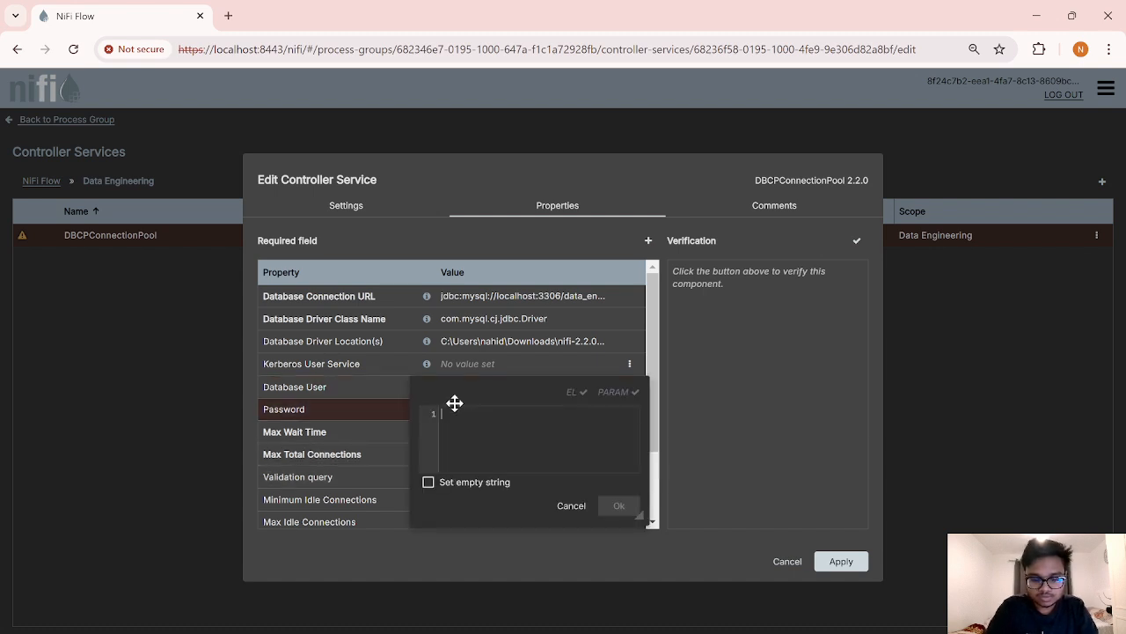
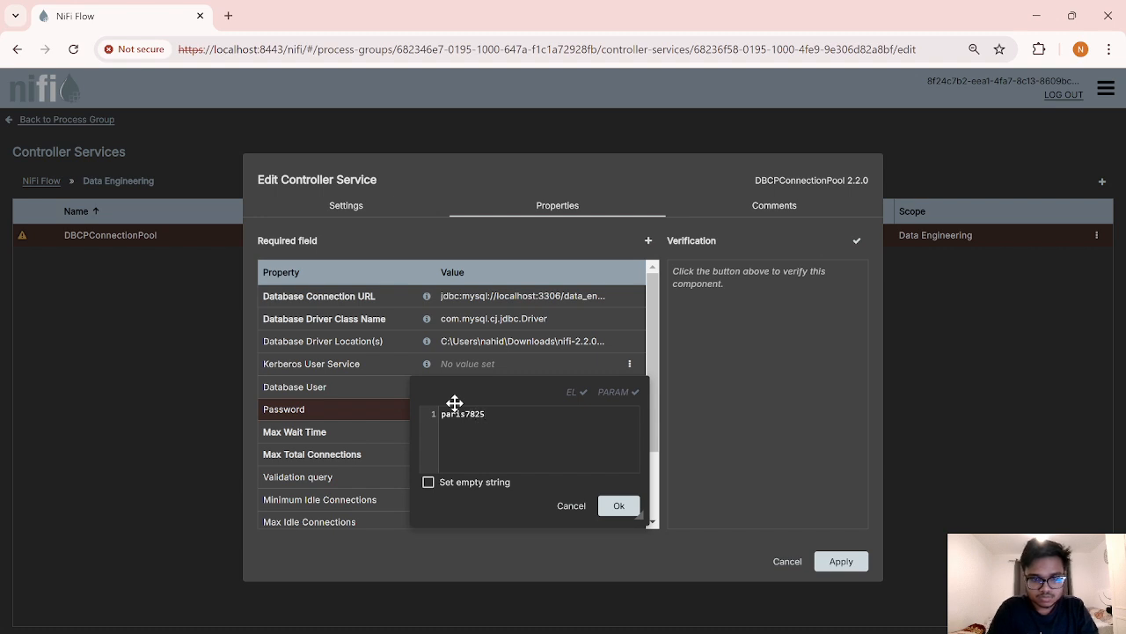
{"action": "left_click", "coordinate": [621, 506]}
{"action": "left_click", "coordinate": [843, 561]}
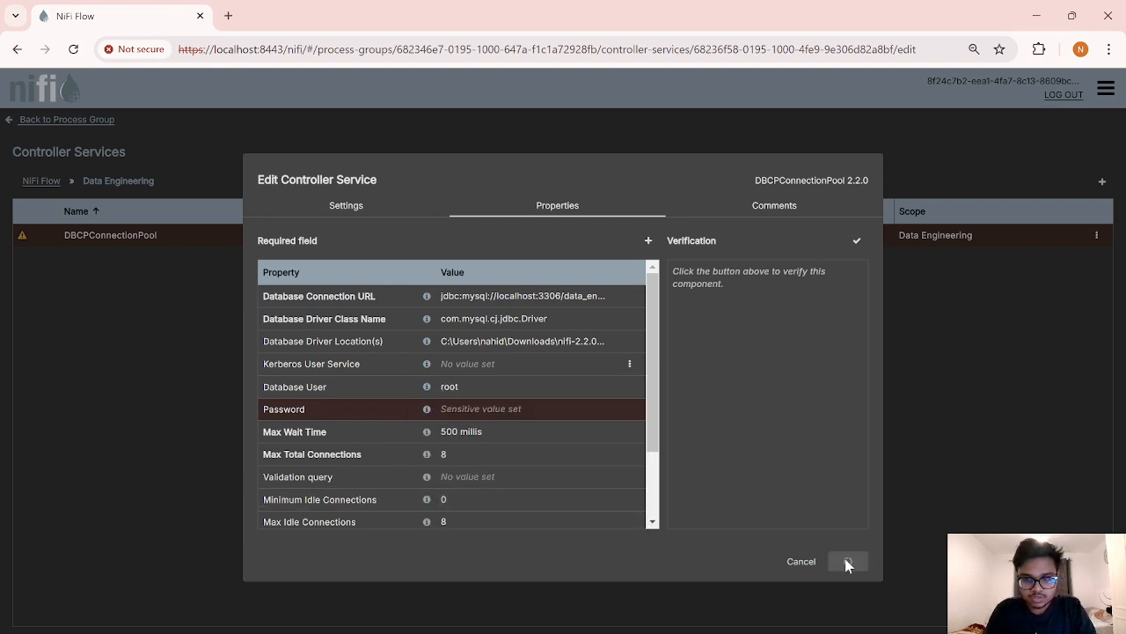
Step: Back on the Data Engineering canvas, add an ExecuteSQL processor found by filtering 'execute'
{"action": "left_click", "coordinate": [13, 121]}
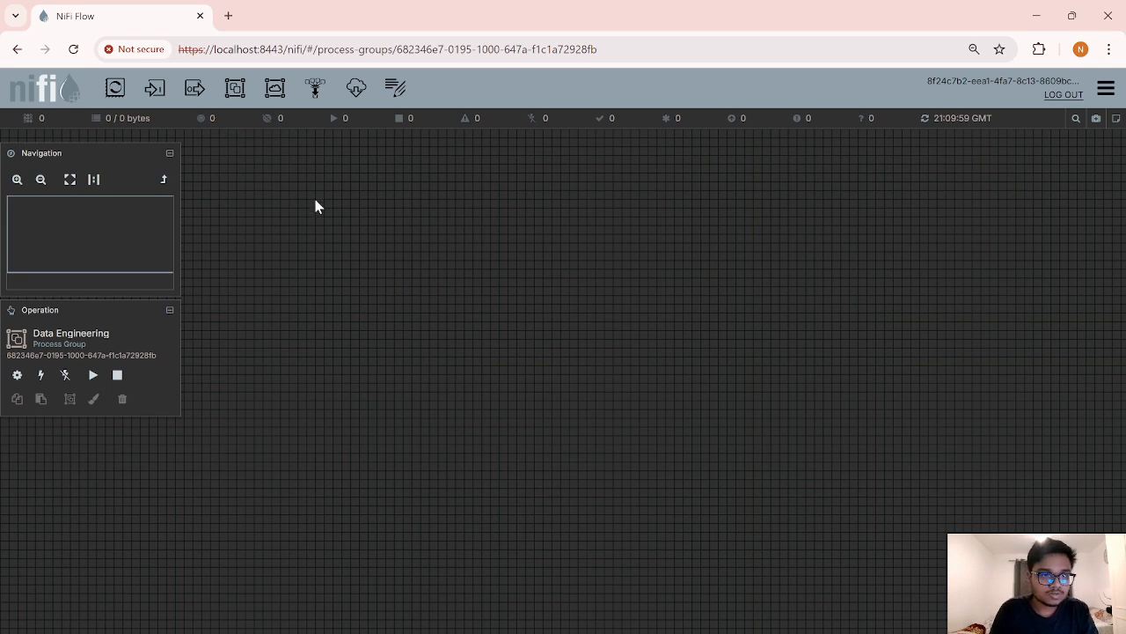
{"action": "left_click_drag", "start_coordinate": [114, 87], "coordinate": [511, 347]}
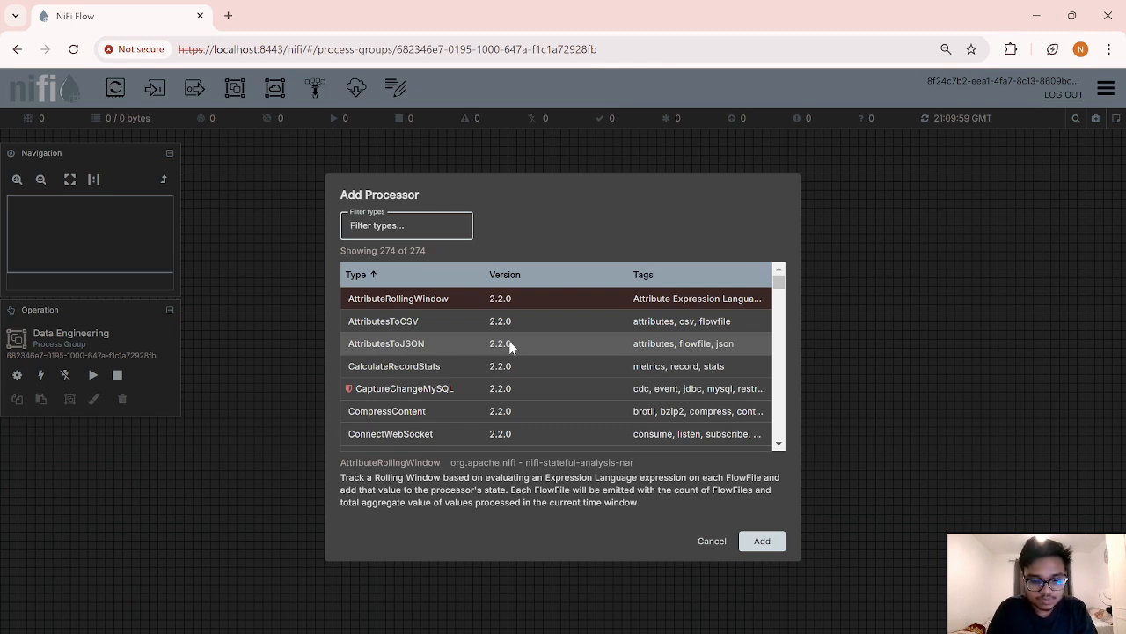
{"action": "type", "text": "execute"}
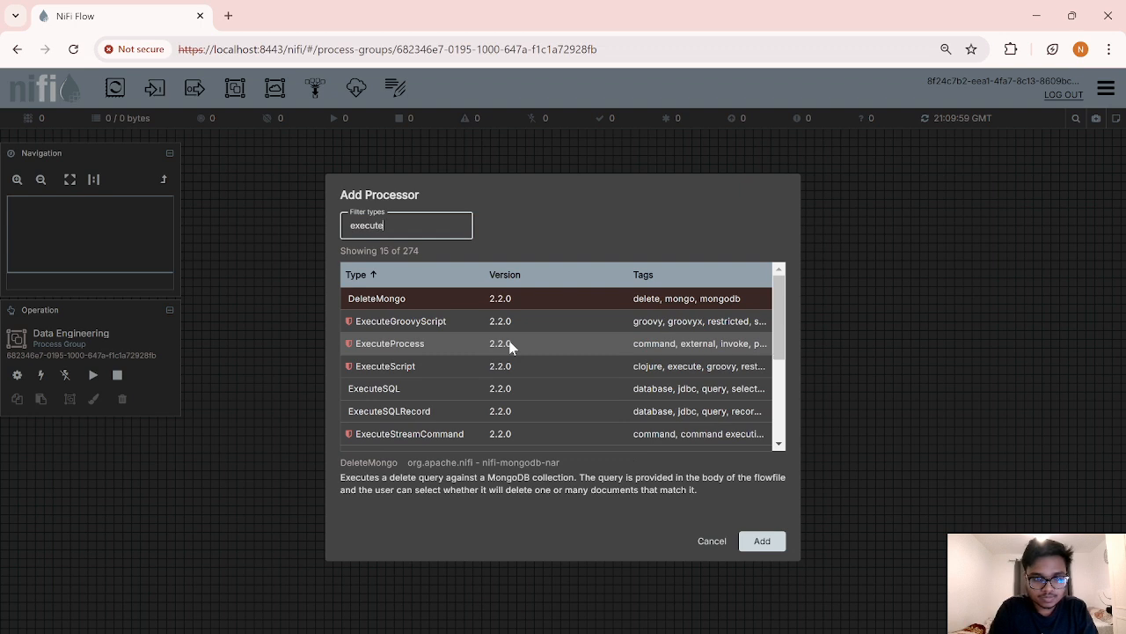
{"action": "left_click", "coordinate": [444, 384]}
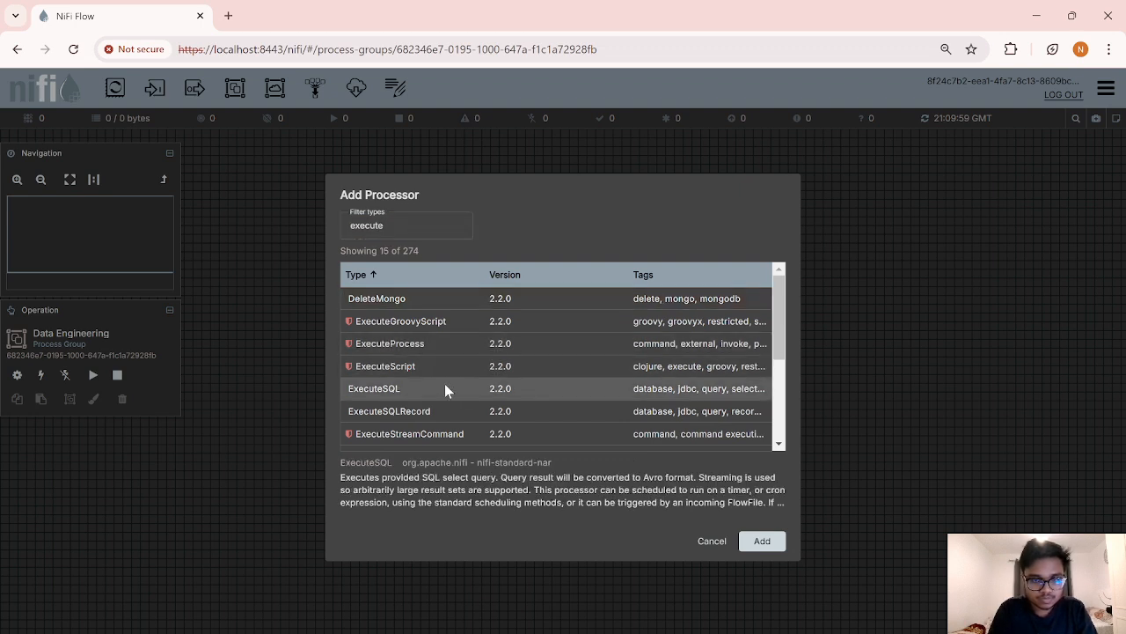
{"action": "left_click", "coordinate": [763, 540]}
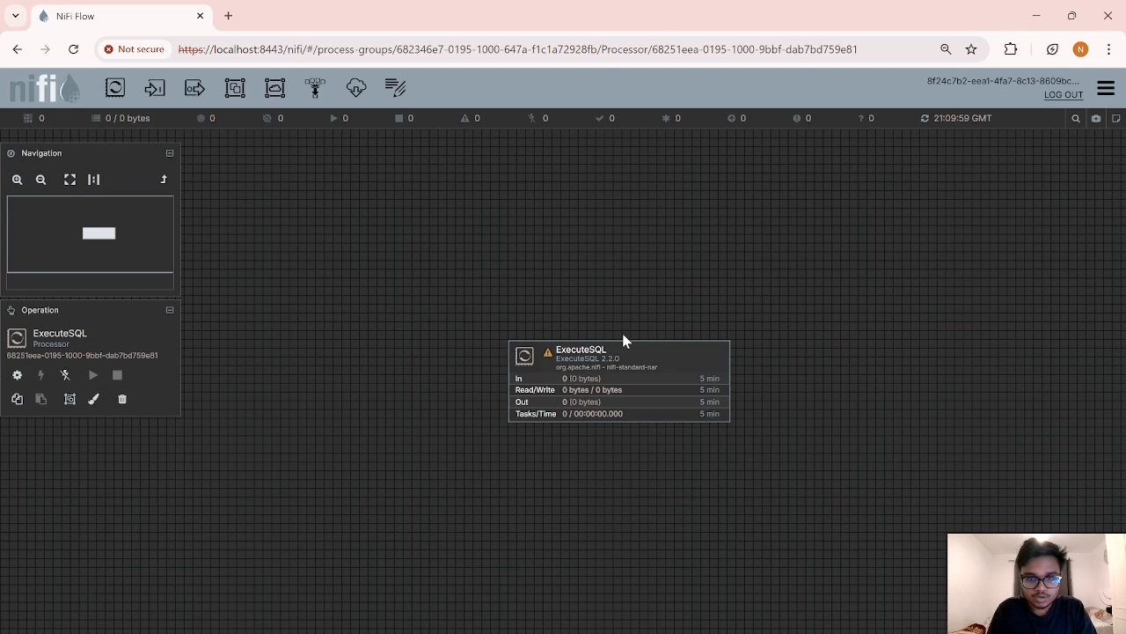
Step: Reposition ExecuteSQL and set its connection pooling service to a new DBCPConnectionPool
{"action": "left_click_drag", "start_coordinate": [625, 355], "coordinate": [547, 284]}
{"action": "right_click", "coordinate": [547, 284]}
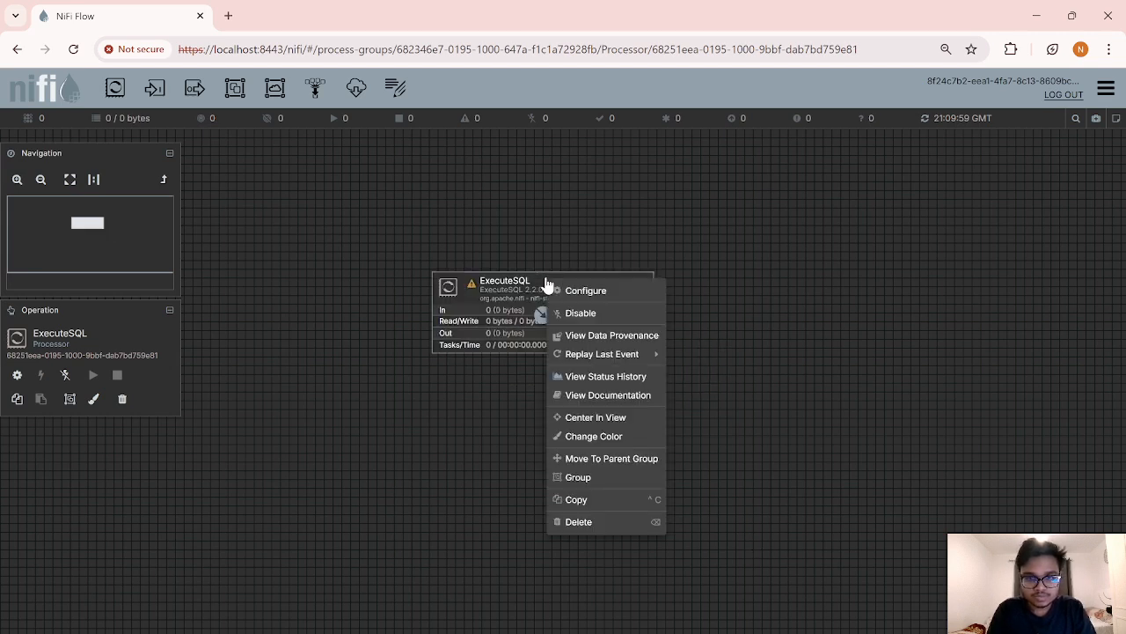
{"action": "left_click", "coordinate": [586, 291]}
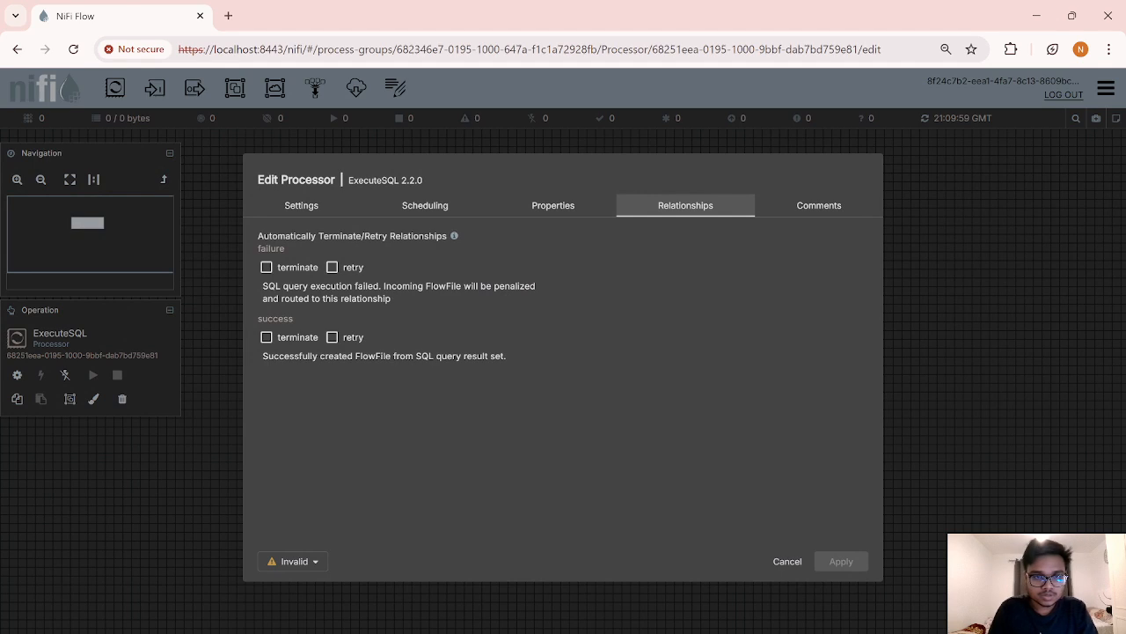
{"action": "left_click", "coordinate": [520, 211]}
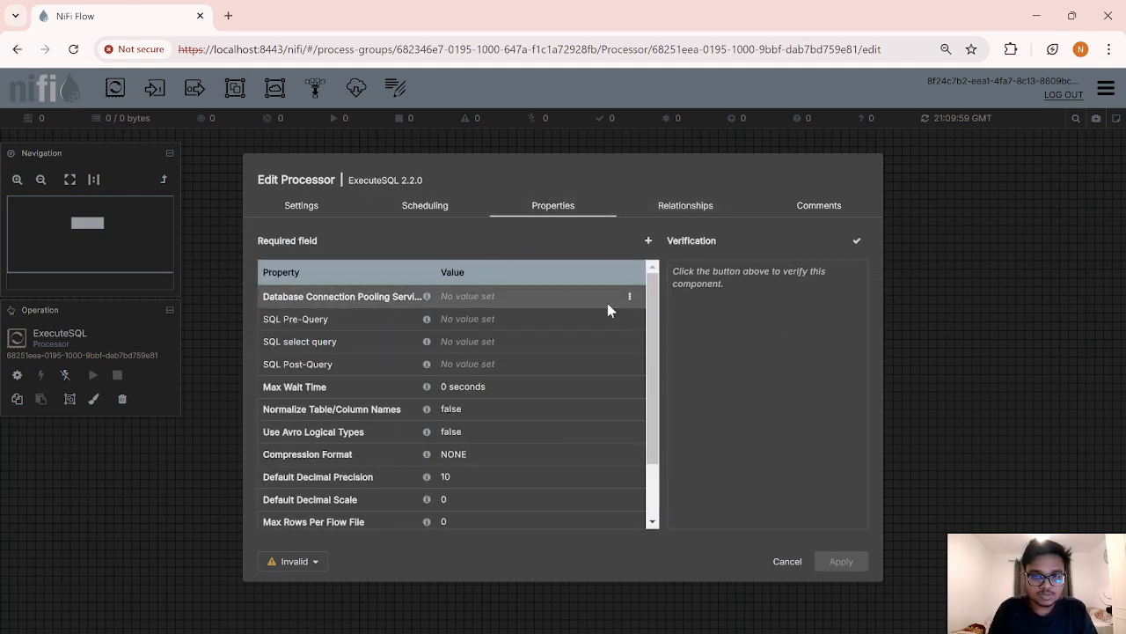
{"action": "left_click", "coordinate": [631, 298]}
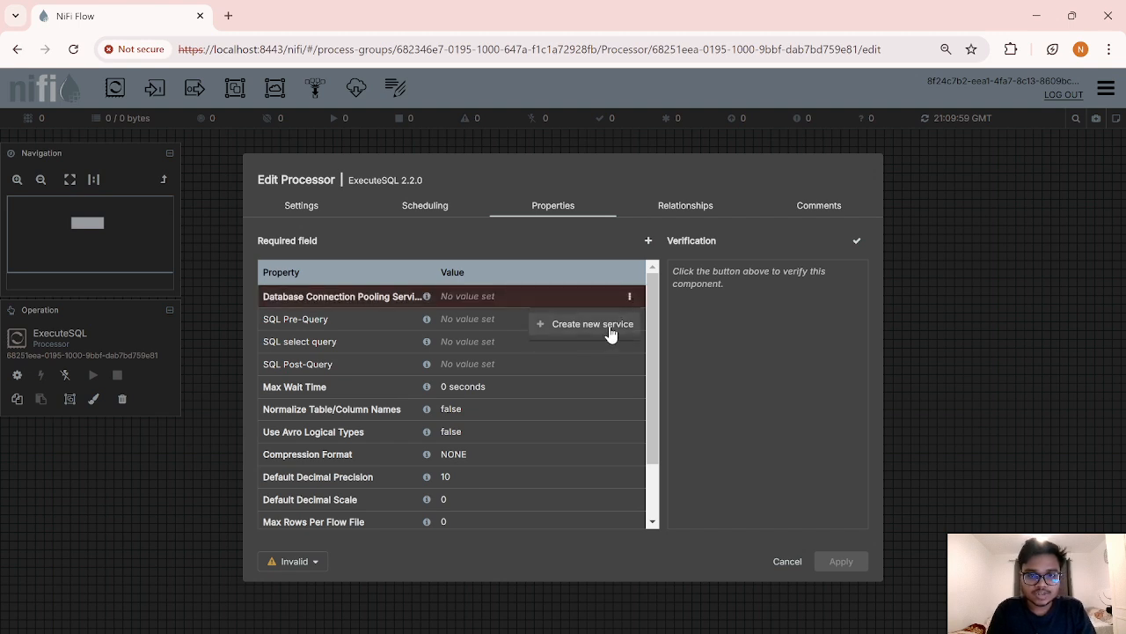
{"action": "left_click", "coordinate": [611, 325]}
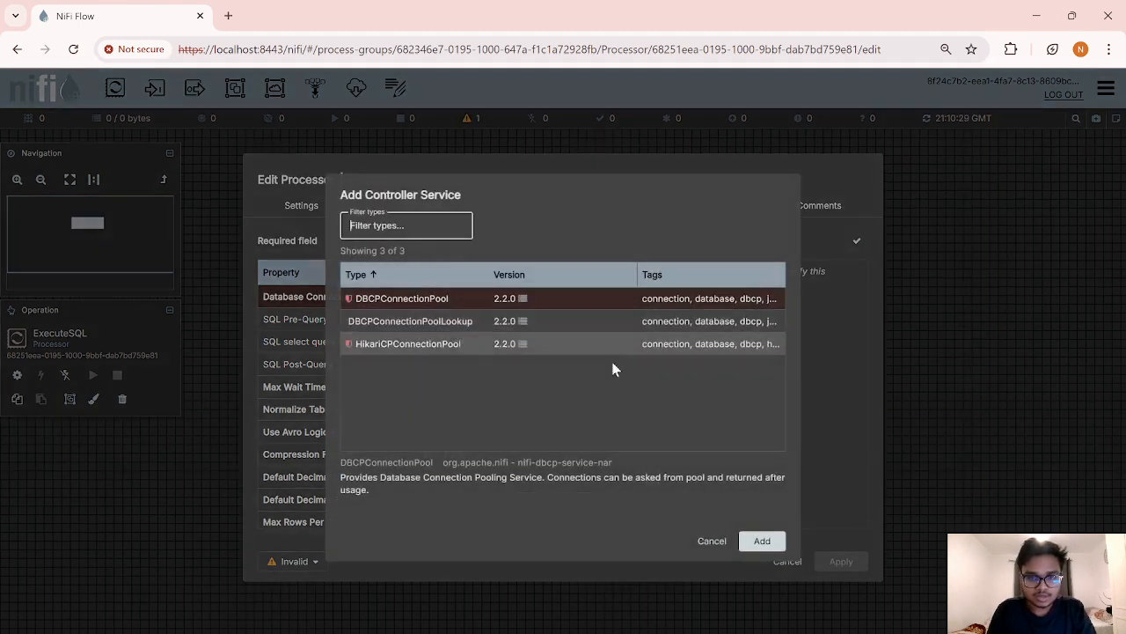
{"action": "left_click", "coordinate": [431, 299]}
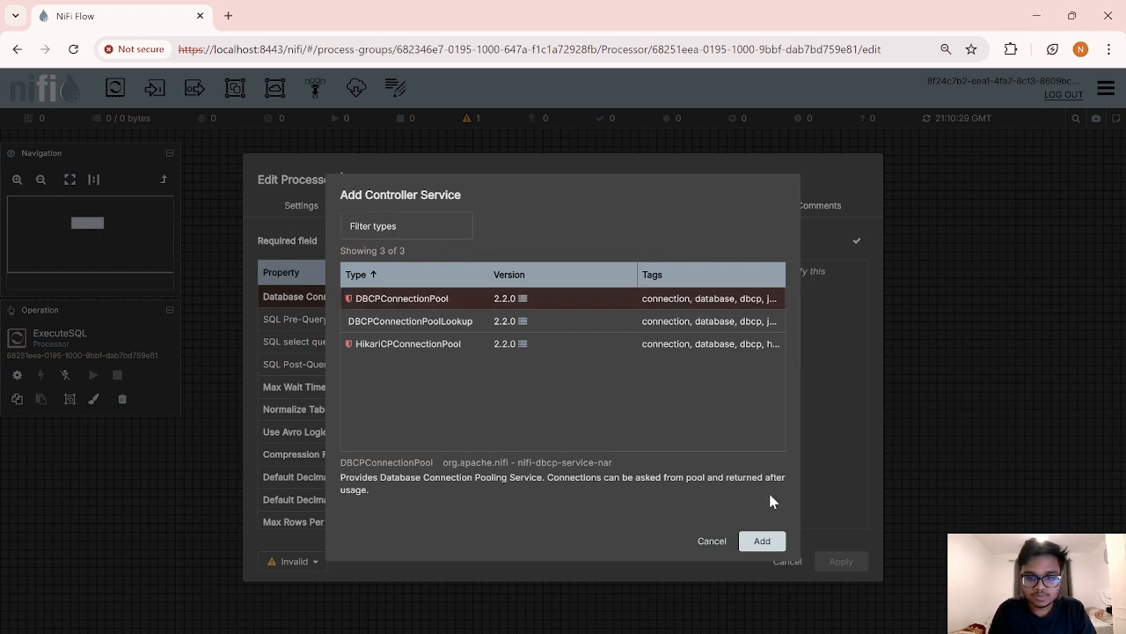
{"action": "left_click", "coordinate": [761, 540]}
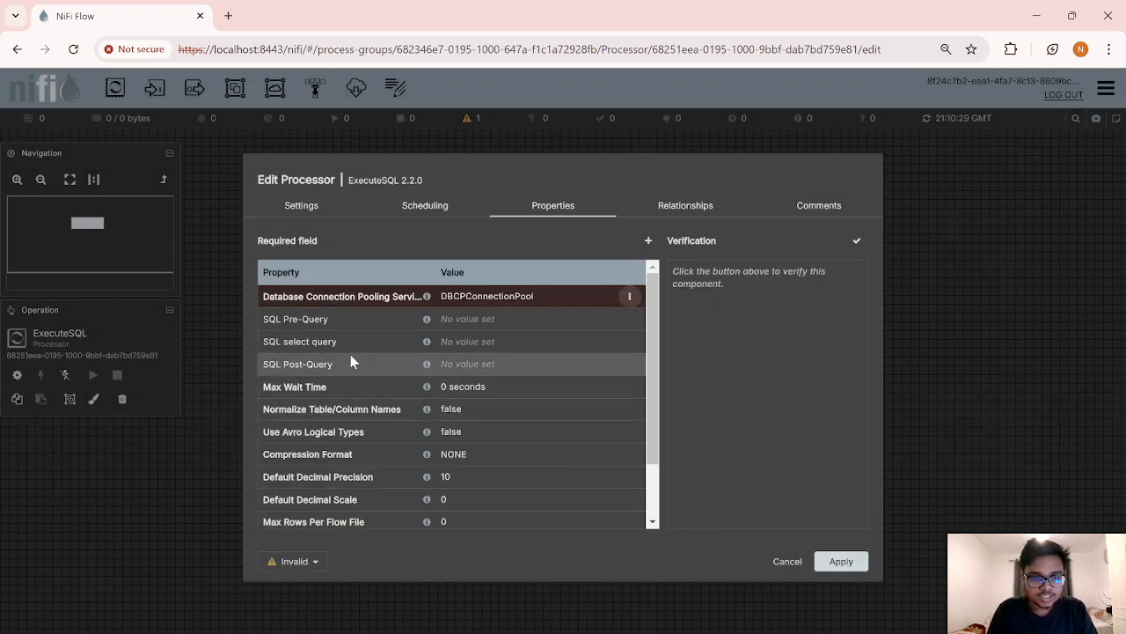
Step: Set the SQL select query to SELECT * FROM data_engineering_books and apply
{"action": "left_click", "coordinate": [464, 348]}
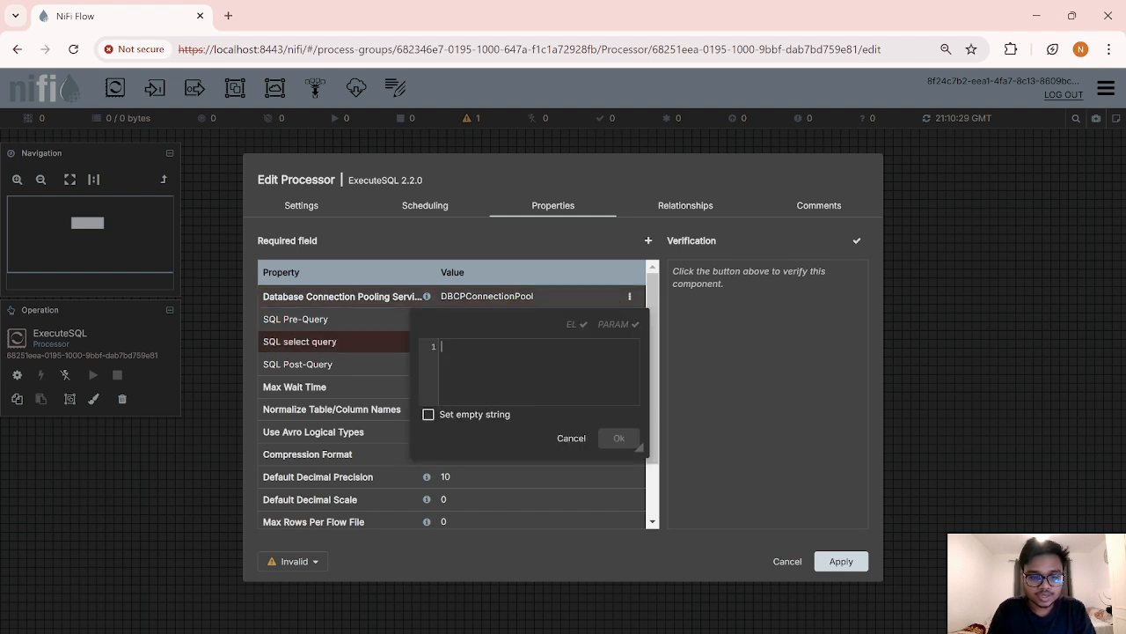
{"action": "type", "text": "SELECT"}
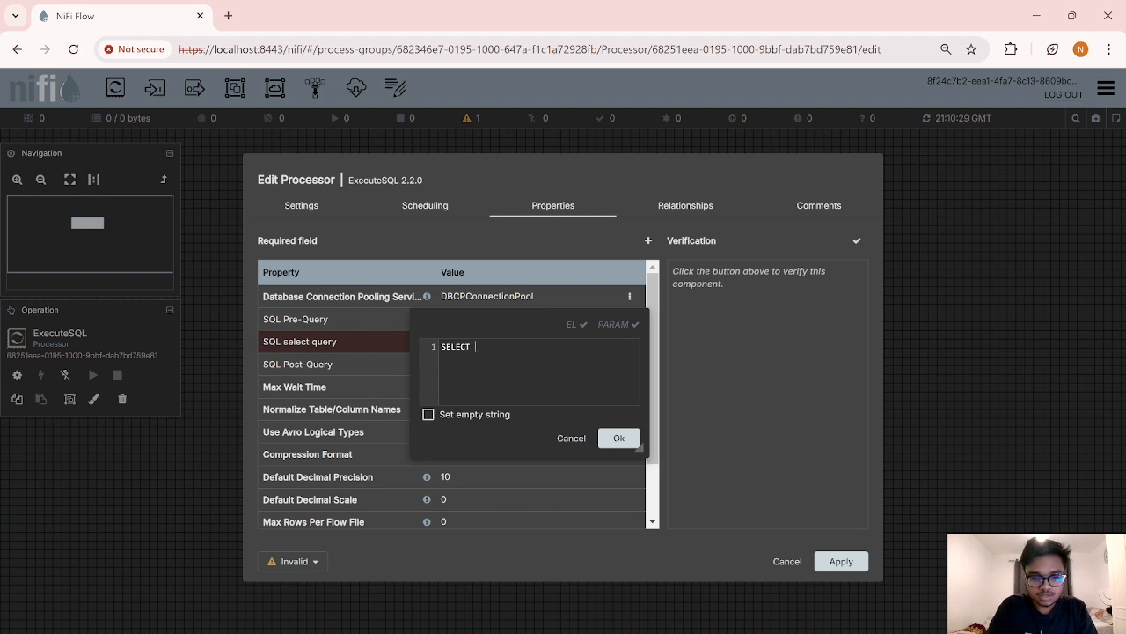
{"action": "type", "text": " *"}
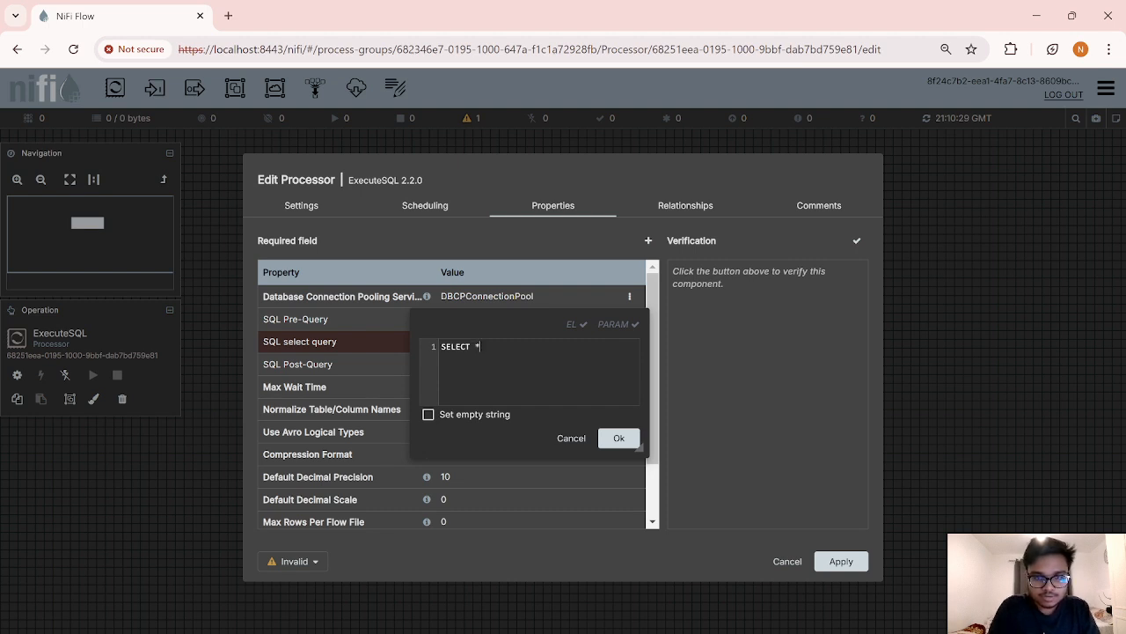
{"action": "type", "text": " FROM"}
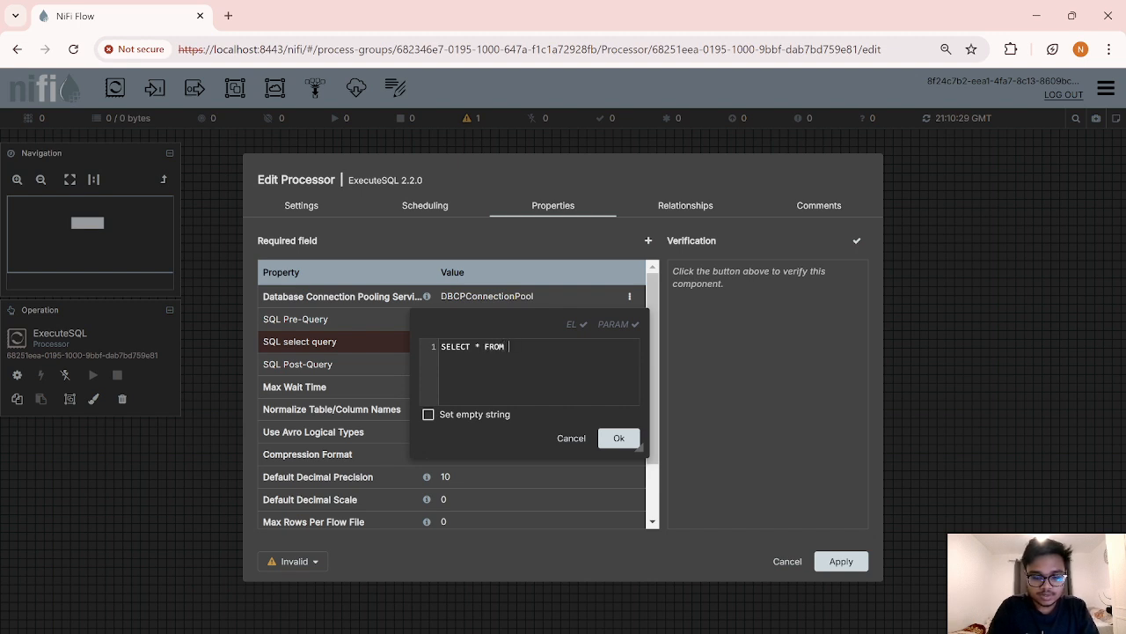
{"action": "type", "text": " data_"}
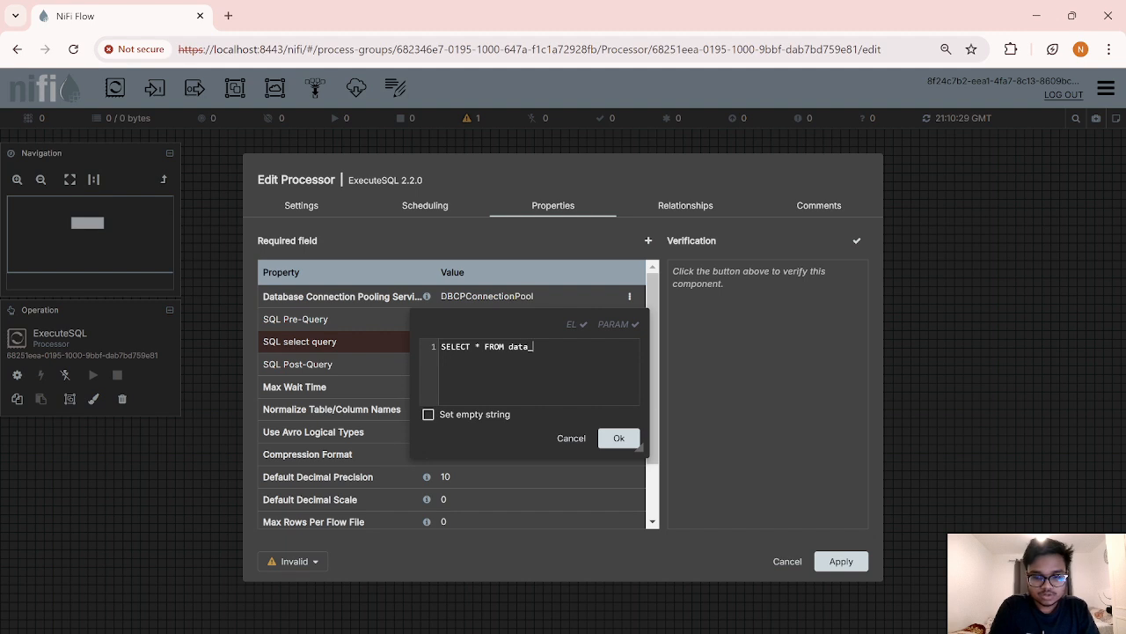
{"action": "type", "text": "engineering_"}
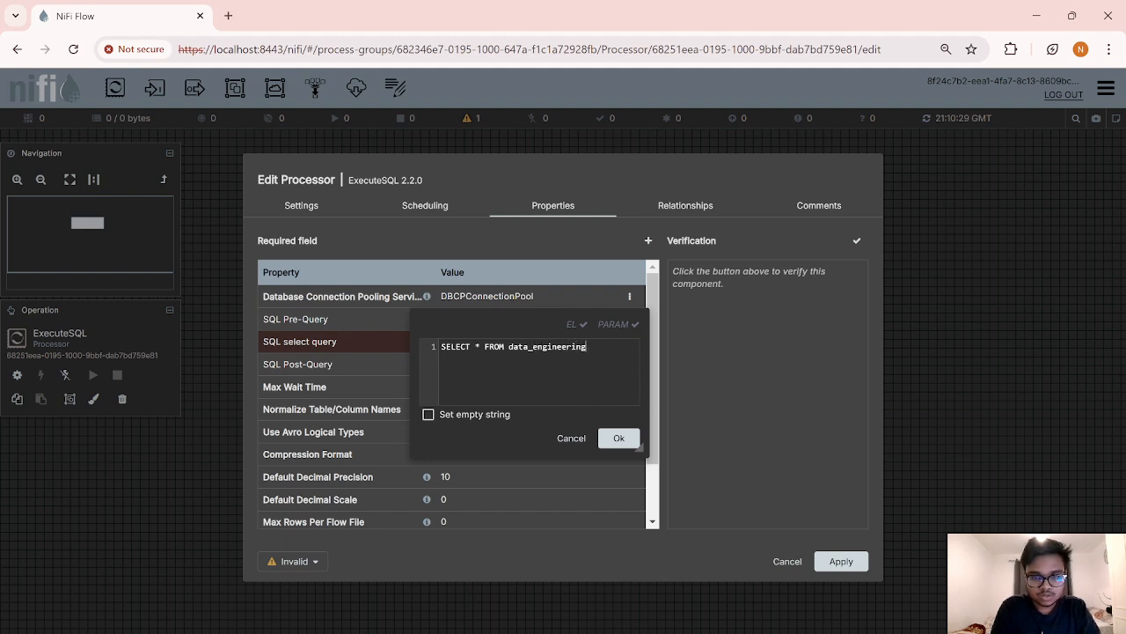
{"action": "type", "text": "b"}
{"action": "key", "text": "BackSpace"}
{"action": "key", "text": "BackSpace"}
{"action": "type", "text": "_books"}
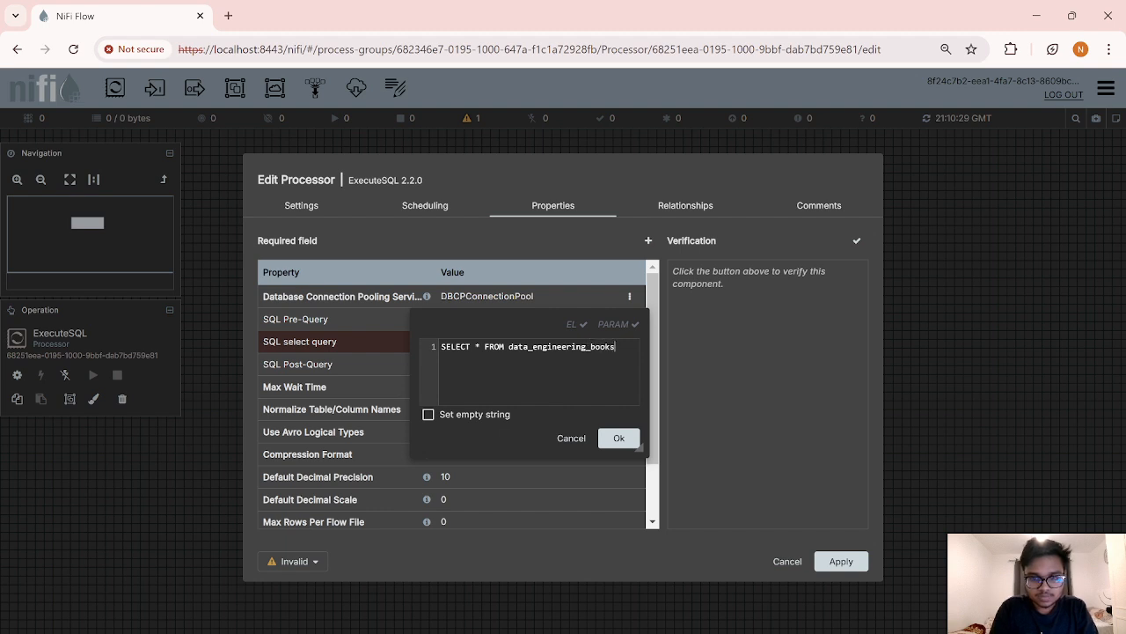
{"action": "left_click", "coordinate": [619, 438]}
{"action": "scroll", "coordinate": [513, 509], "scroll_direction": "down", "scroll_amount": 2}
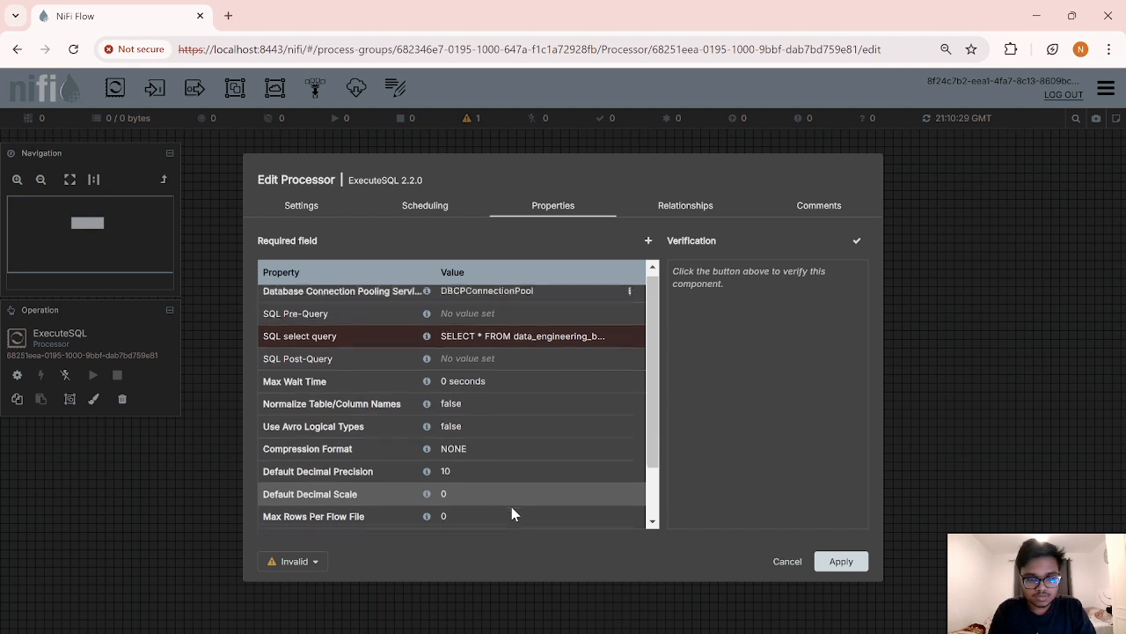
{"action": "left_click", "coordinate": [846, 563]}
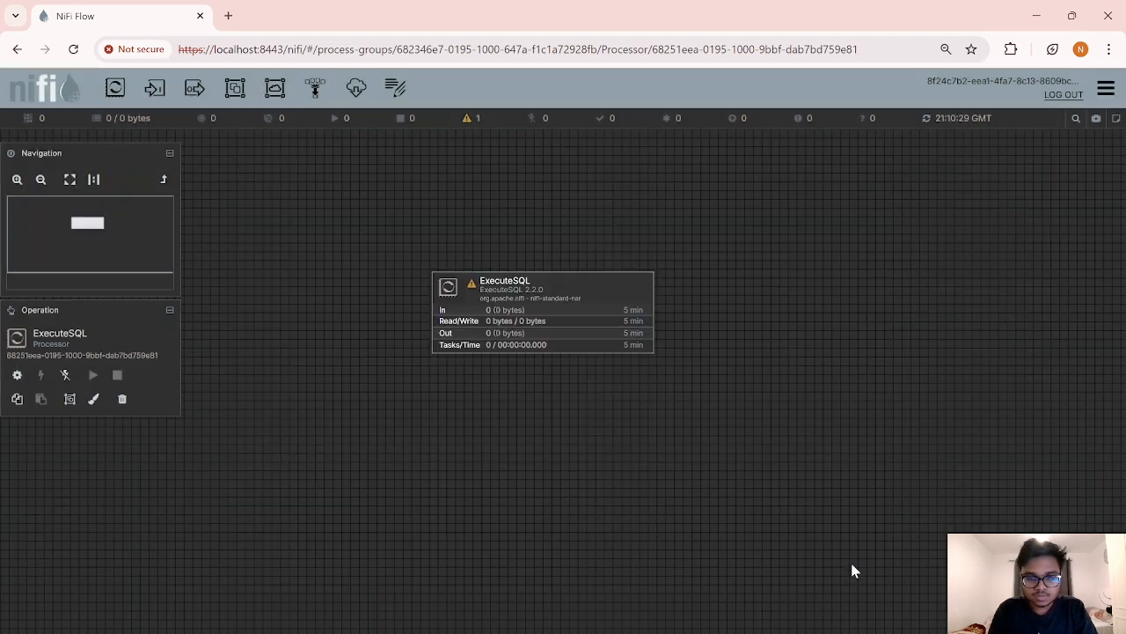
Step: Add a ConvertRecord processor, found by filtering 'convert', and position it beneath ExecuteSQL
{"action": "left_click_drag", "start_coordinate": [589, 291], "coordinate": [561, 252]}
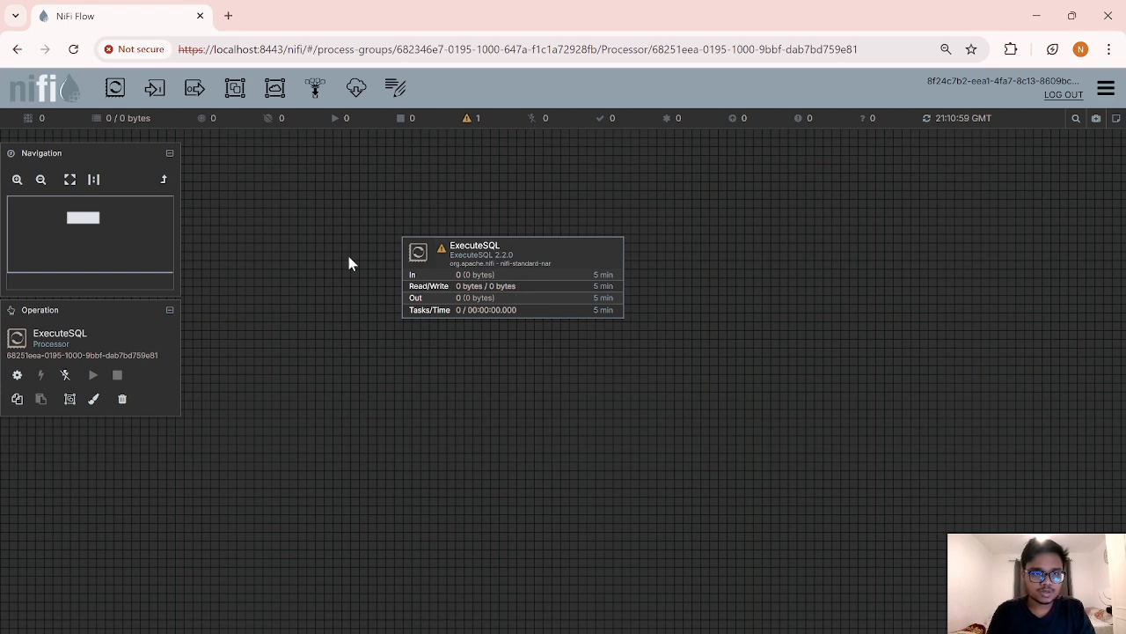
{"action": "left_click_drag", "start_coordinate": [115, 87], "coordinate": [505, 400]}
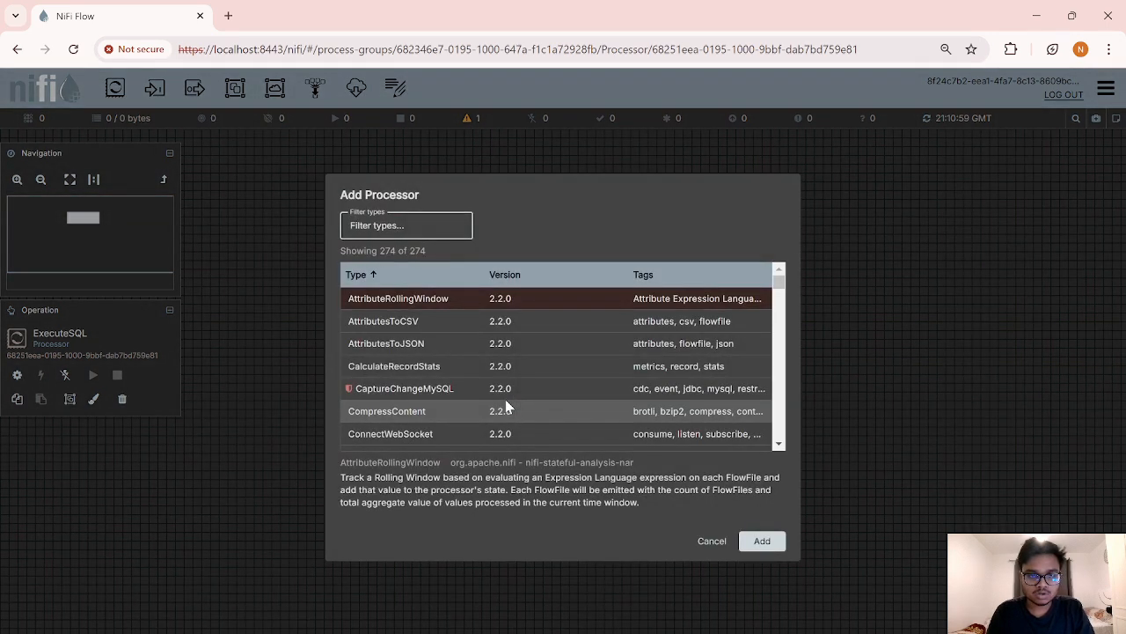
{"action": "type", "text": "conev"}
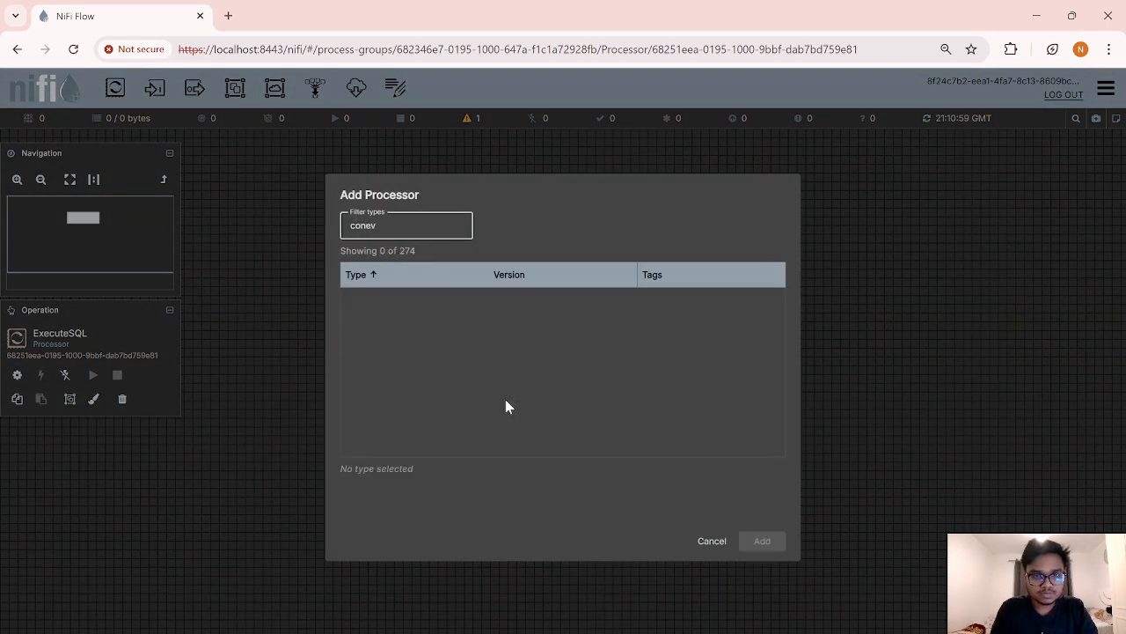
{"action": "key", "text": "BackSpace"}
{"action": "key", "text": "BackSpace"}
{"action": "type", "text": "vert"}
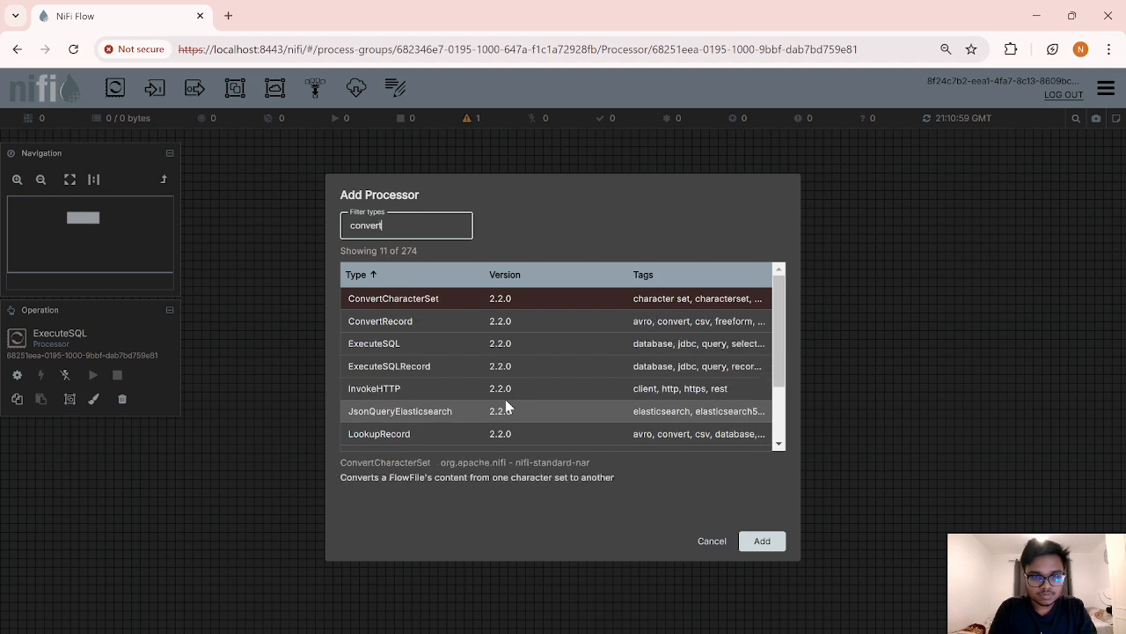
{"action": "left_click", "coordinate": [432, 327]}
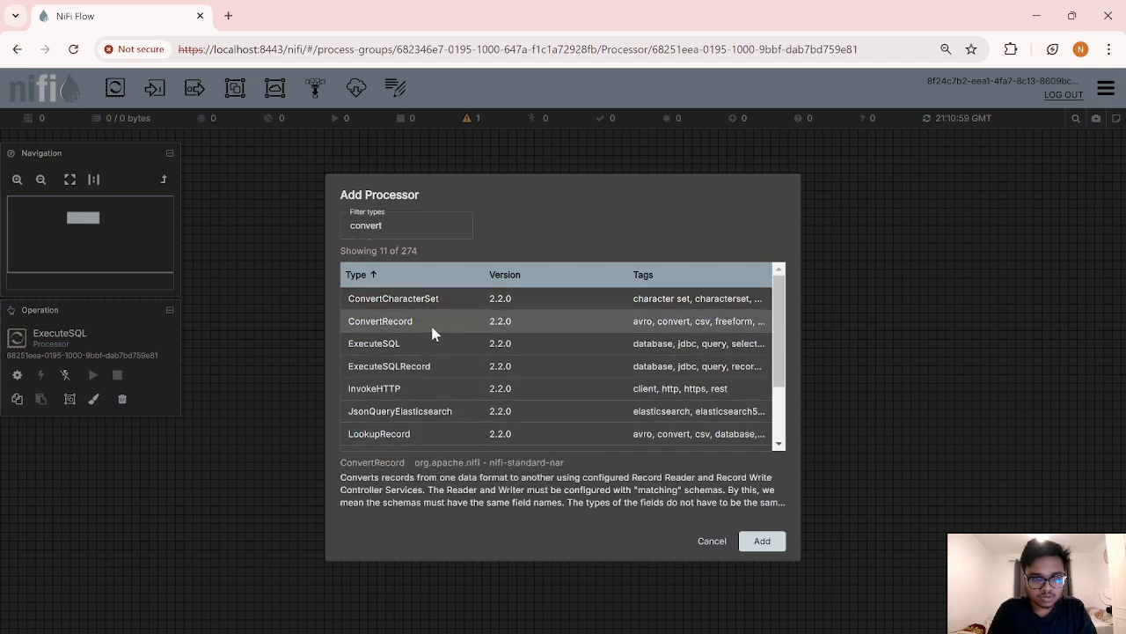
{"action": "double_click", "coordinate": [432, 328]}
{"action": "left_click_drag", "start_coordinate": [646, 419], "coordinate": [573, 390]}
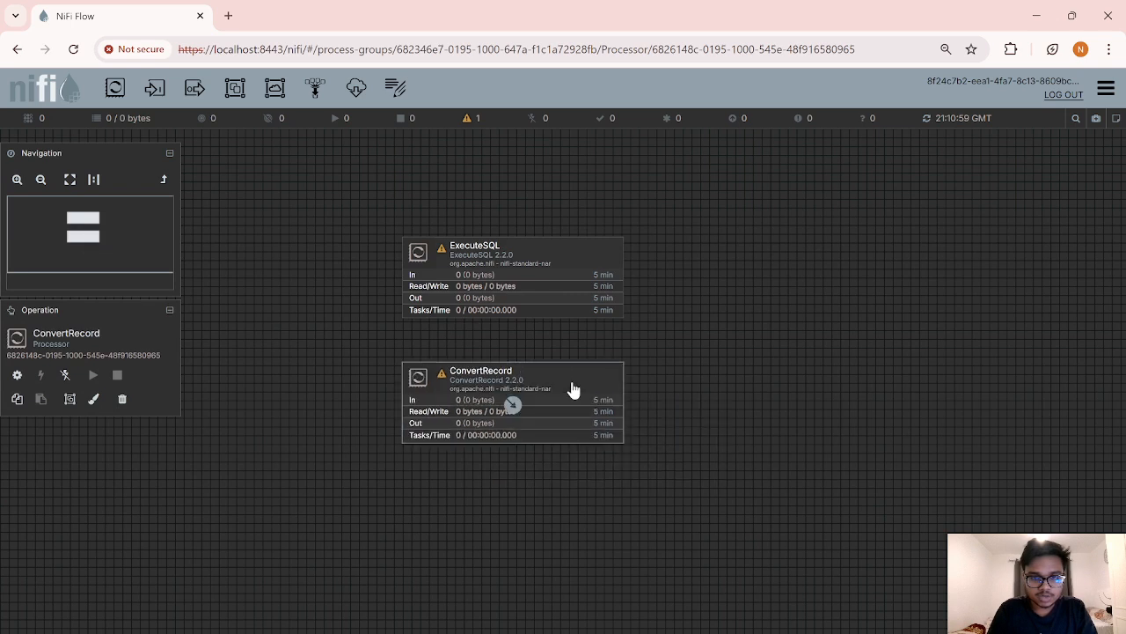
Step: Create a new AvroReader service as ConvertRecord's Record Reader
{"action": "right_click", "coordinate": [574, 387]}
{"action": "left_click", "coordinate": [606, 390]}
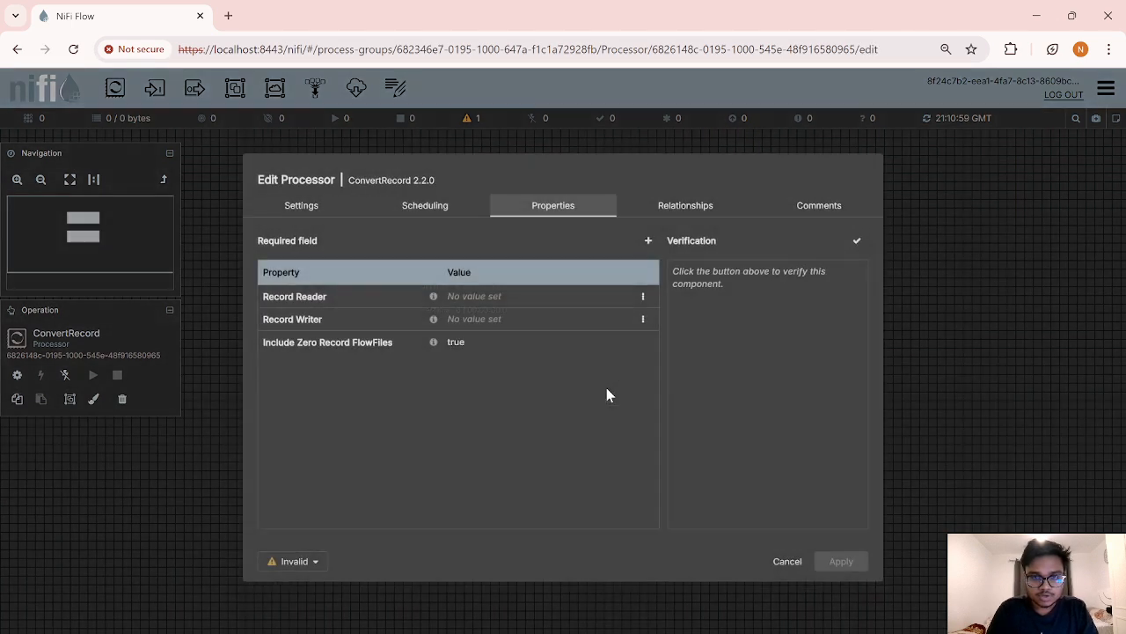
{"action": "left_click", "coordinate": [645, 297]}
{"action": "left_click", "coordinate": [610, 322]}
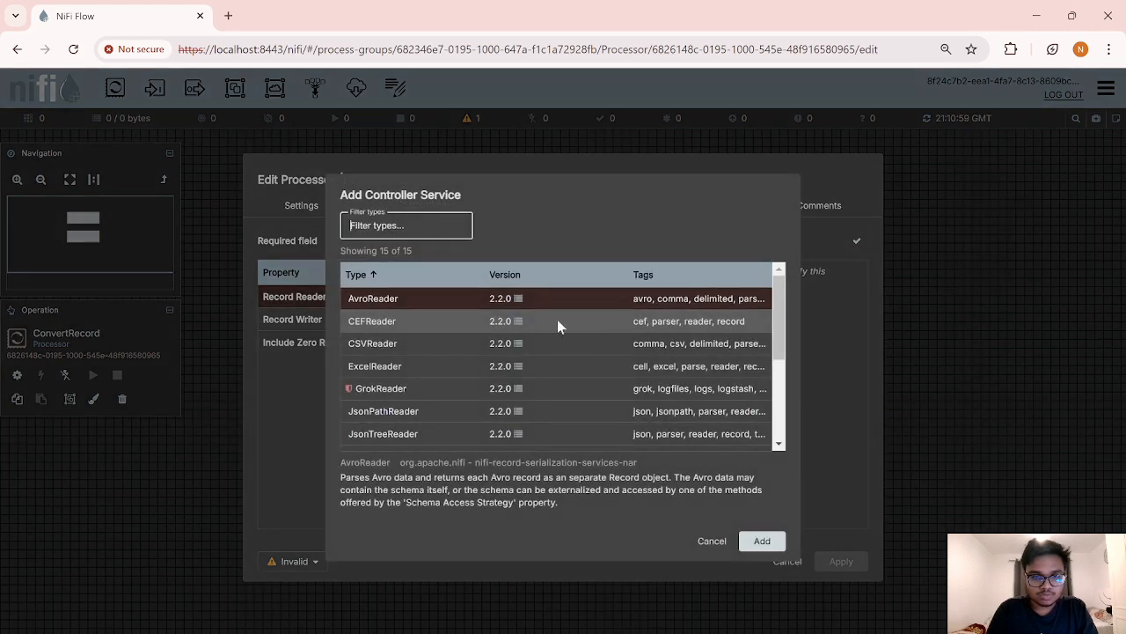
{"action": "double_click", "coordinate": [408, 299]}
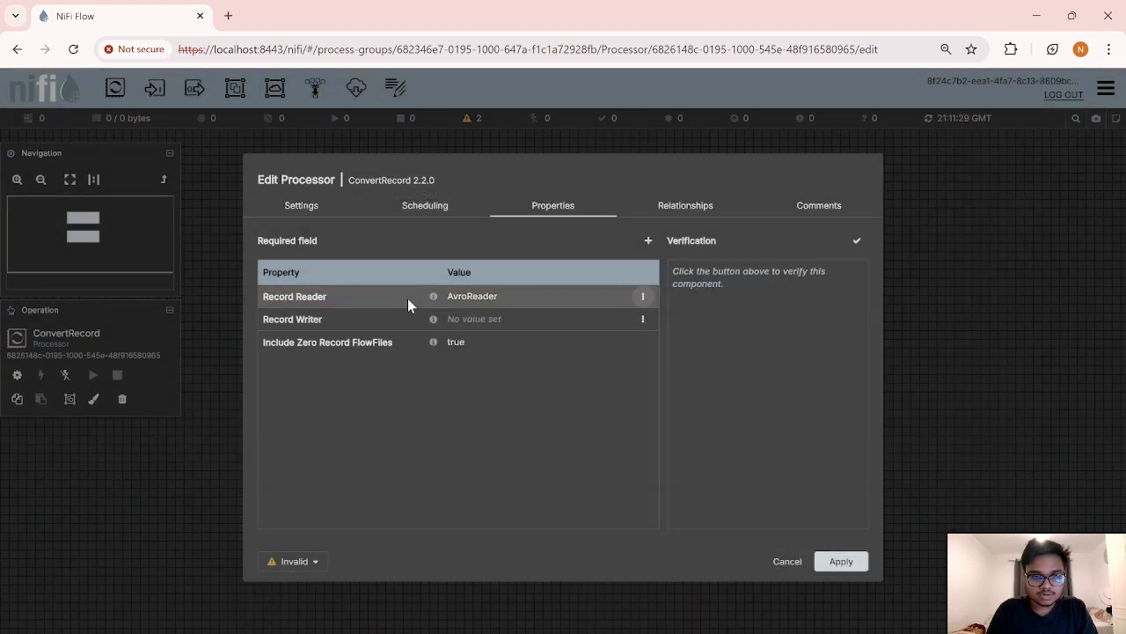
Step: Create a new CSVRecordSetWriter as the Record Writer and apply ConvertRecord's settings
{"action": "left_click", "coordinate": [643, 319]}
{"action": "left_click", "coordinate": [618, 348]}
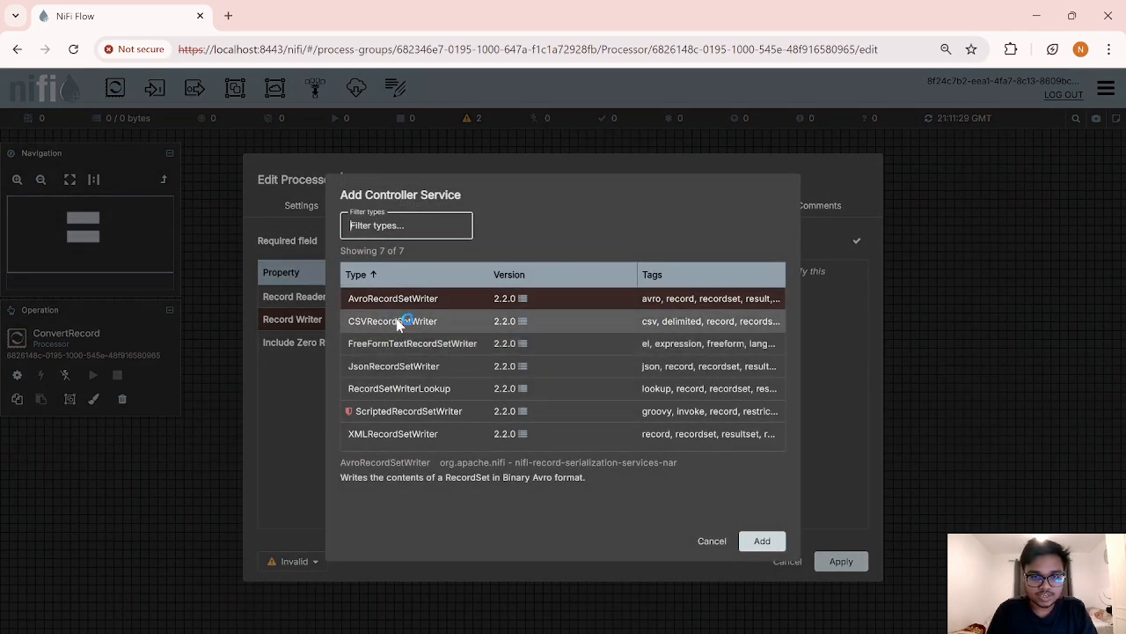
{"action": "left_click", "coordinate": [558, 323]}
{"action": "left_click", "coordinate": [763, 544]}
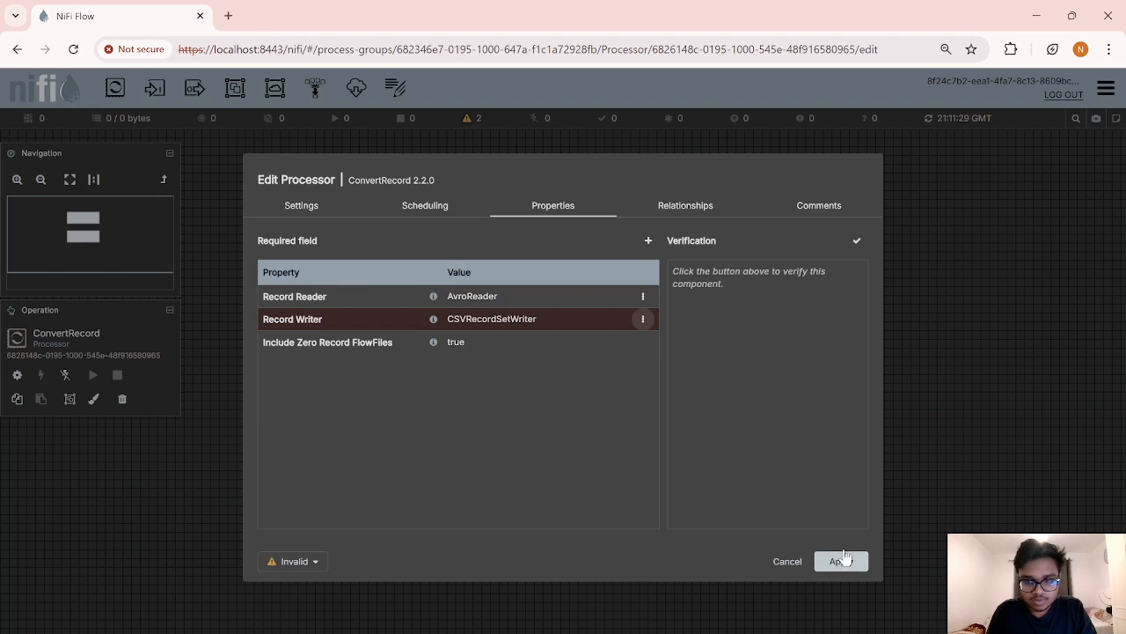
{"action": "left_click", "coordinate": [841, 561]}
{"action": "left_click", "coordinate": [581, 255]}
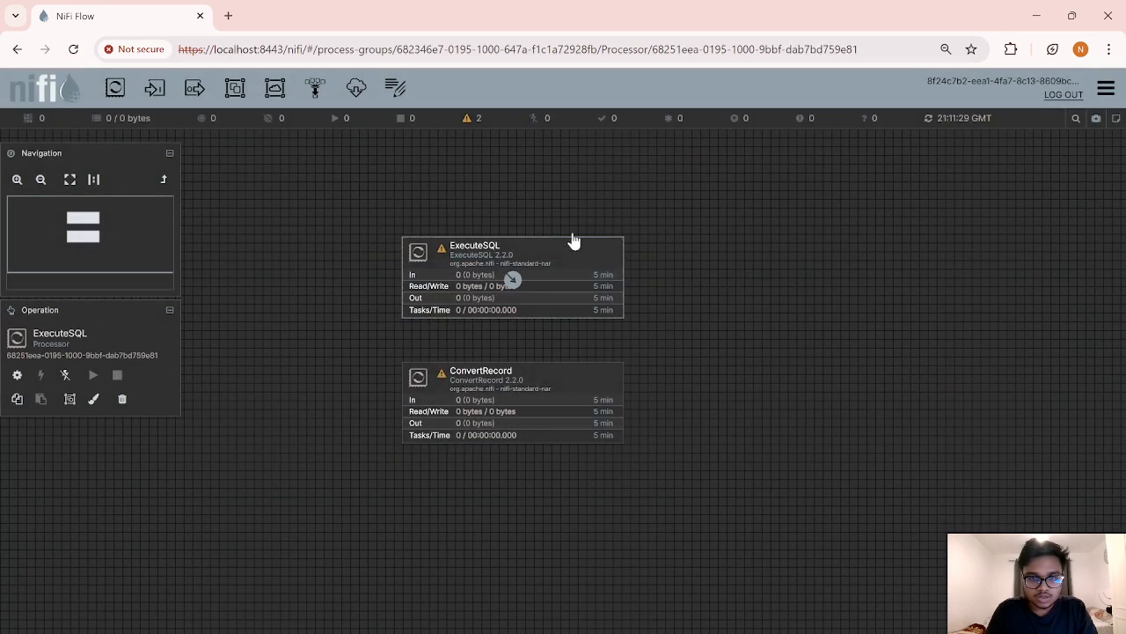
Step: Tighten the ExecuteSQL and ConvertRecord layout, then add an UpdateAttribute processor below them
{"action": "left_click_drag", "start_coordinate": [573, 241], "coordinate": [563, 212]}
{"action": "left_click", "coordinate": [574, 380]}
{"action": "left_click_drag", "start_coordinate": [574, 380], "coordinate": [566, 348]}
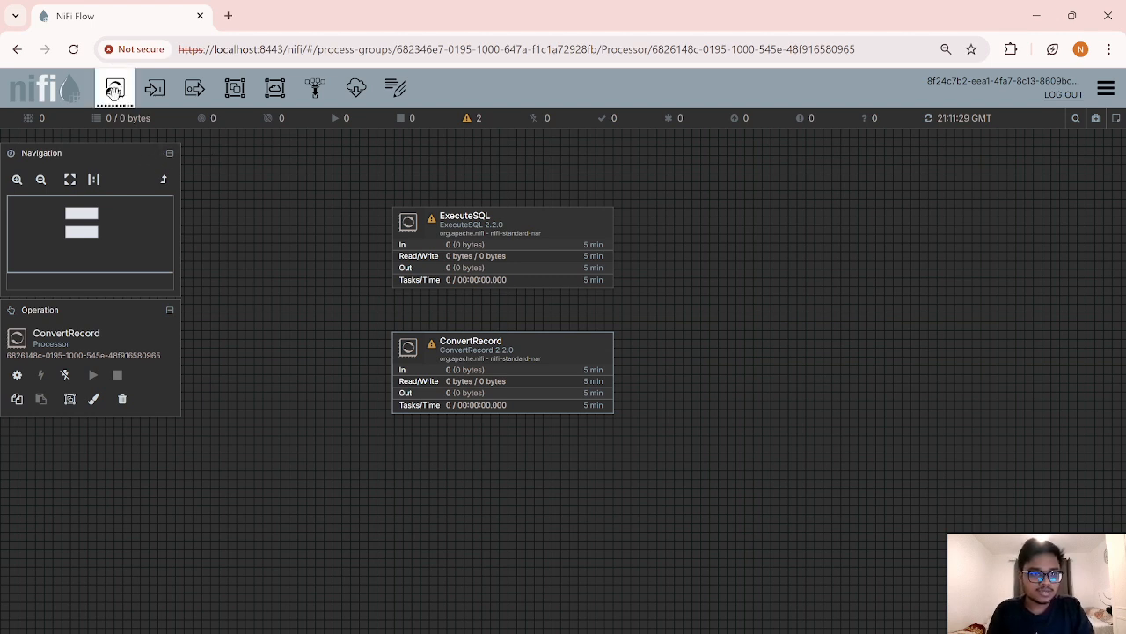
{"action": "left_click_drag", "start_coordinate": [114, 90], "coordinate": [503, 486]}
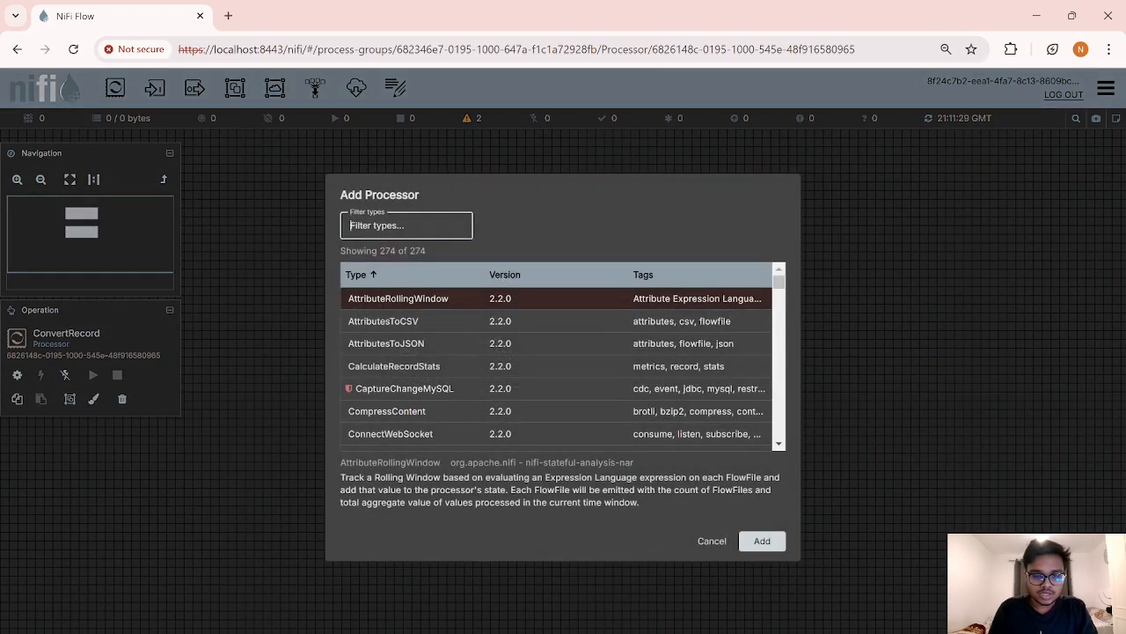
{"action": "type", "text": "update"}
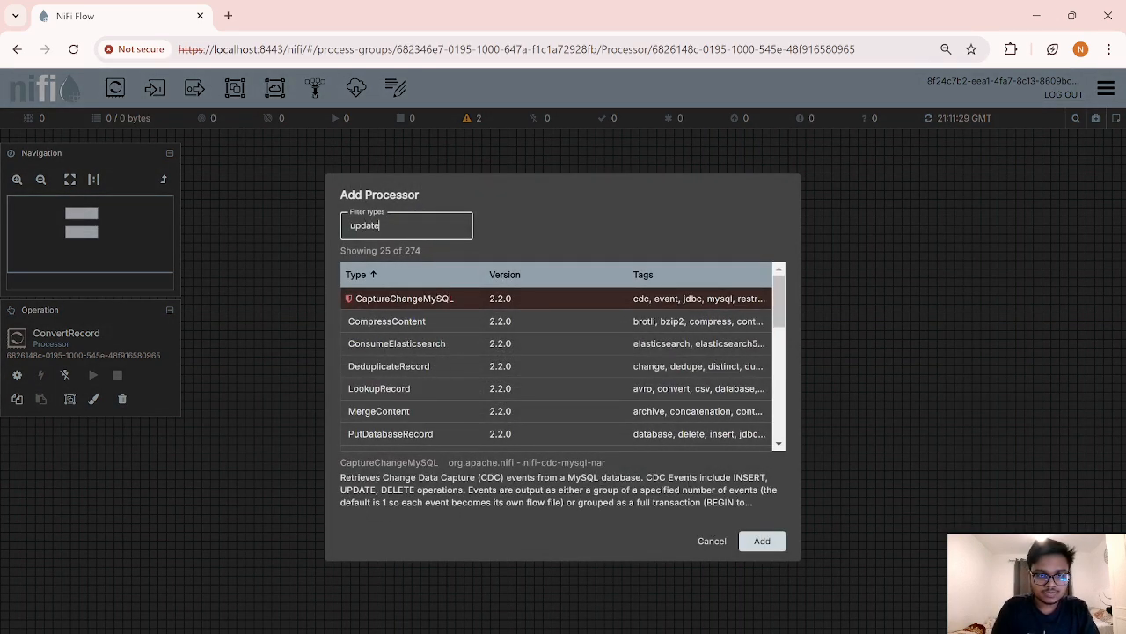
{"action": "type", "text": "attri"}
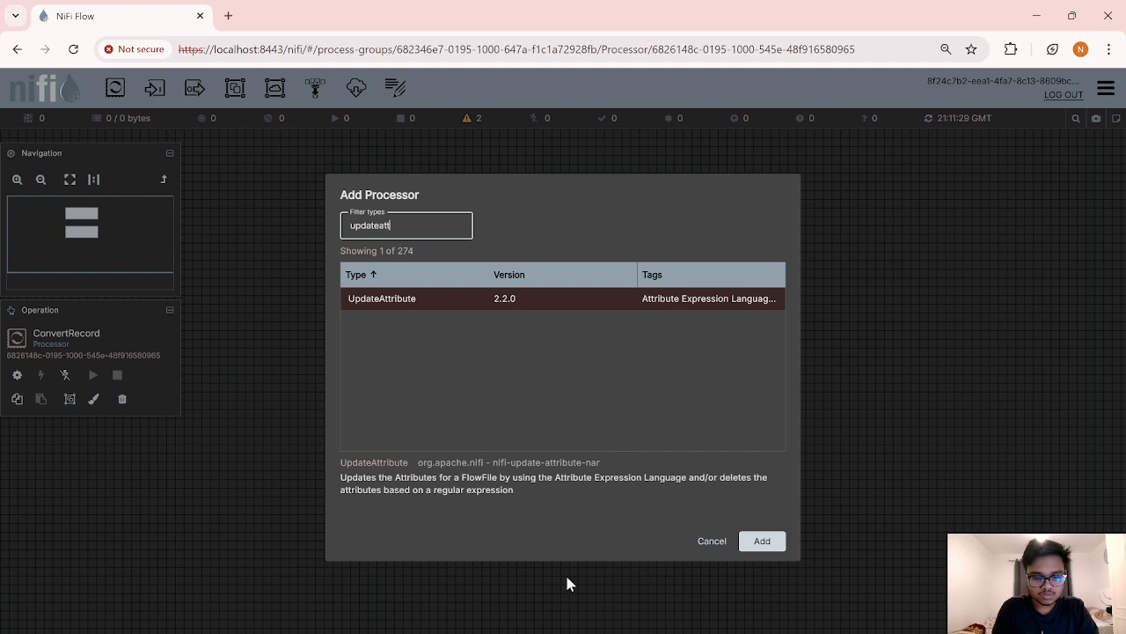
{"action": "double_click", "coordinate": [426, 298]}
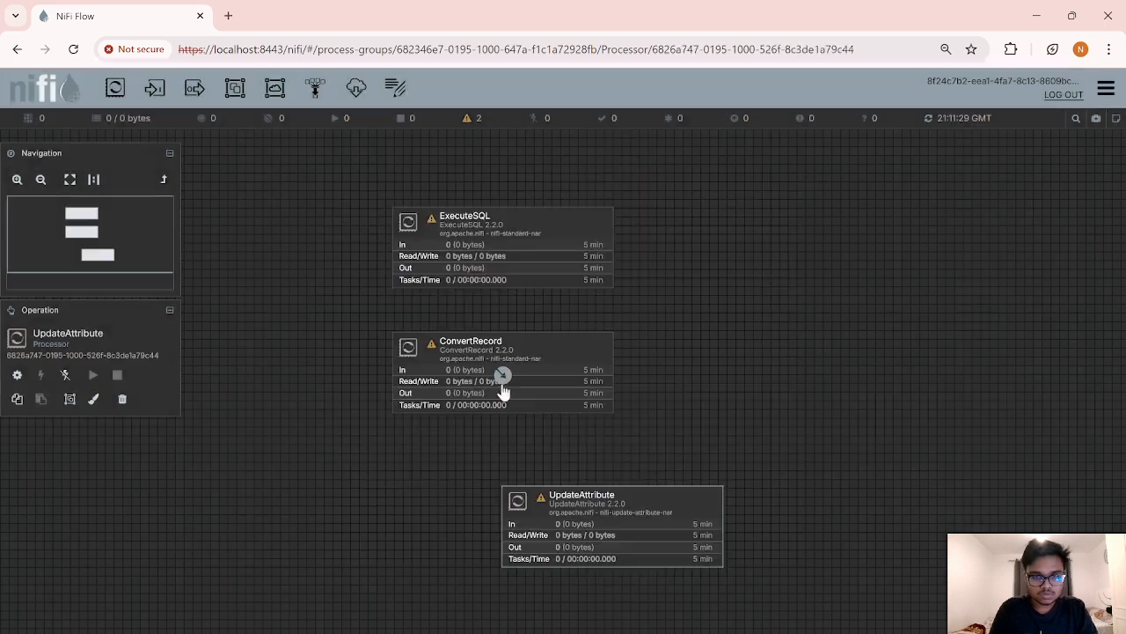
Step: Position UpdateAttribute below ConvertRecord and add a new custom property named 'filename'
{"action": "left_click_drag", "start_coordinate": [612, 512], "coordinate": [531, 494]}
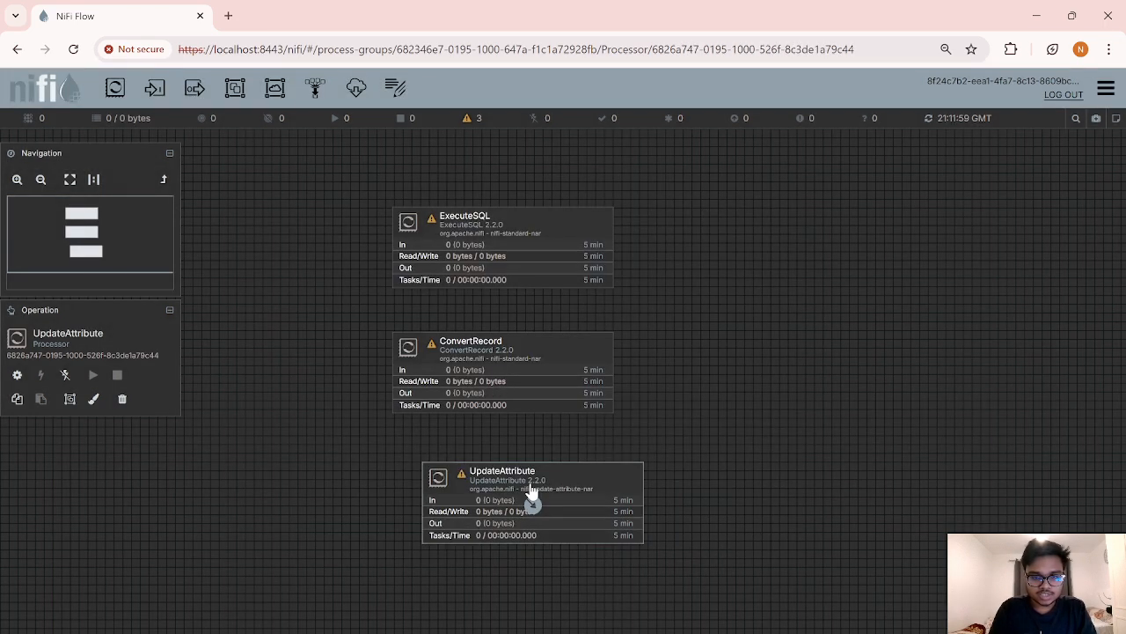
{"action": "right_click", "coordinate": [586, 470]}
{"action": "left_click", "coordinate": [626, 180]}
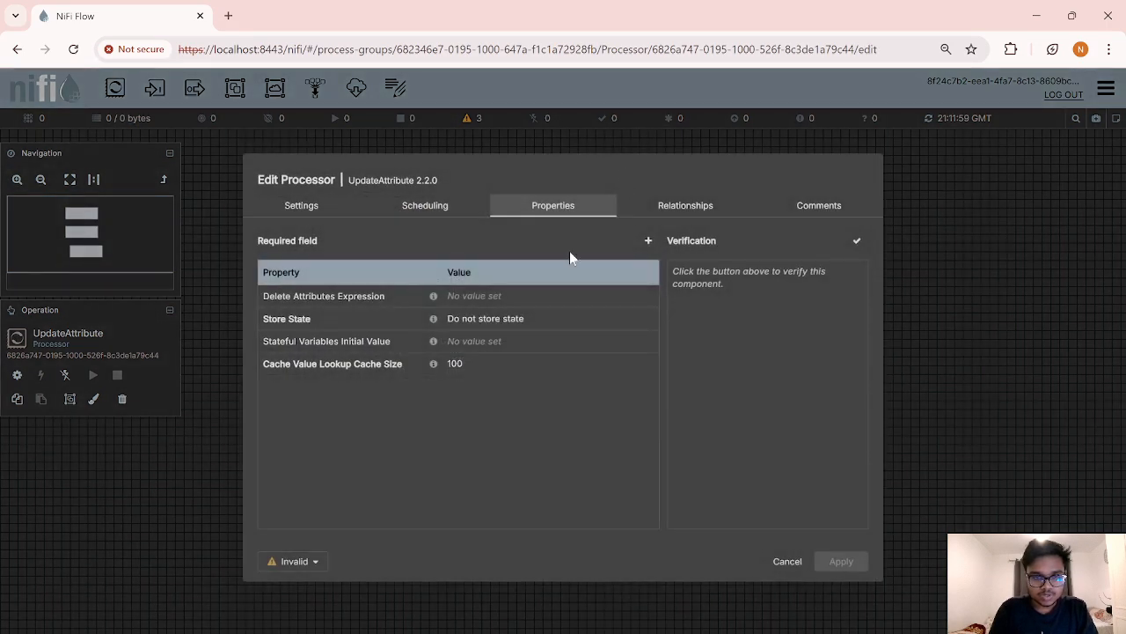
{"action": "left_click", "coordinate": [649, 240]}
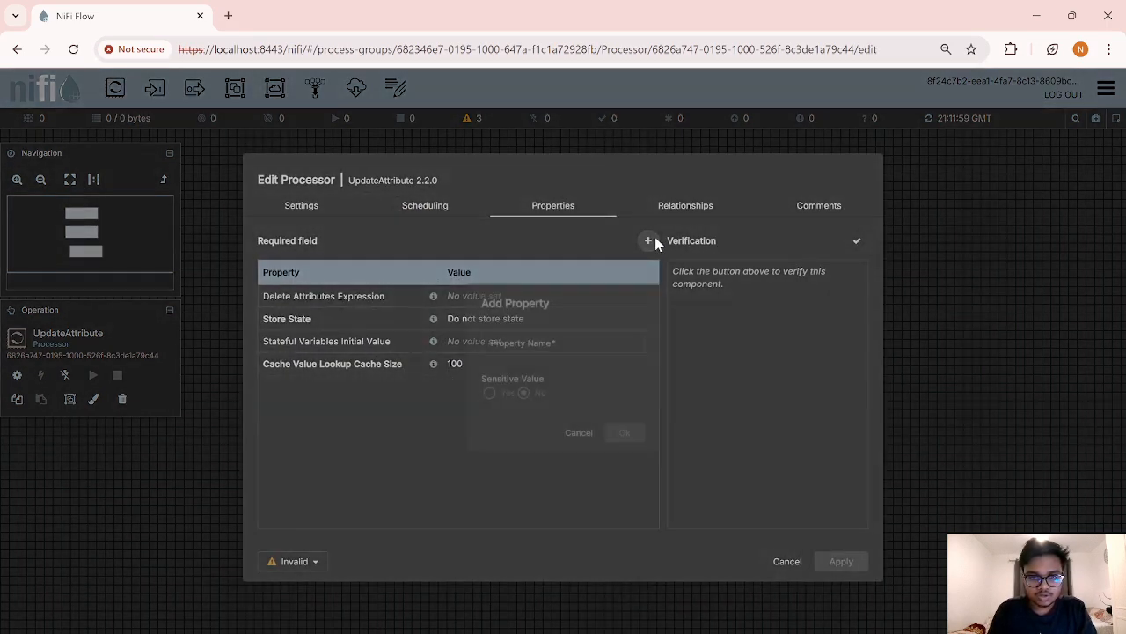
{"action": "type", "text": "filename"}
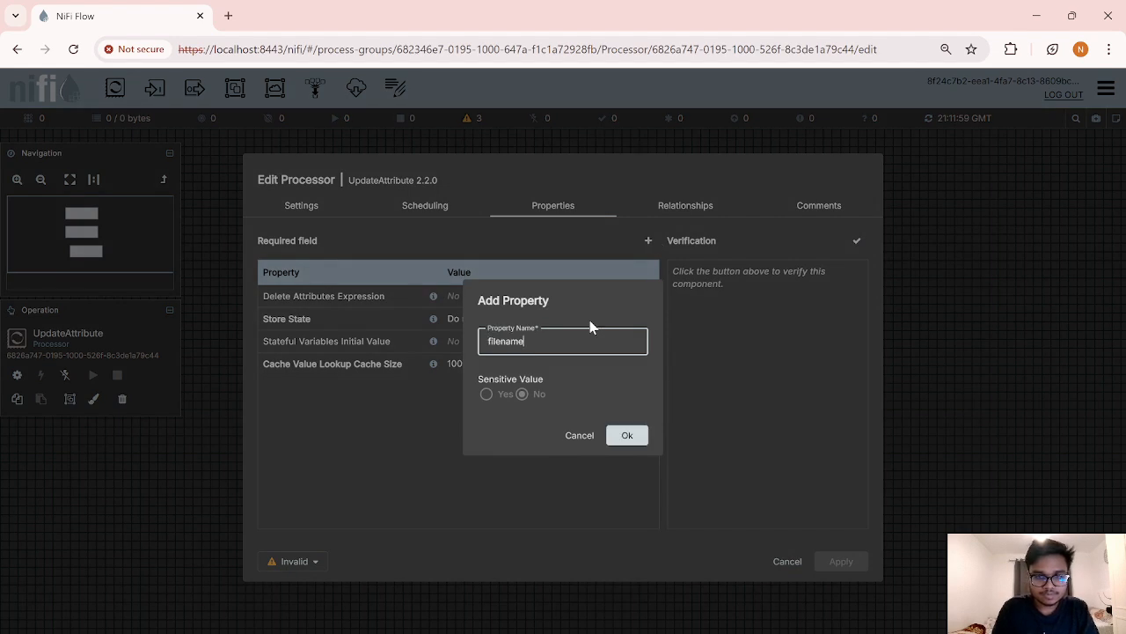
{"action": "left_click", "coordinate": [627, 435]}
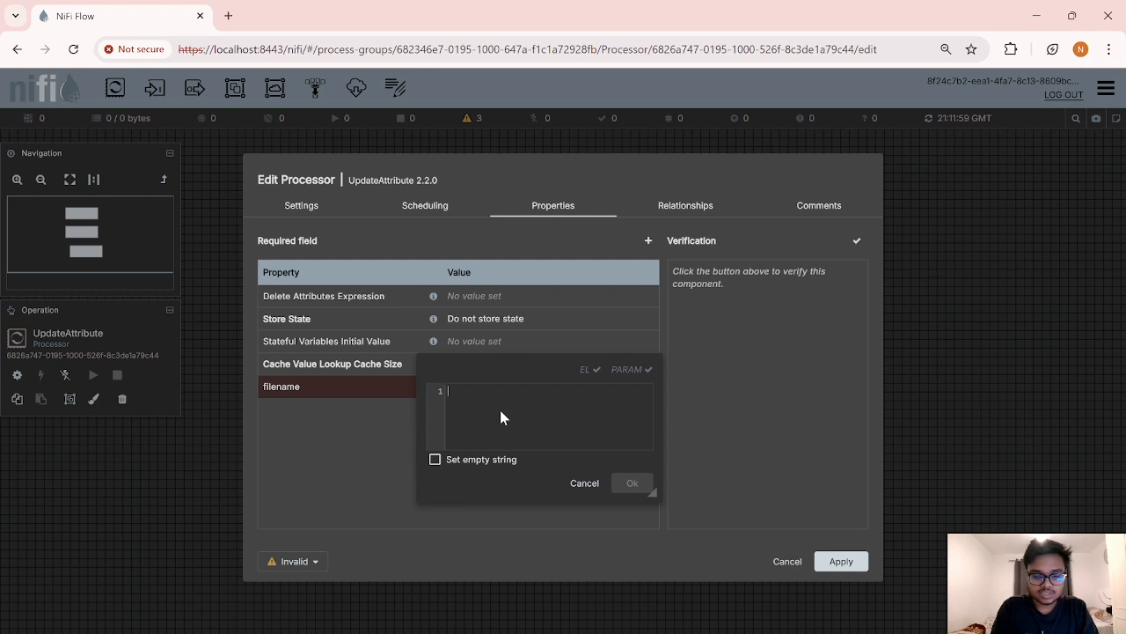
Step: Set filename to books_data_${uuid}.csv, apply the settings, and nudge ConvertRecord up-left
{"action": "type", "text": "data"}
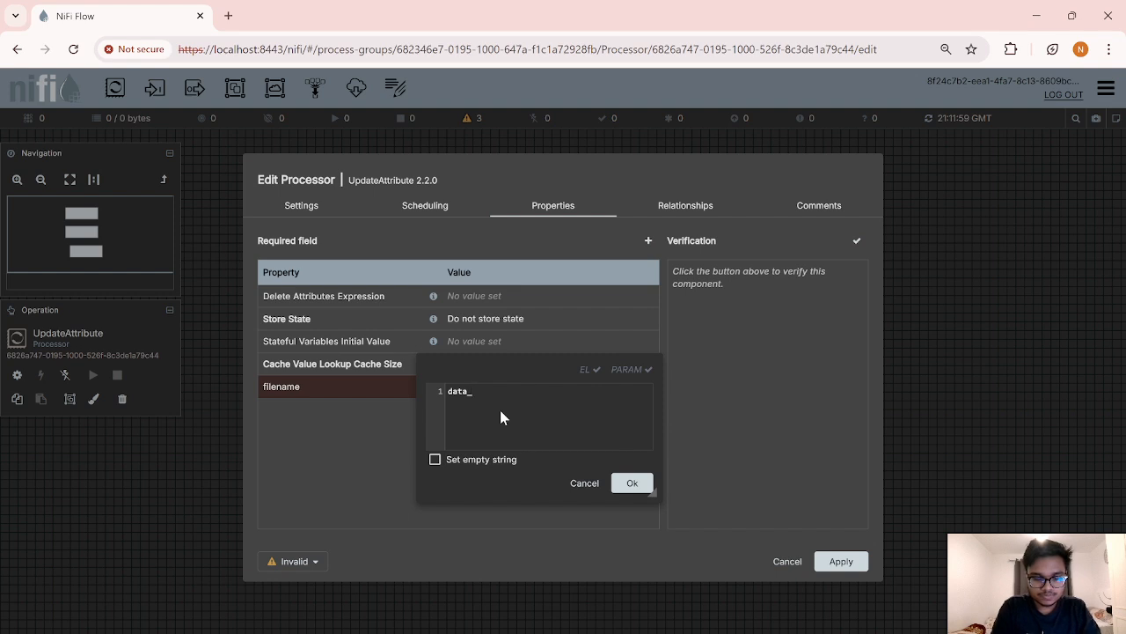
{"action": "type", "text": "_"}
{"action": "key", "text": "BackSpace"}
{"action": "key", "text": "BackSpace"}
{"action": "key", "text": "BackSpace"}
{"action": "key", "text": "BackSpace"}
{"action": "key", "text": "BackSpace"}
{"action": "type", "text": "books_"}
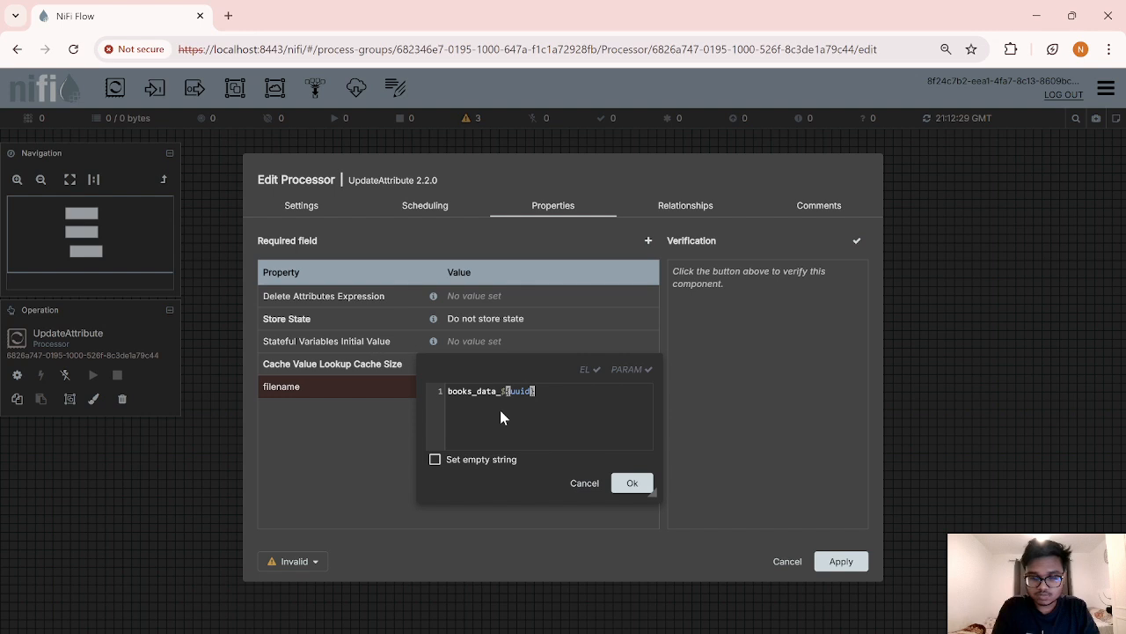
{"action": "type", "text": ".csv"}
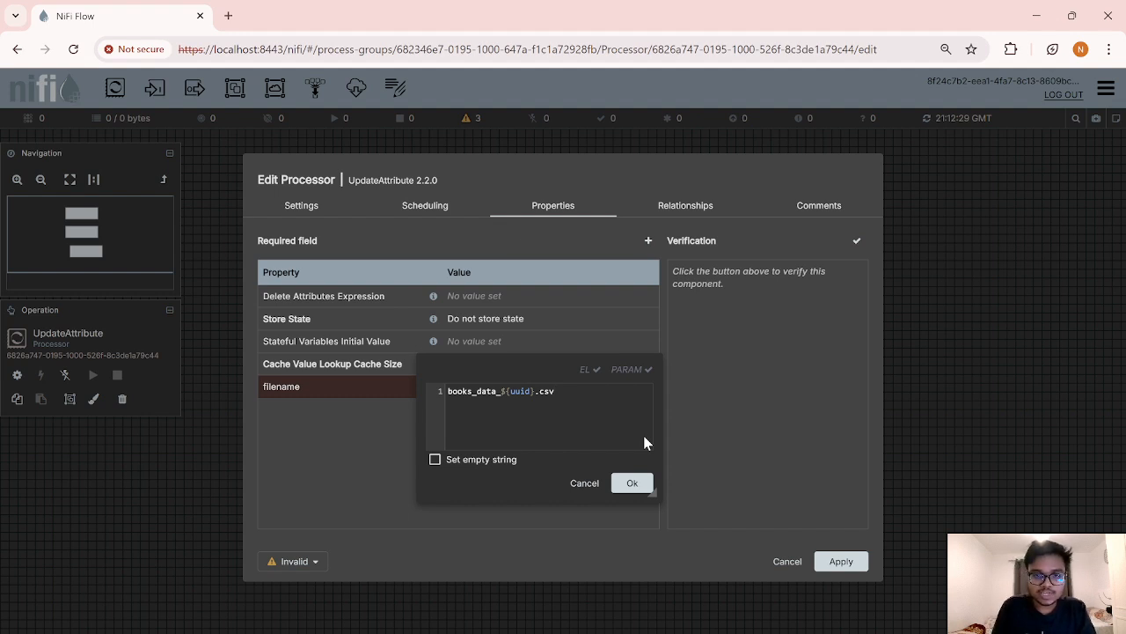
{"action": "left_click", "coordinate": [637, 484]}
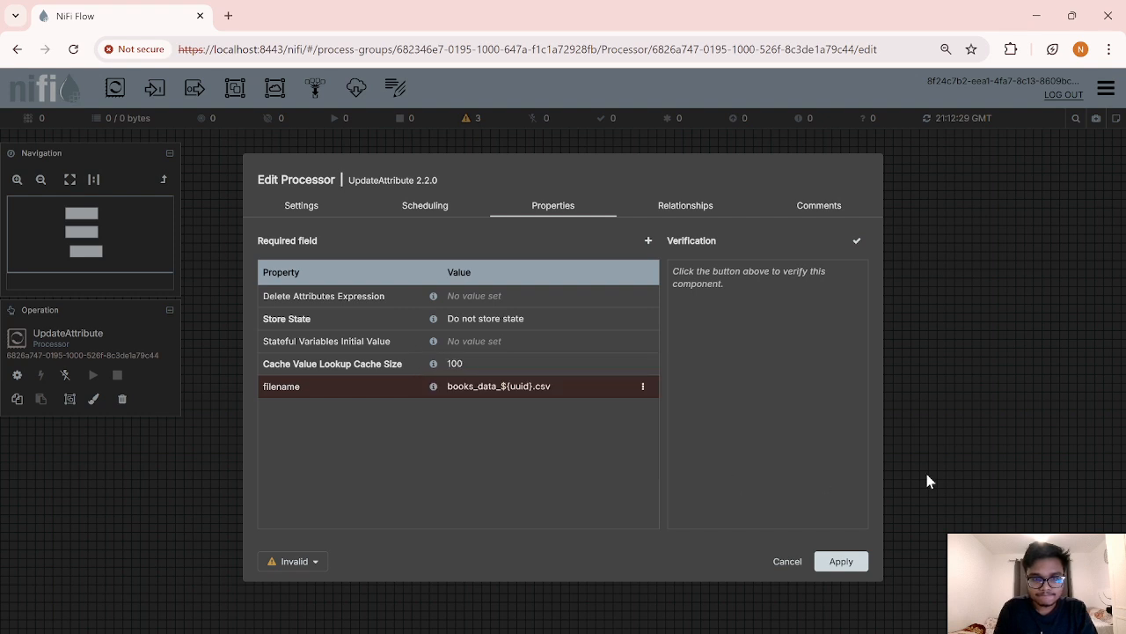
{"action": "left_click", "coordinate": [845, 563]}
{"action": "left_click_drag", "start_coordinate": [515, 349], "coordinate": [508, 339]}
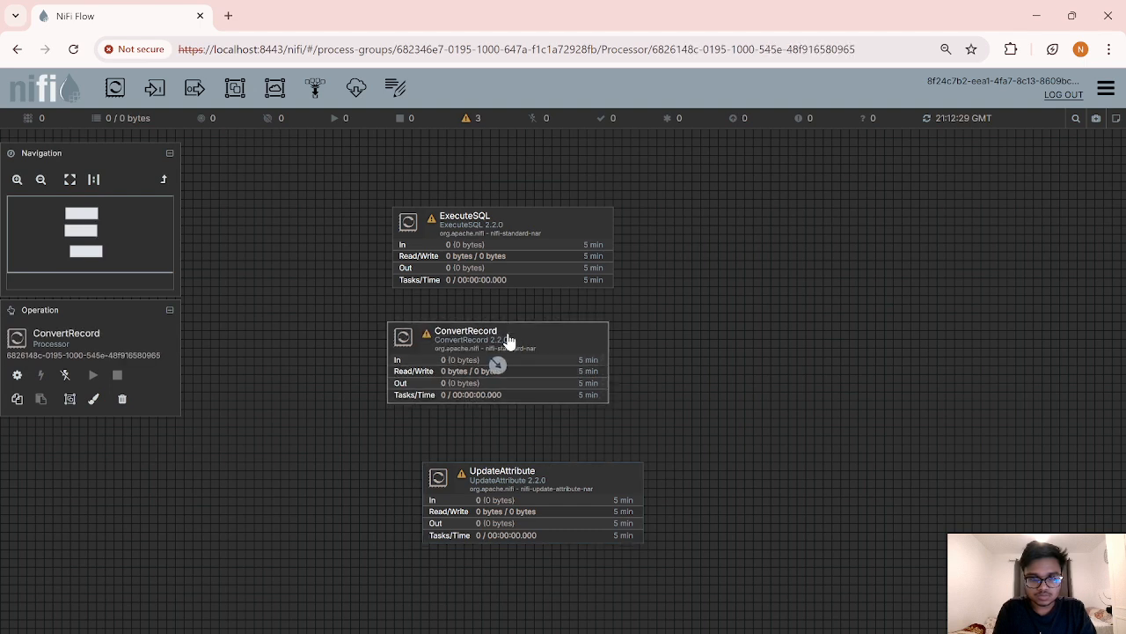
Step: Align UpdateAttribute under ConvertRecord and drag a new processor onto the canvas
{"action": "left_click_drag", "start_coordinate": [563, 478], "coordinate": [528, 460]}
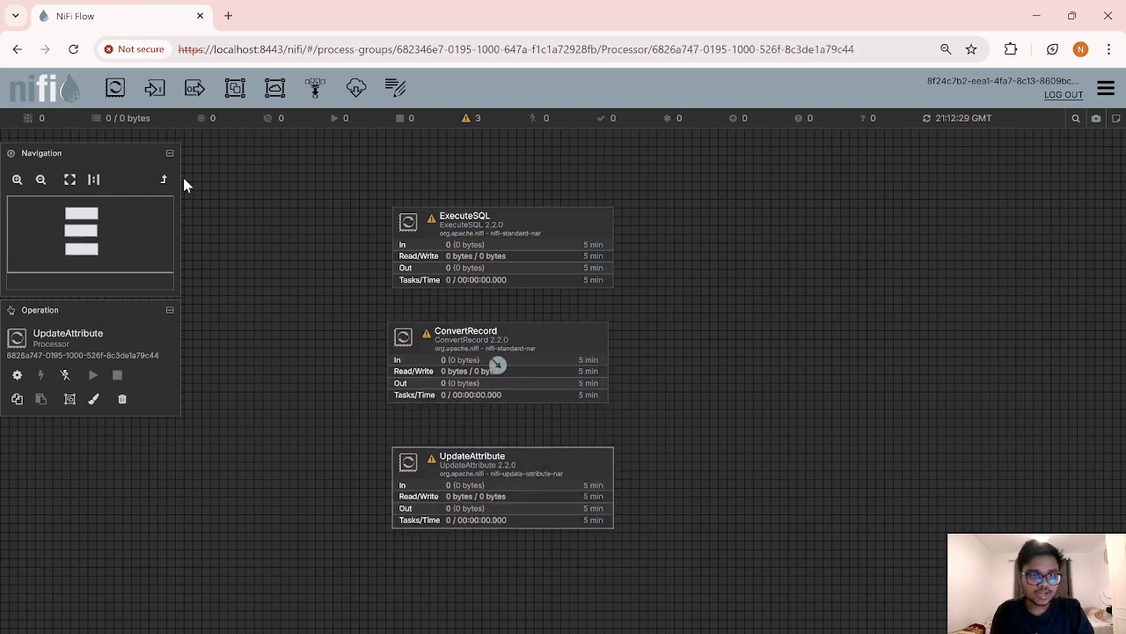
{"action": "left_click_drag", "start_coordinate": [115, 90], "coordinate": [449, 583]}
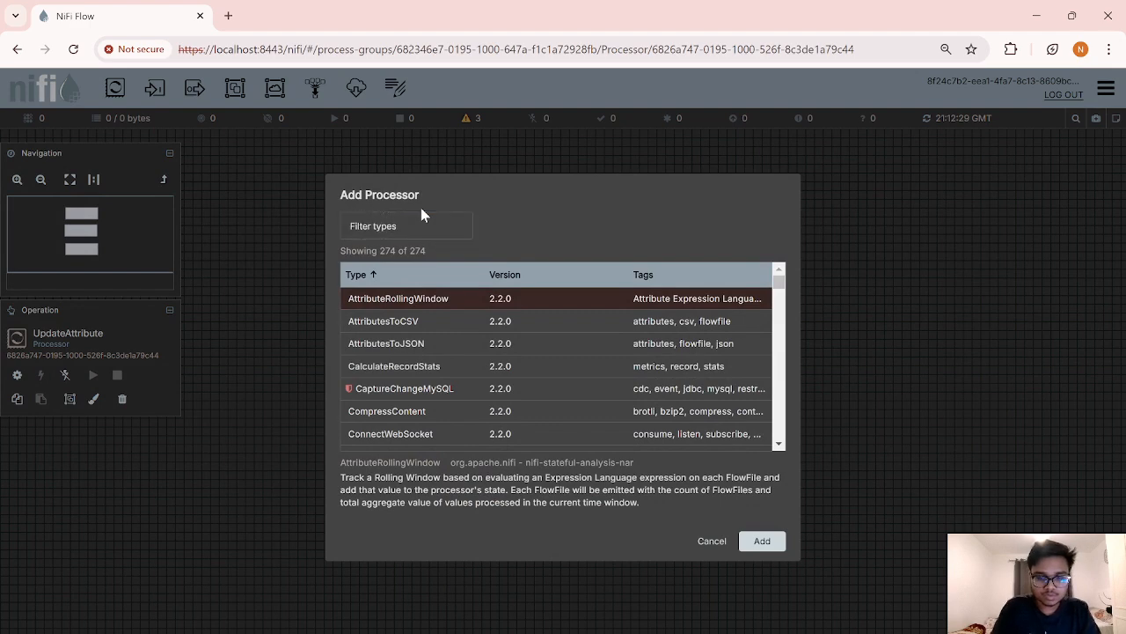
Step: Add a PutFile processor found by searching 'putfile' and drop it beneath UpdateAttribute
{"action": "left_click", "coordinate": [421, 217]}
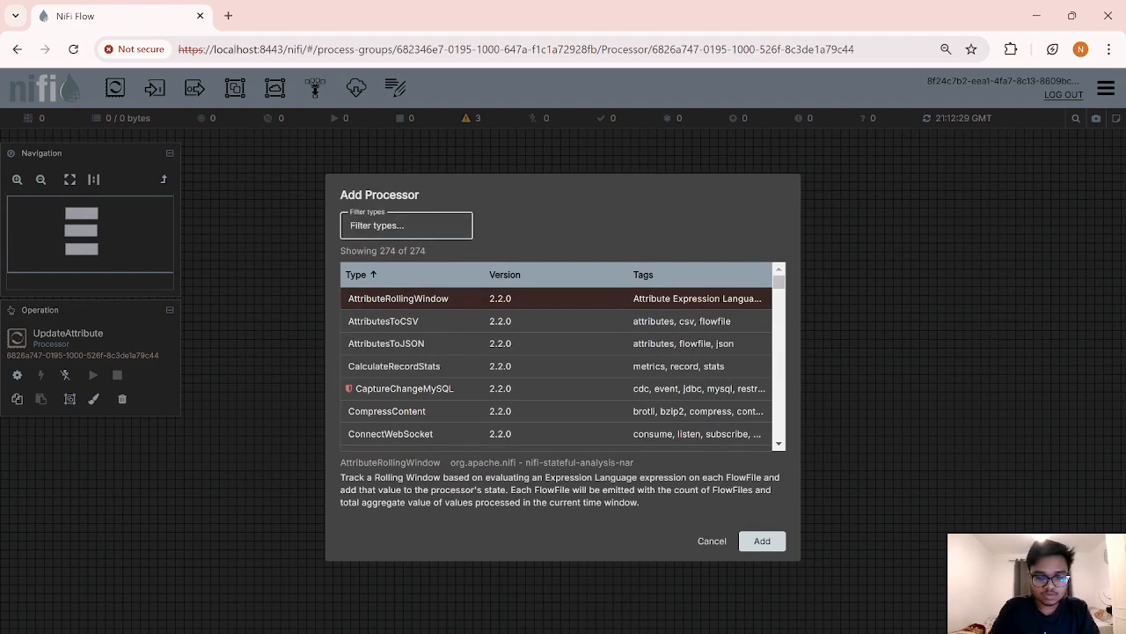
{"action": "type", "text": "putfile"}
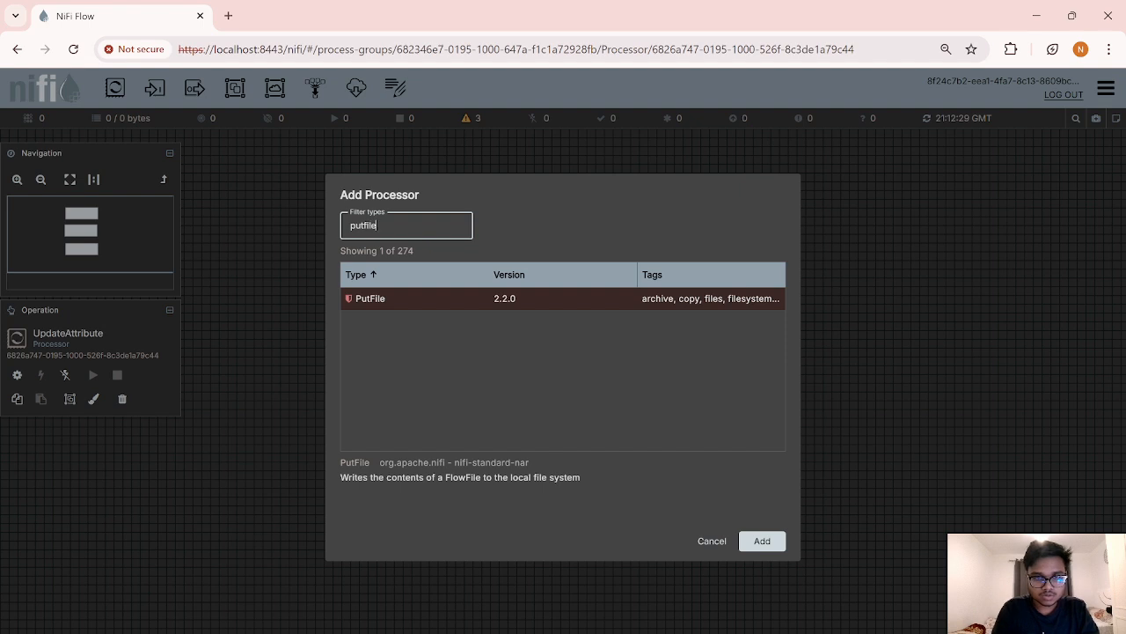
{"action": "double_click", "coordinate": [432, 301]}
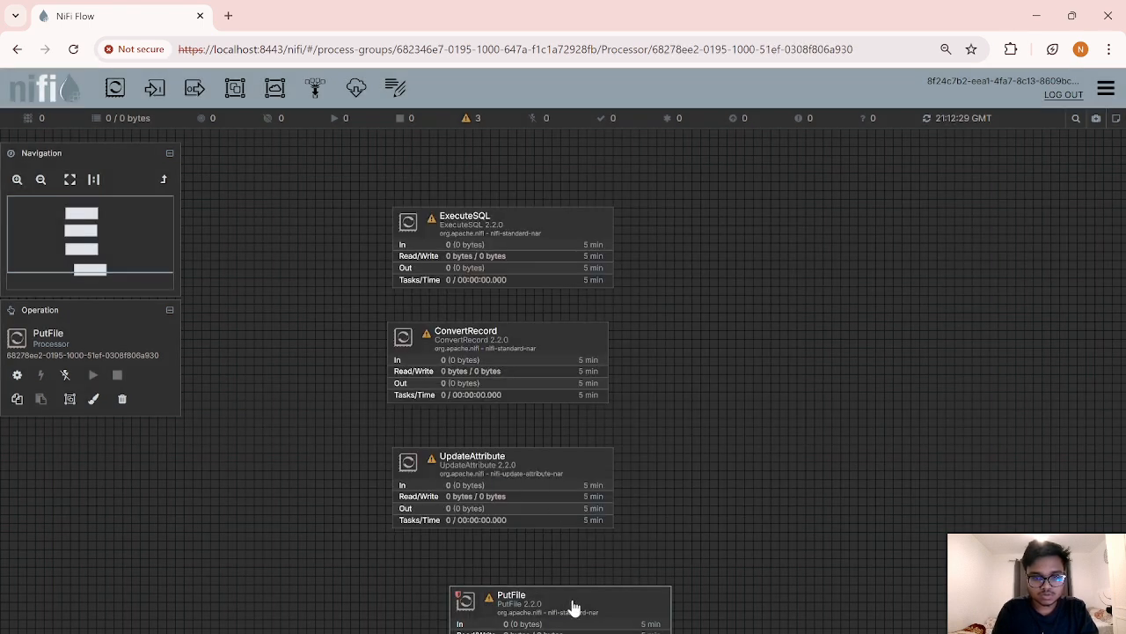
{"action": "left_click_drag", "start_coordinate": [514, 572], "coordinate": [514, 572]}
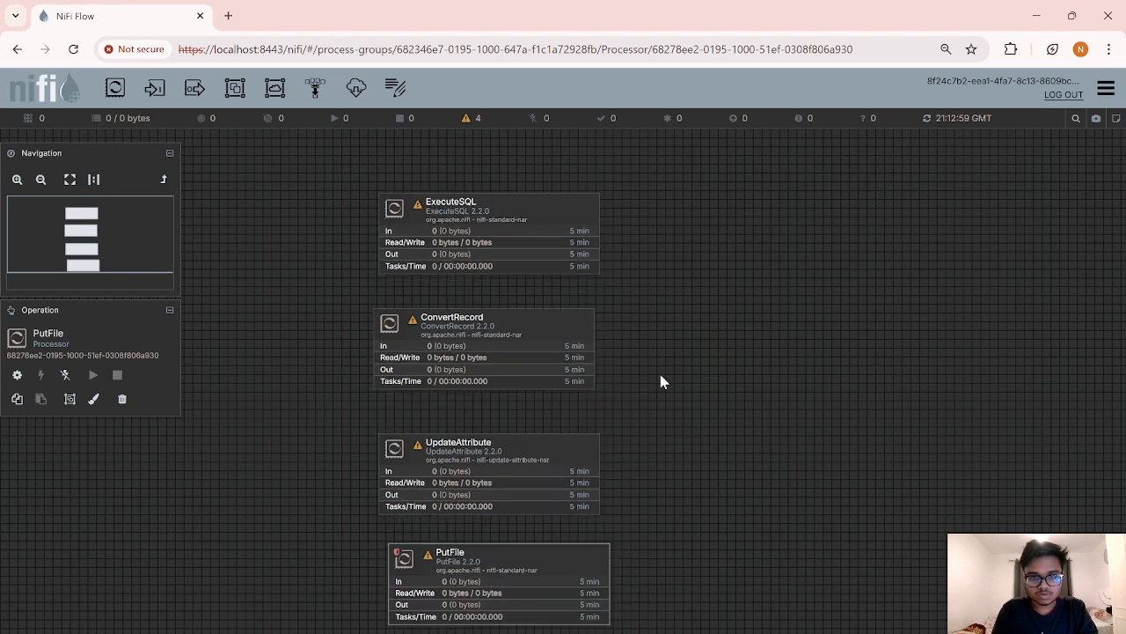
Step: Set PutFile's Directory to the copied Downloads\save_here folder path
{"action": "right_click", "coordinate": [511, 530]}
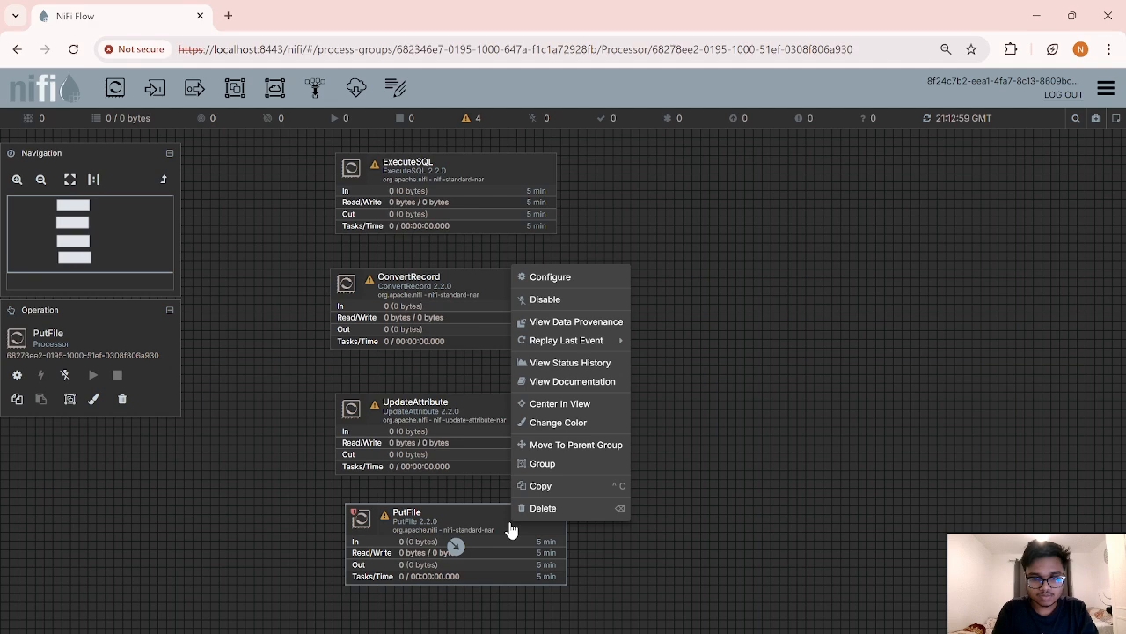
{"action": "left_click", "coordinate": [539, 280]}
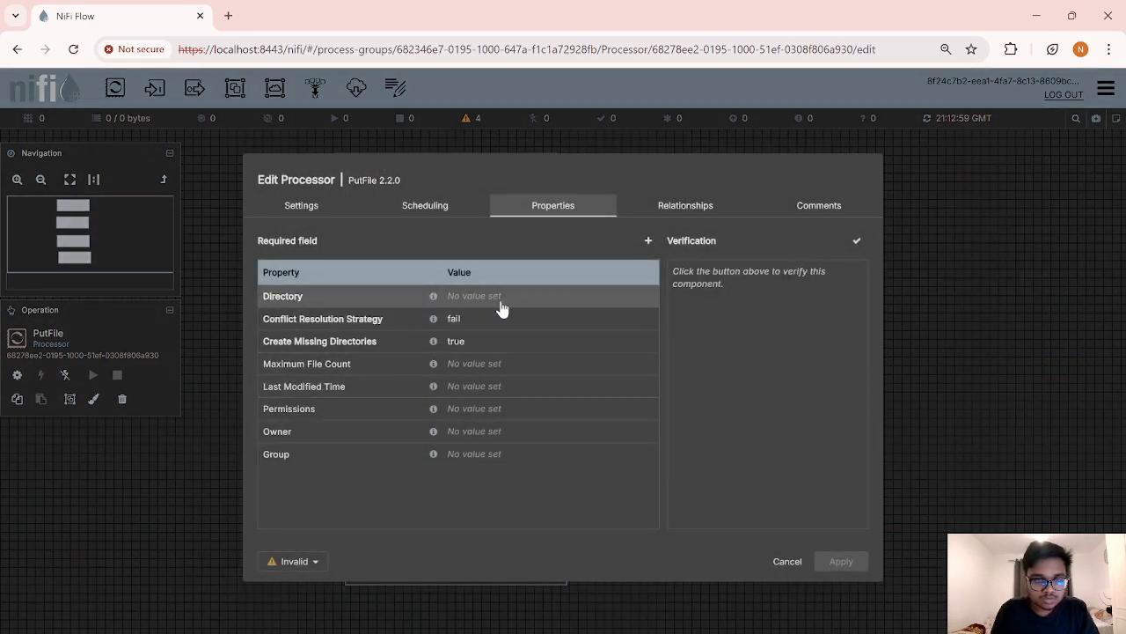
{"action": "left_click", "coordinate": [495, 299]}
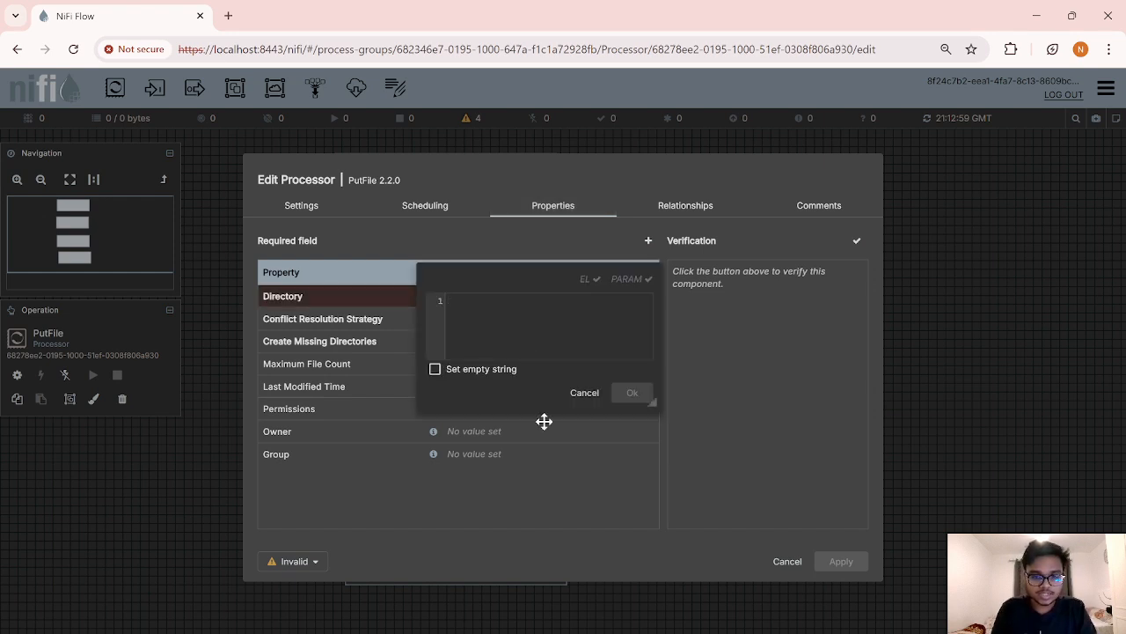
{"action": "left_click", "coordinate": [521, 632]}
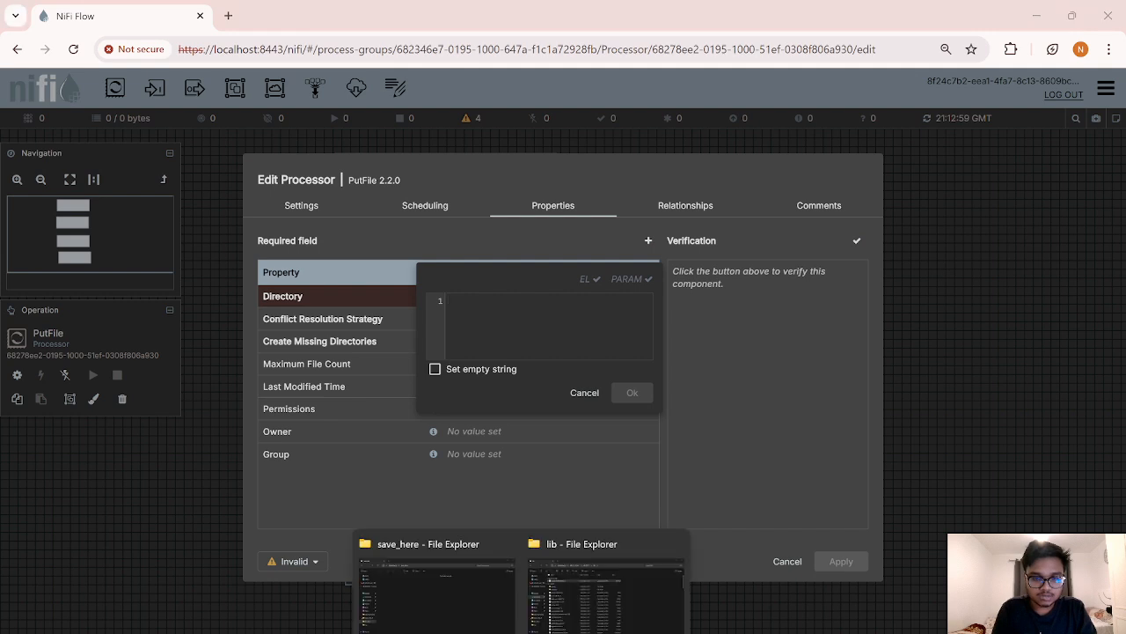
{"action": "left_click", "coordinate": [428, 597]}
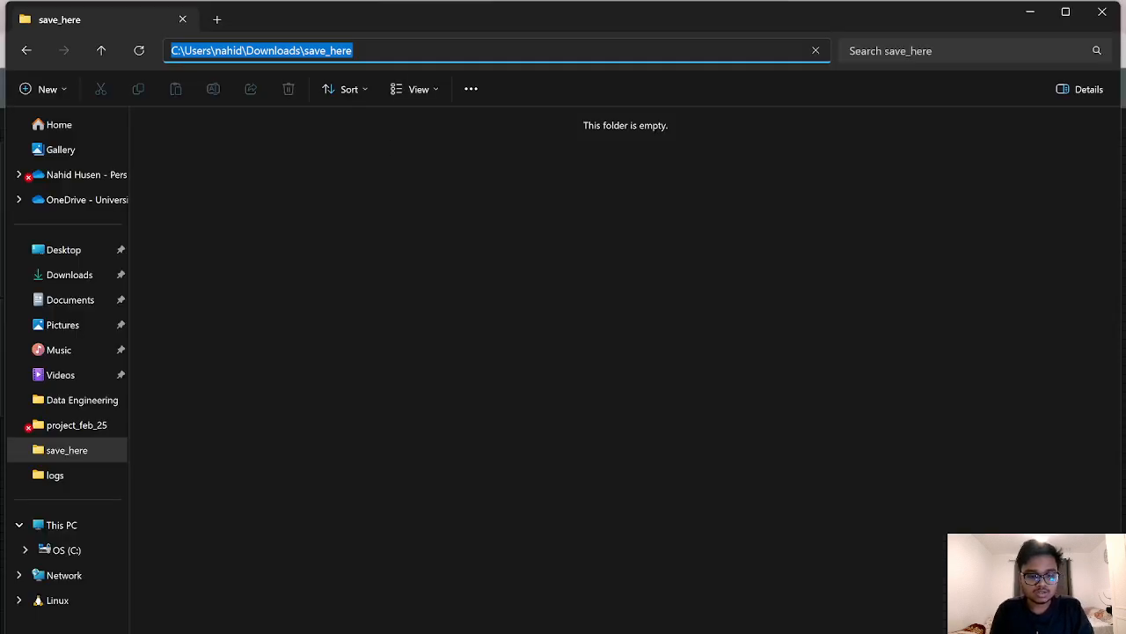
{"action": "left_click", "coordinate": [538, 632]}
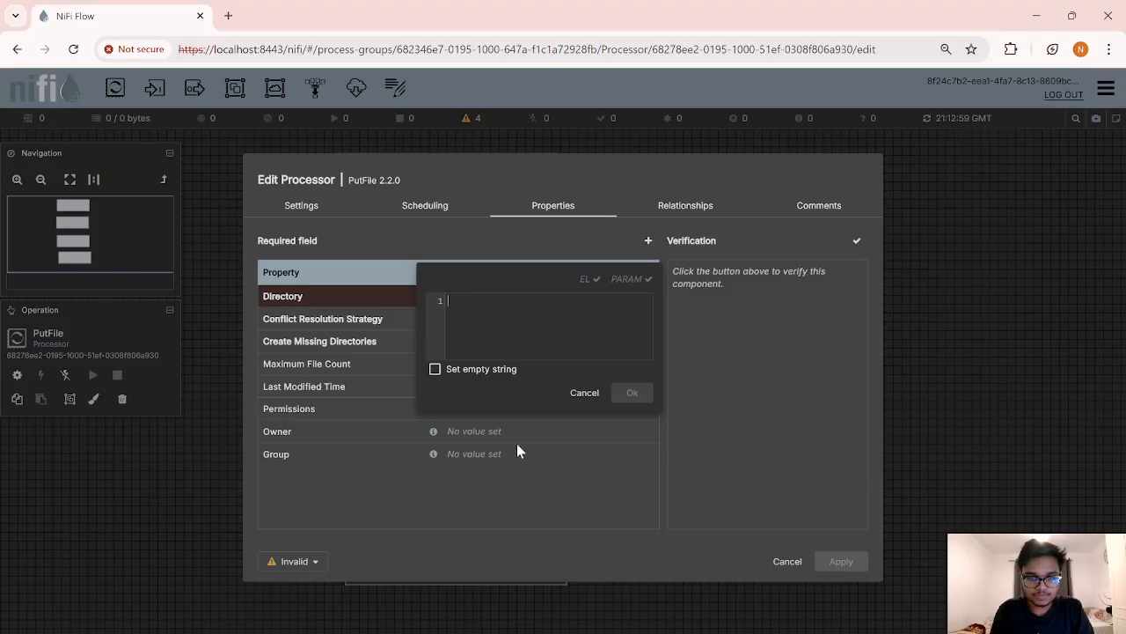
{"action": "type", "text": "C:\\Users\\nahid\\Downloads\\save_here"}
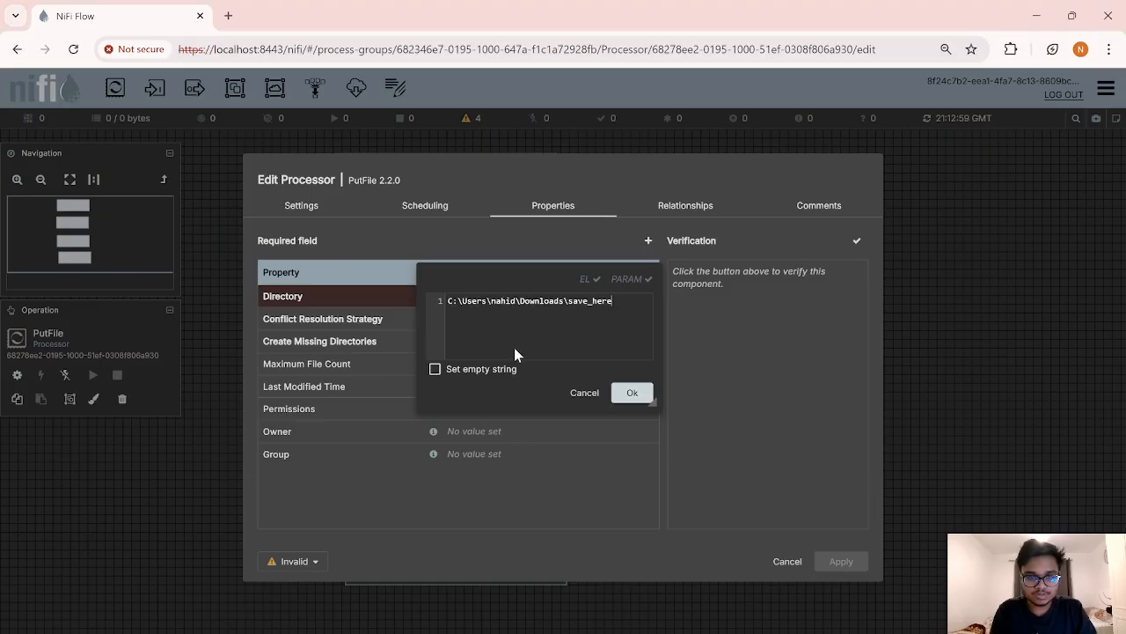
{"action": "left_click", "coordinate": [633, 394]}
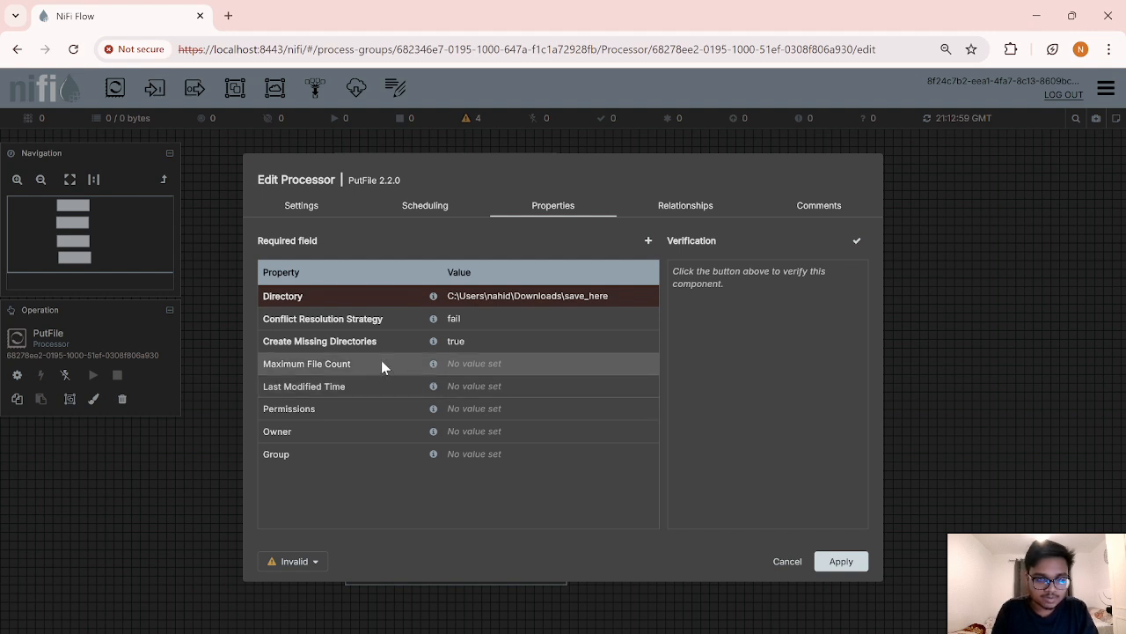
Step: Set PutFile's Maximum File Count to 3 and apply the configuration
{"action": "left_click", "coordinate": [491, 370]}
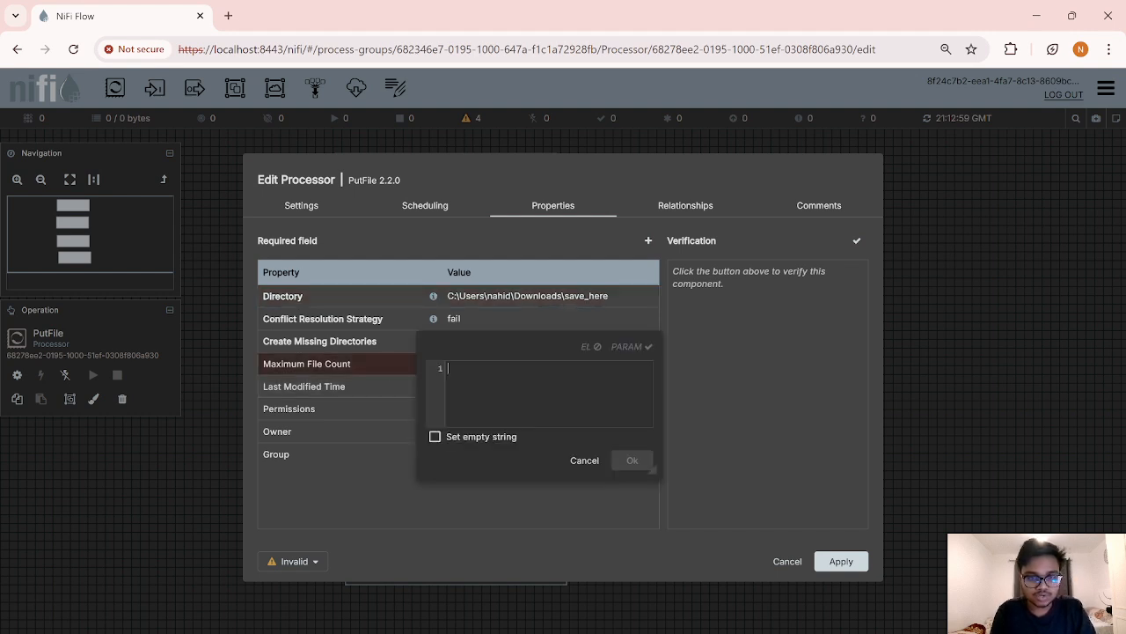
{"action": "type", "text": "3"}
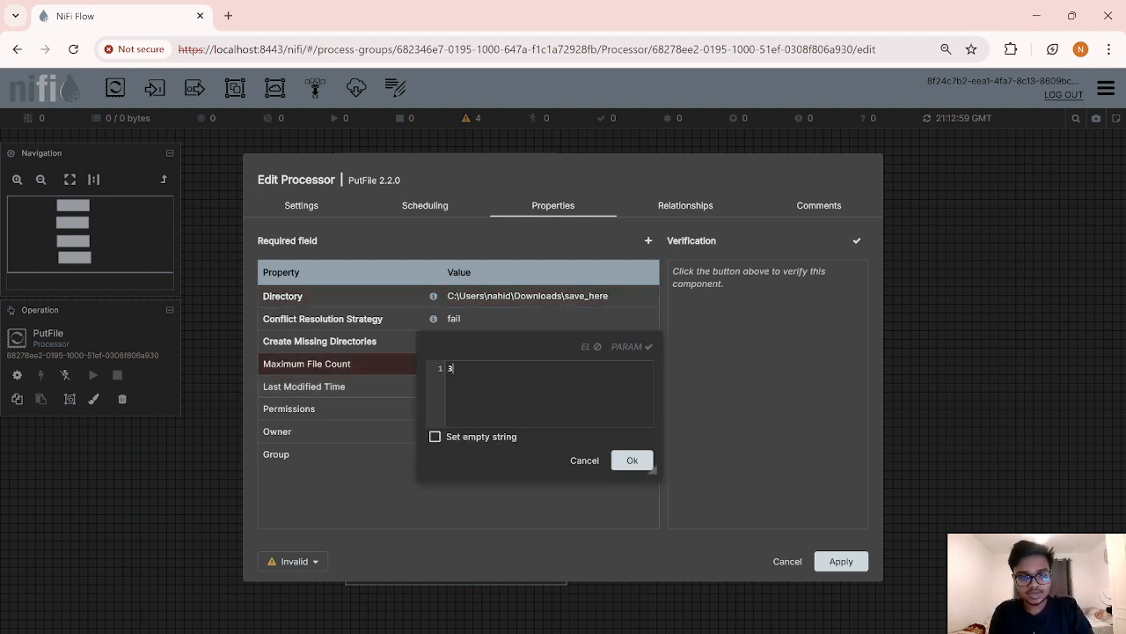
{"action": "left_click", "coordinate": [634, 463]}
{"action": "left_click", "coordinate": [846, 567]}
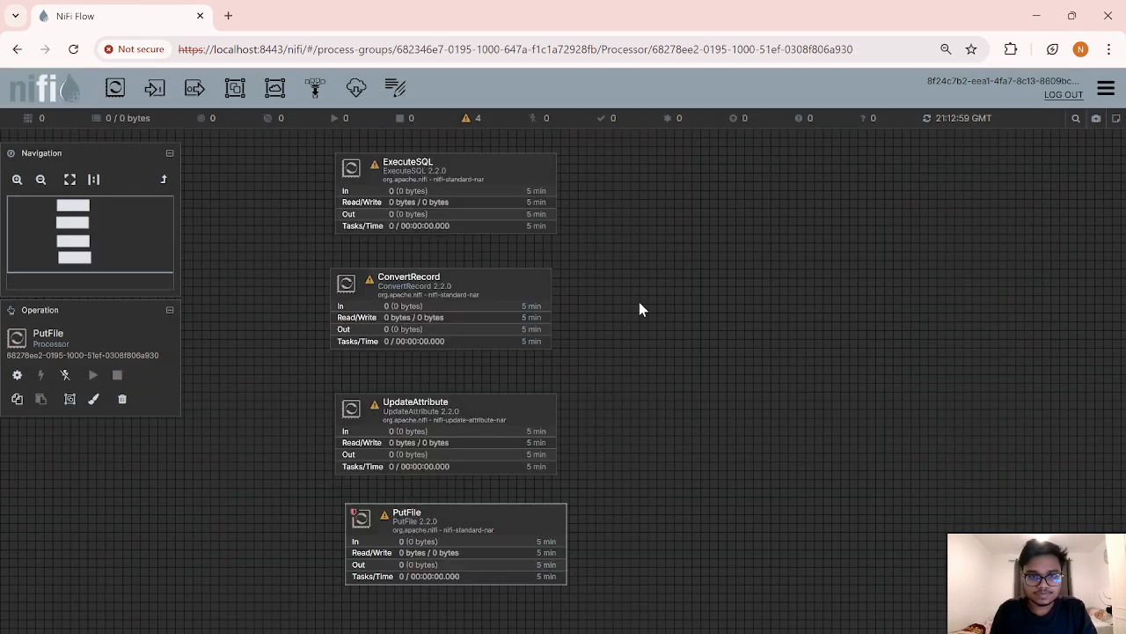
Step: Connect ExecuteSQL to ConvertRecord and ConvertRecord to UpdateAttribute on success
{"action": "scroll", "coordinate": [639, 302], "scroll_direction": "down", "scroll_amount": 1}
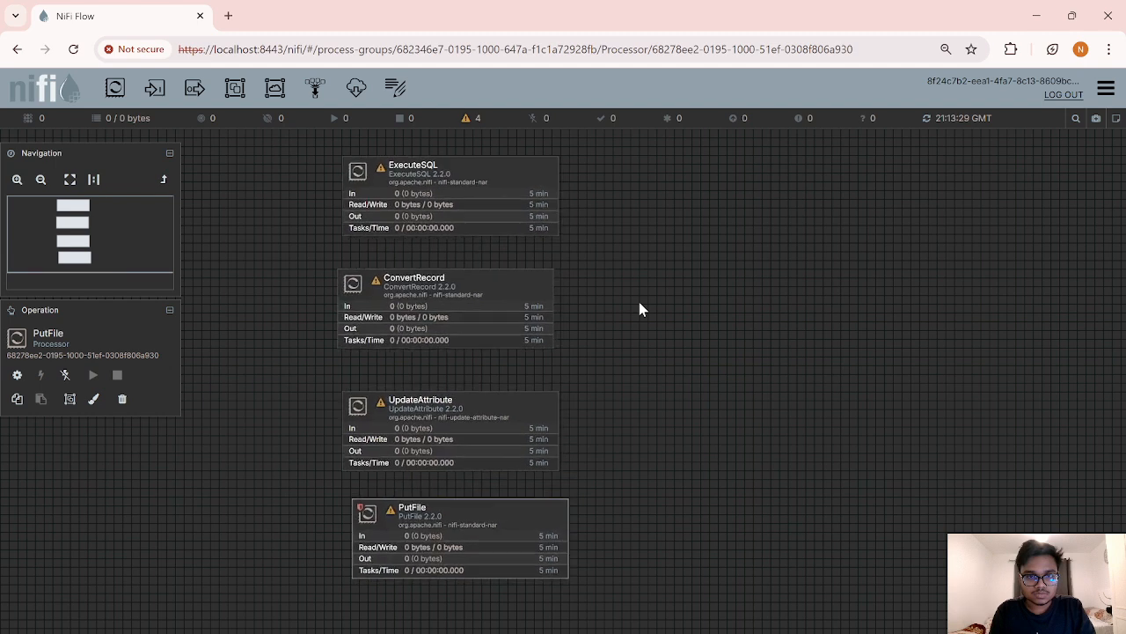
{"action": "left_click", "coordinate": [457, 206]}
{"action": "left_click_drag", "start_coordinate": [459, 206], "coordinate": [452, 284]}
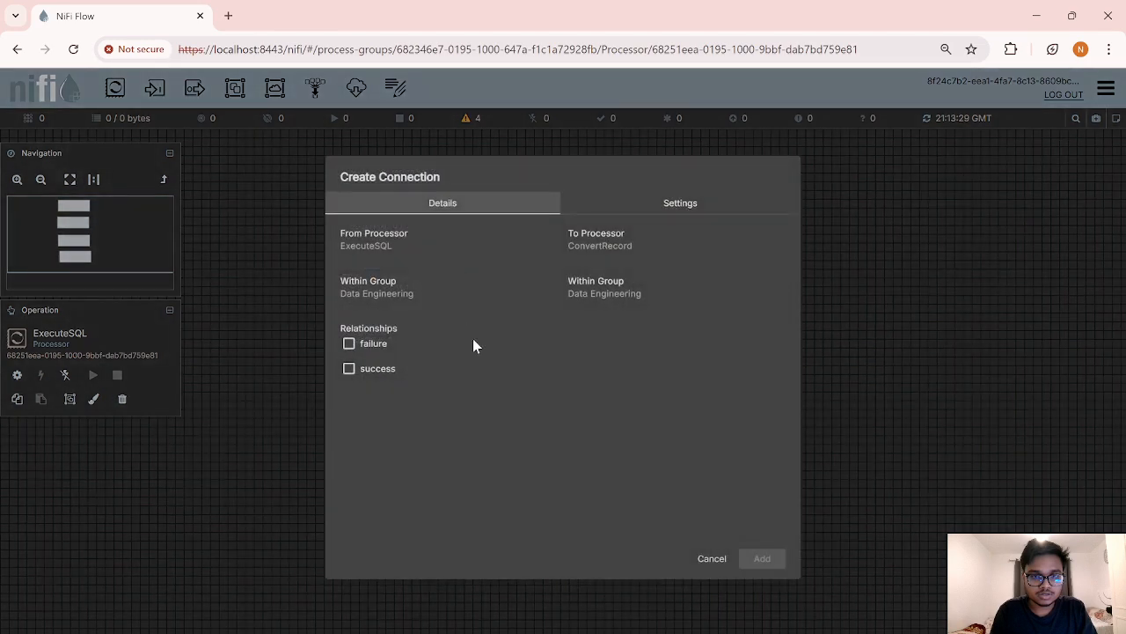
{"action": "left_click", "coordinate": [349, 370]}
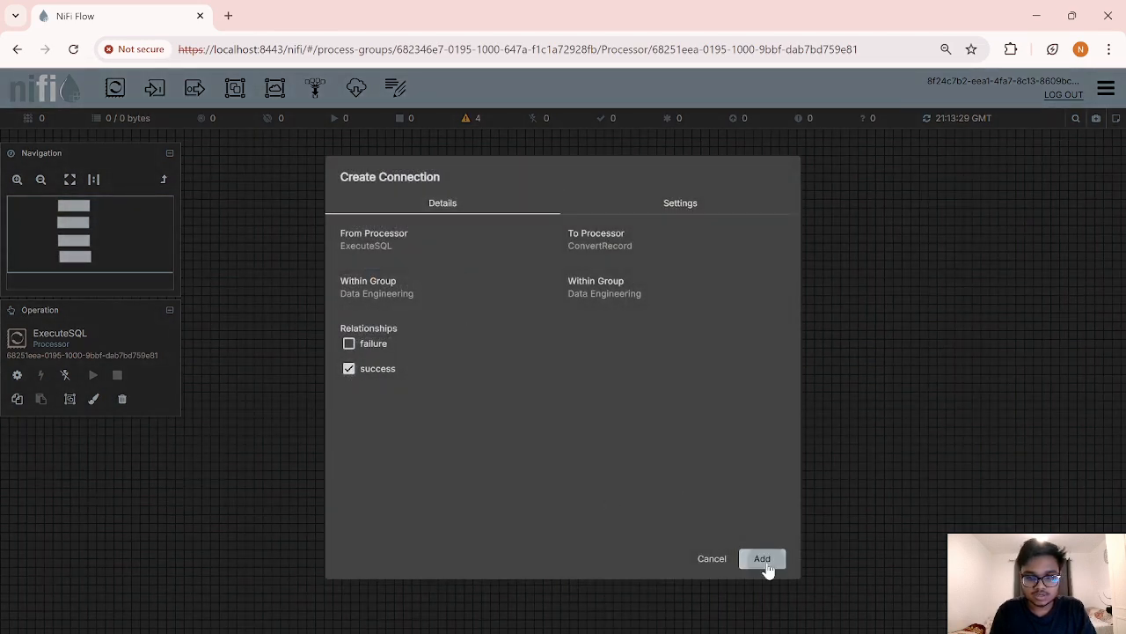
{"action": "left_click", "coordinate": [762, 559]}
{"action": "left_click_drag", "start_coordinate": [452, 309], "coordinate": [449, 402]}
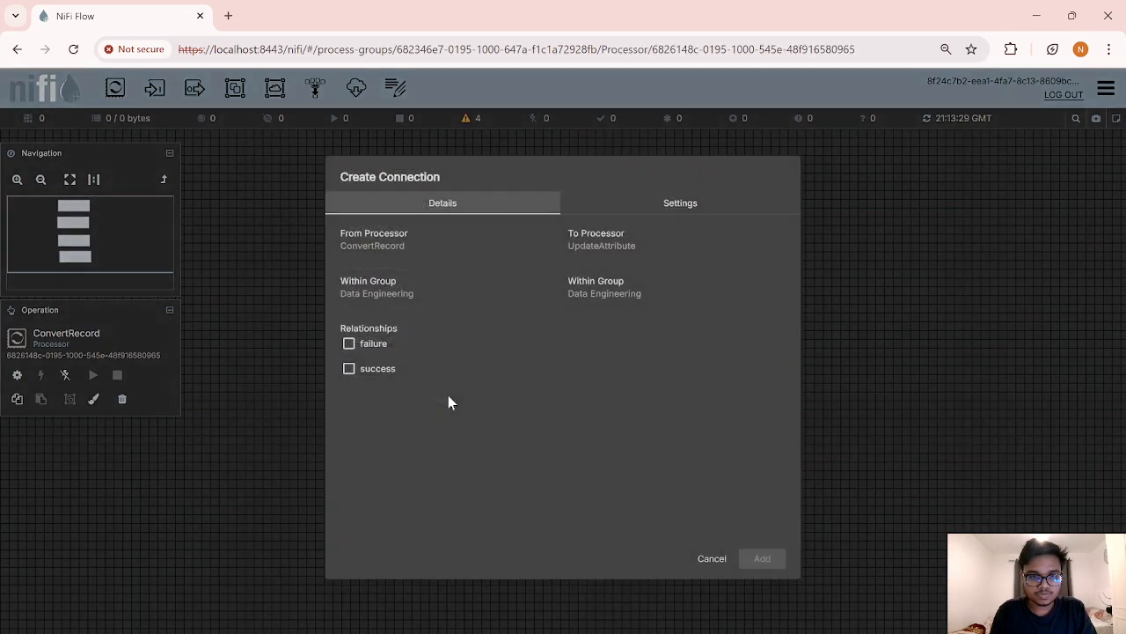
{"action": "left_click", "coordinate": [349, 369]}
{"action": "left_click", "coordinate": [762, 558]}
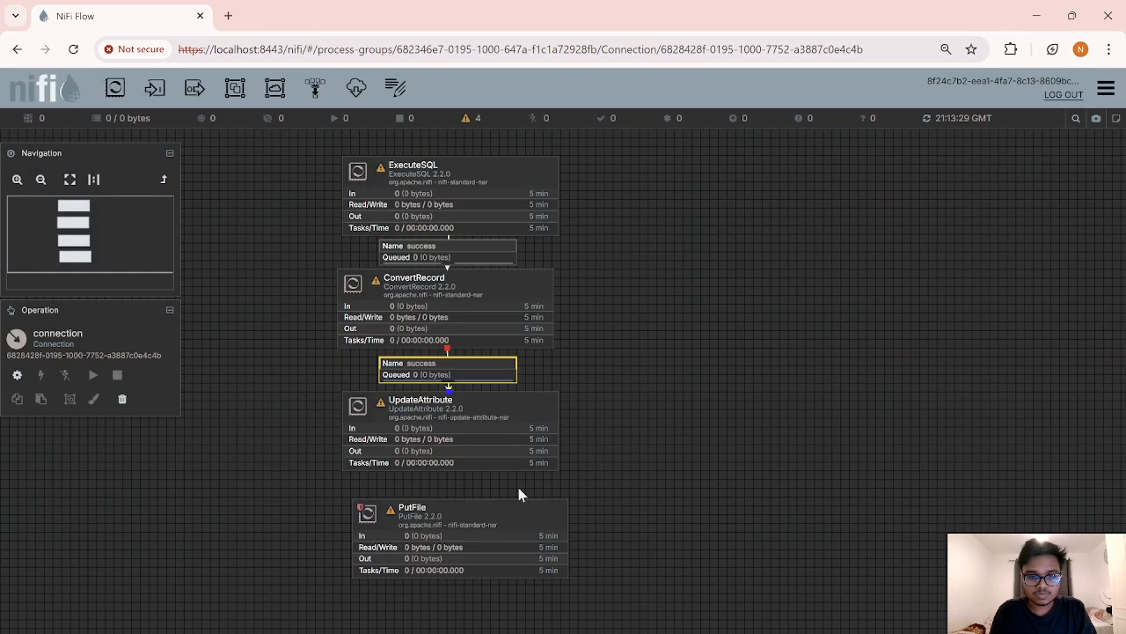
Step: Connect UpdateAttribute to PutFile and nudge ExecuteSQL slightly higher
{"action": "left_click", "coordinate": [458, 416]}
{"action": "left_click_drag", "start_coordinate": [453, 432], "coordinate": [453, 520]}
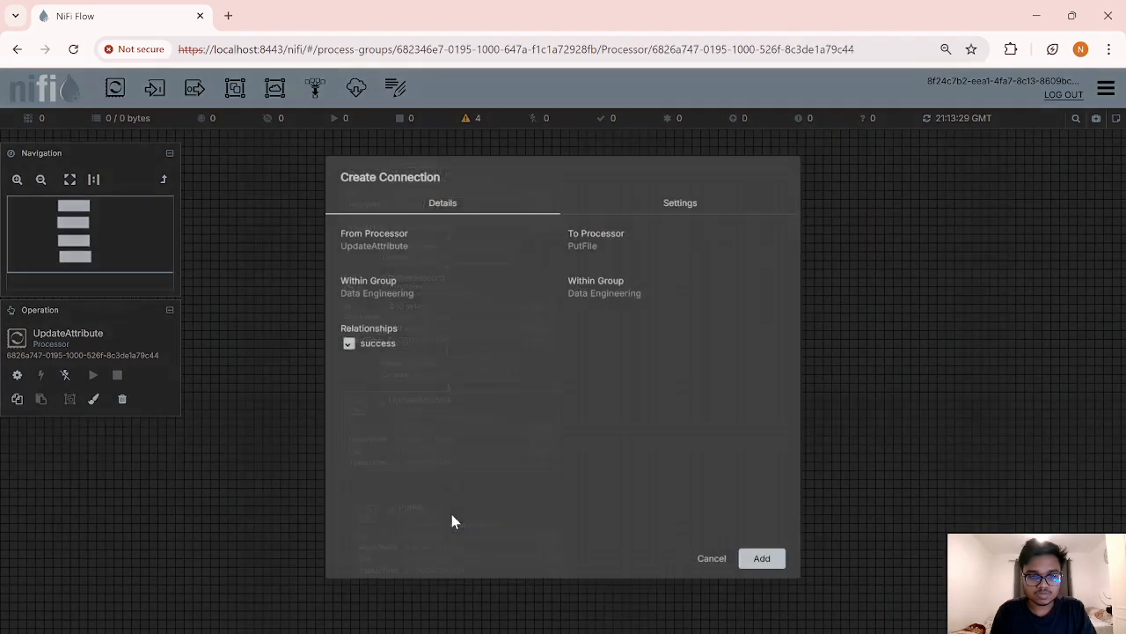
{"action": "left_click", "coordinate": [775, 560]}
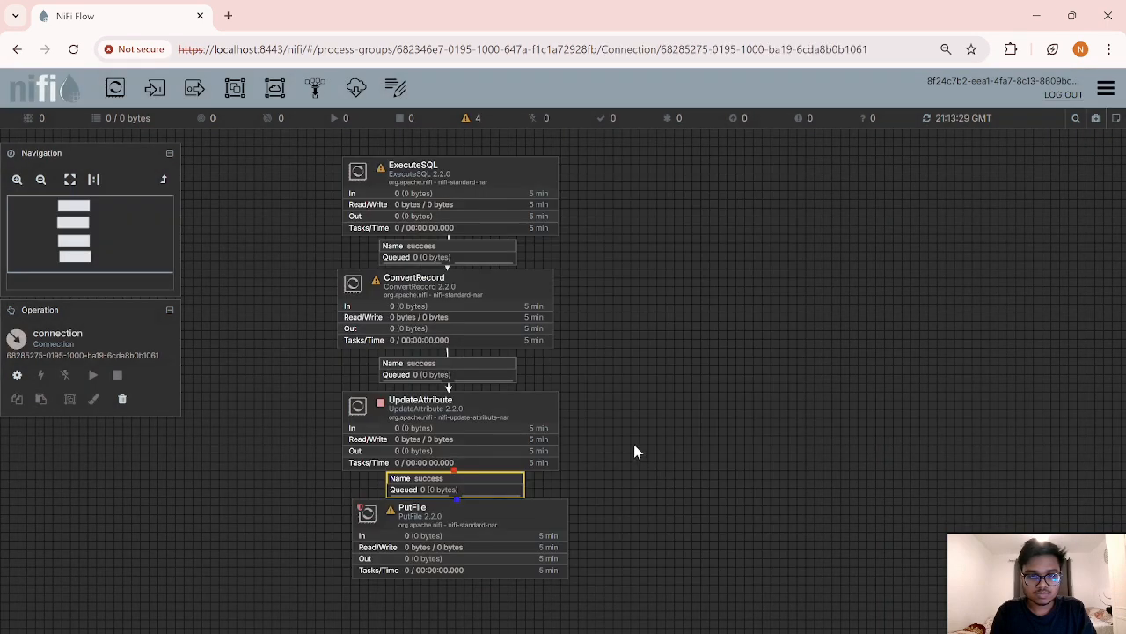
{"action": "left_click", "coordinate": [530, 202]}
{"action": "left_click_drag", "start_coordinate": [529, 196], "coordinate": [529, 188]}
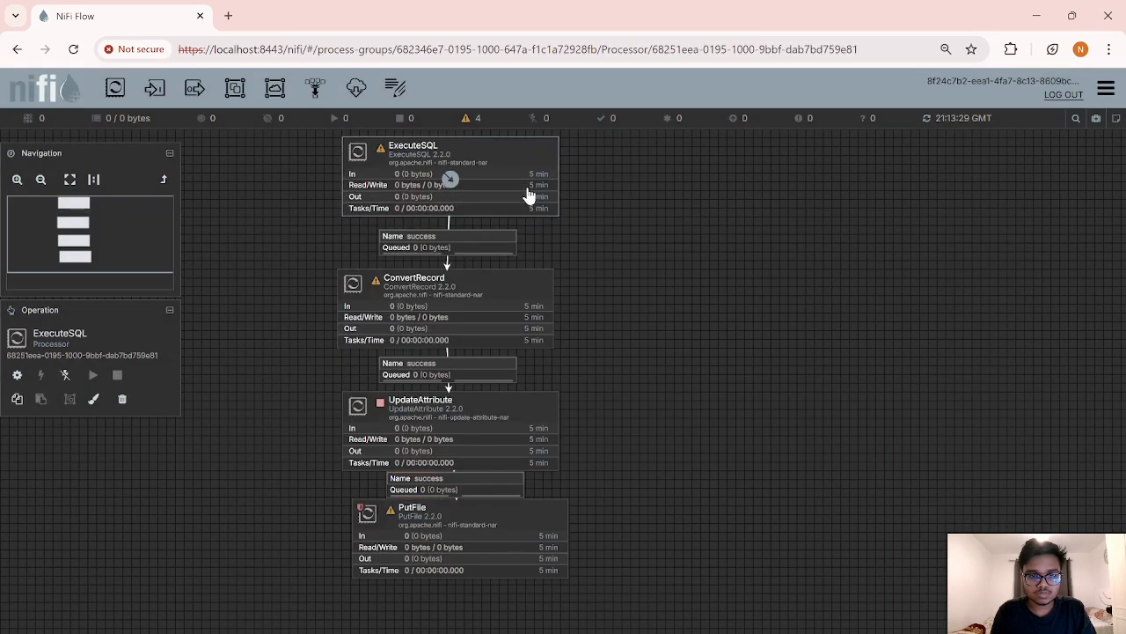
Step: Open the Data Engineering group's Controller Services and the invalid DBCPConnectionPool's actions menu
{"action": "right_click", "coordinate": [693, 401]}
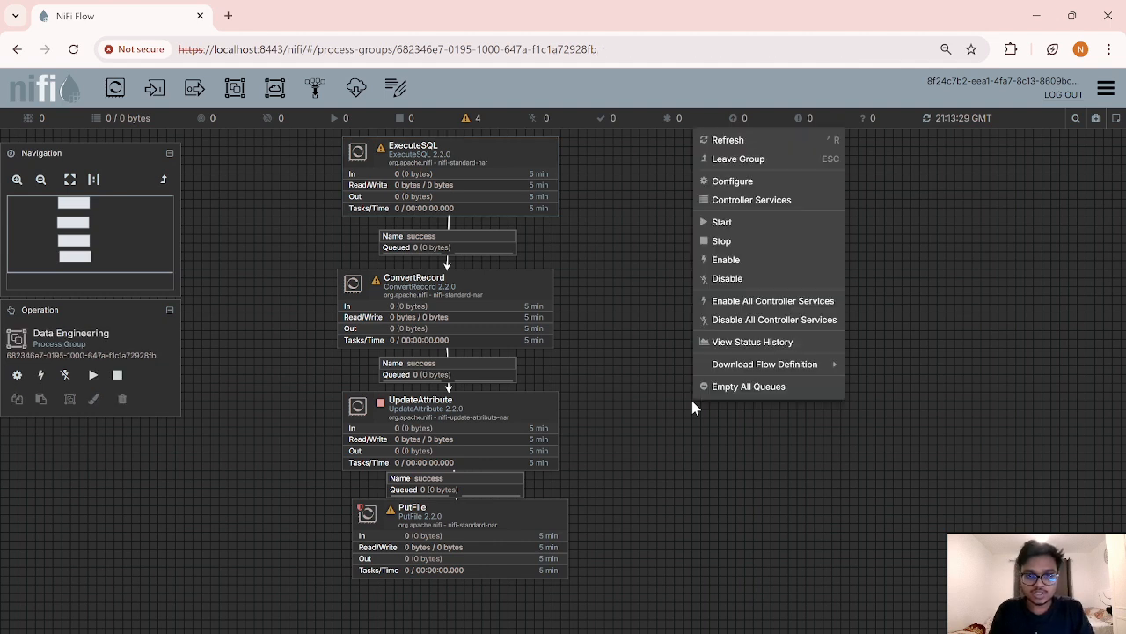
{"action": "left_click", "coordinate": [771, 201]}
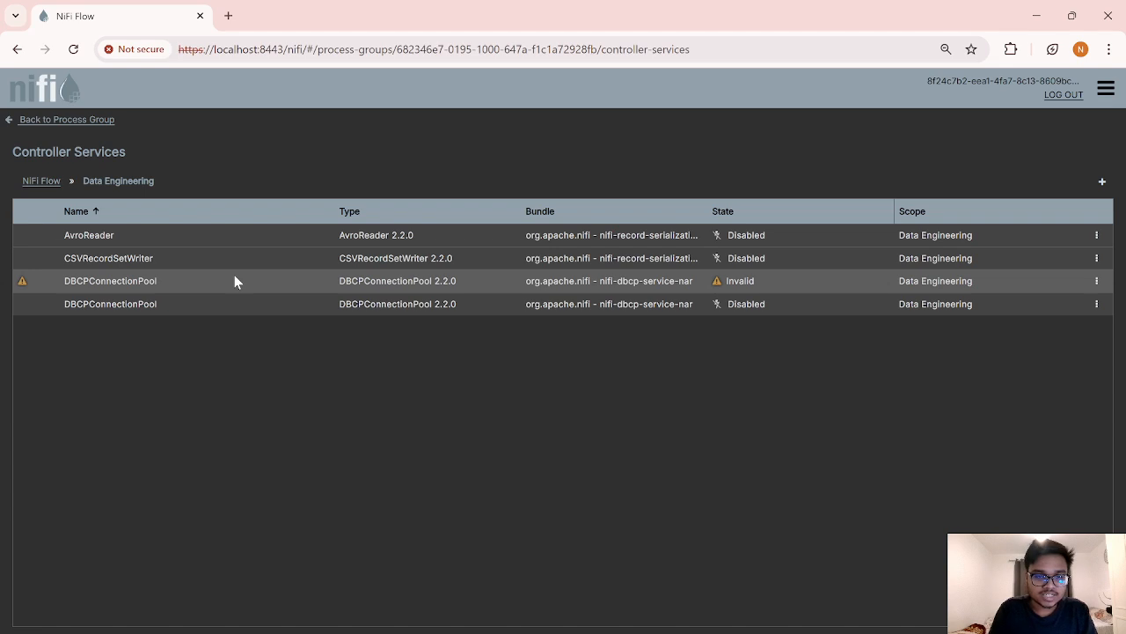
{"action": "left_click", "coordinate": [1097, 282]}
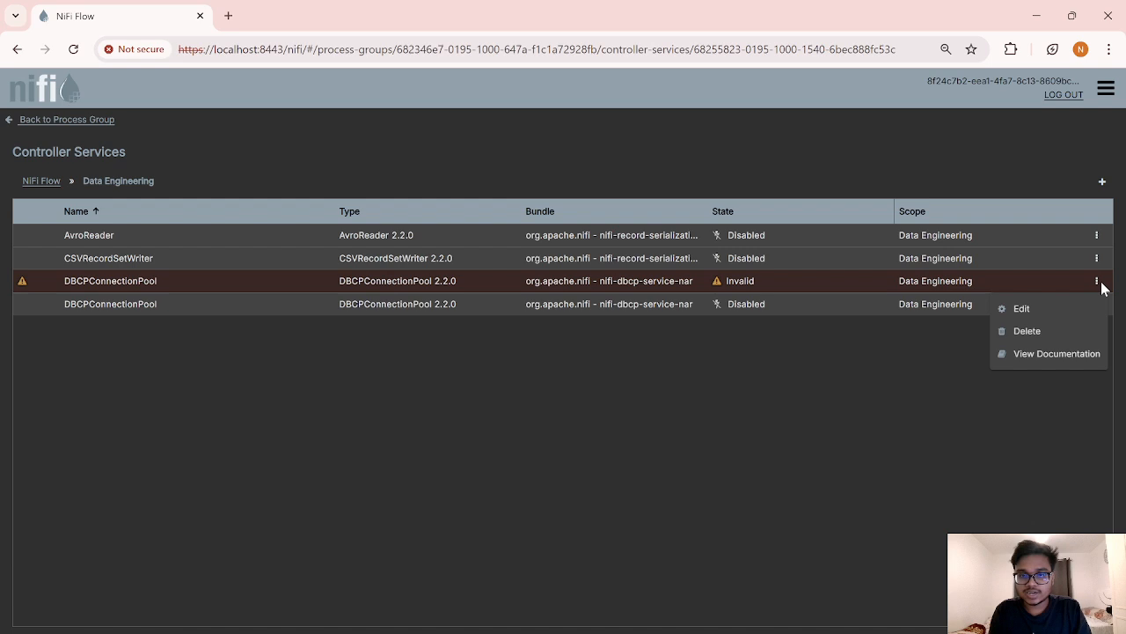
Step: Set the pool URL to jdbc:mysql://localhost:3306/data_engineering_db and driver class com.mysql.cj.jdbc.Driver
{"action": "left_click", "coordinate": [1048, 310]}
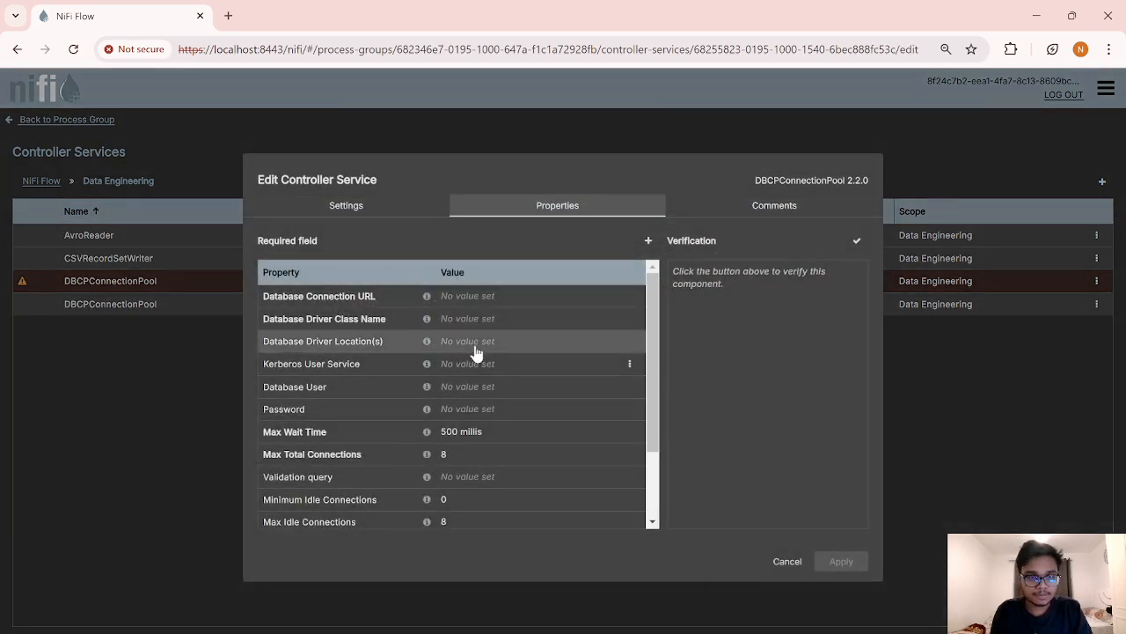
{"action": "left_click", "coordinate": [472, 302]}
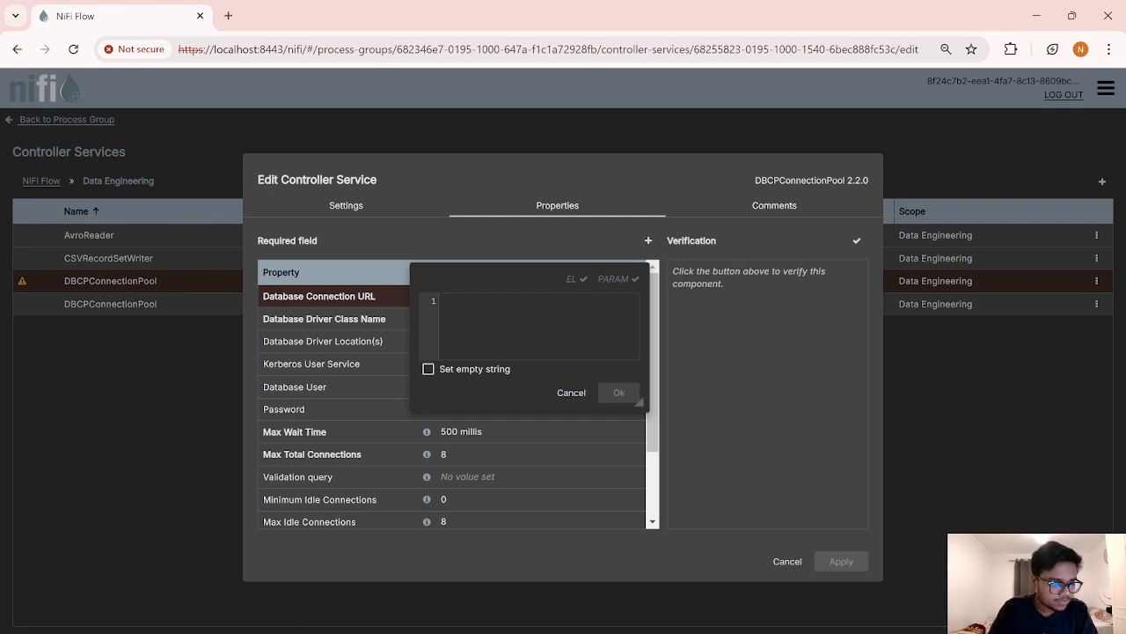
{"action": "type", "text": "jdbc"}
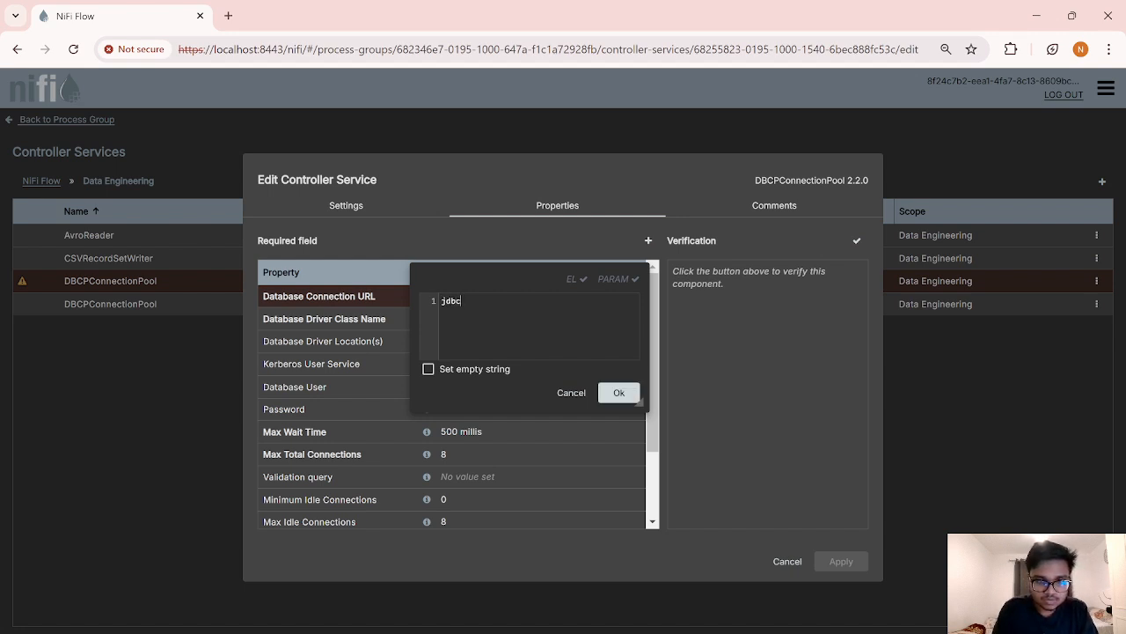
{"action": "type", "text": ":mysql"}
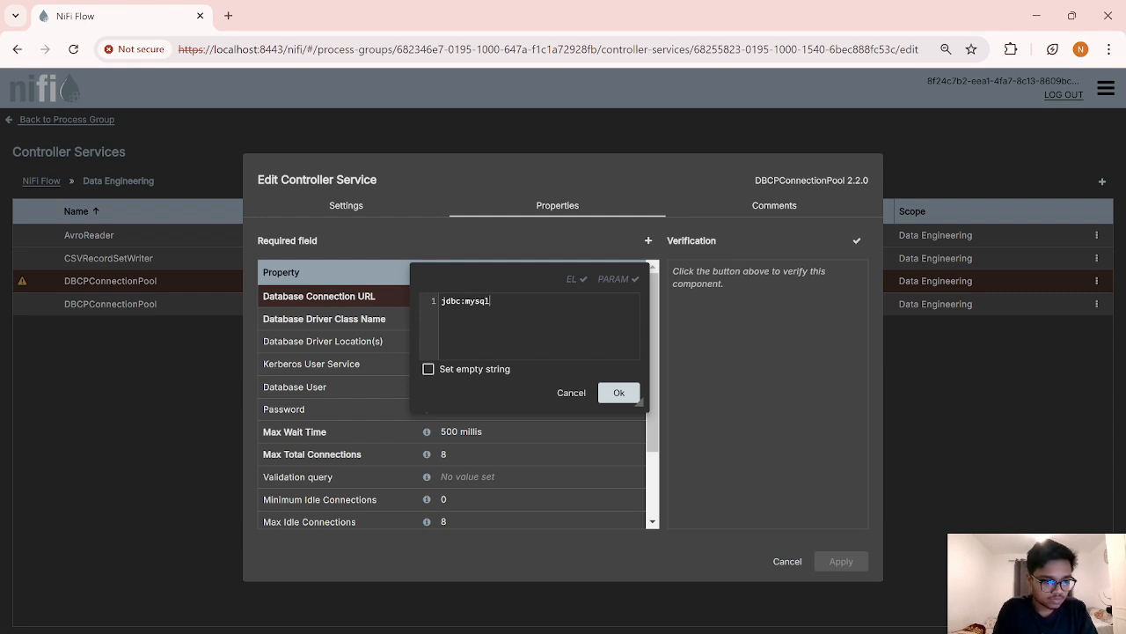
{"action": "type", "text": "://"}
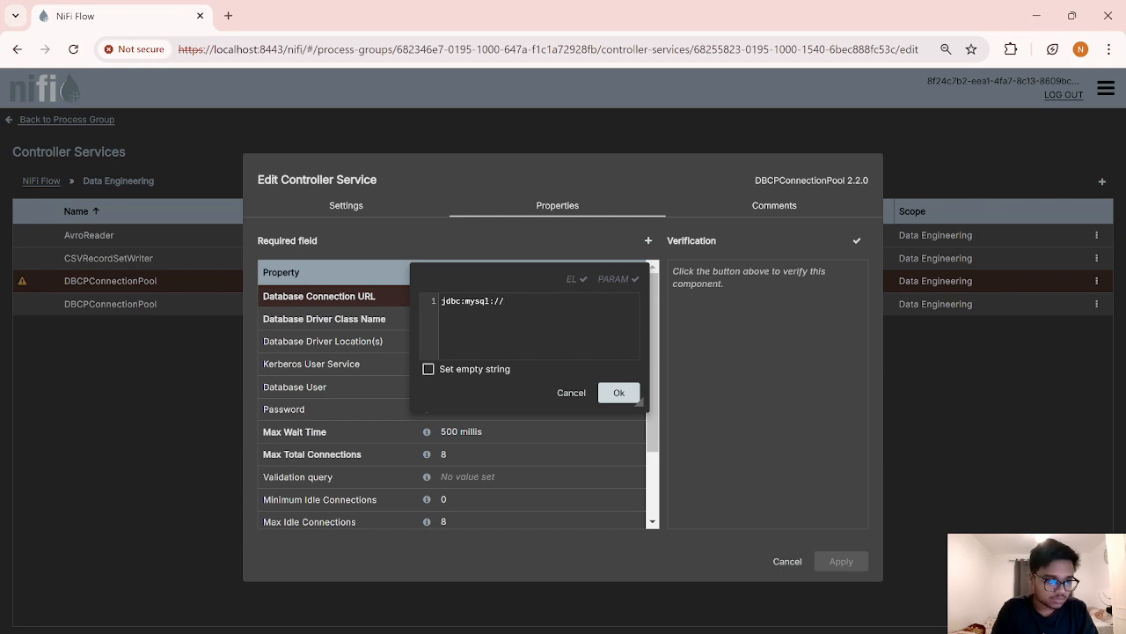
{"action": "type", "text": "local"}
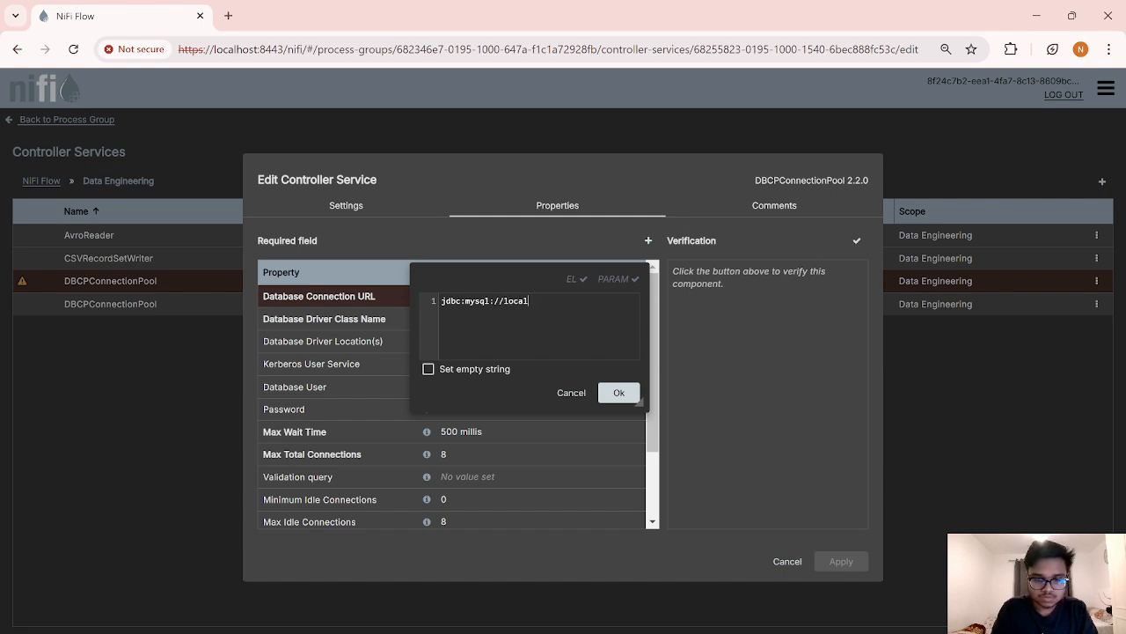
{"action": "type", "text": "host"}
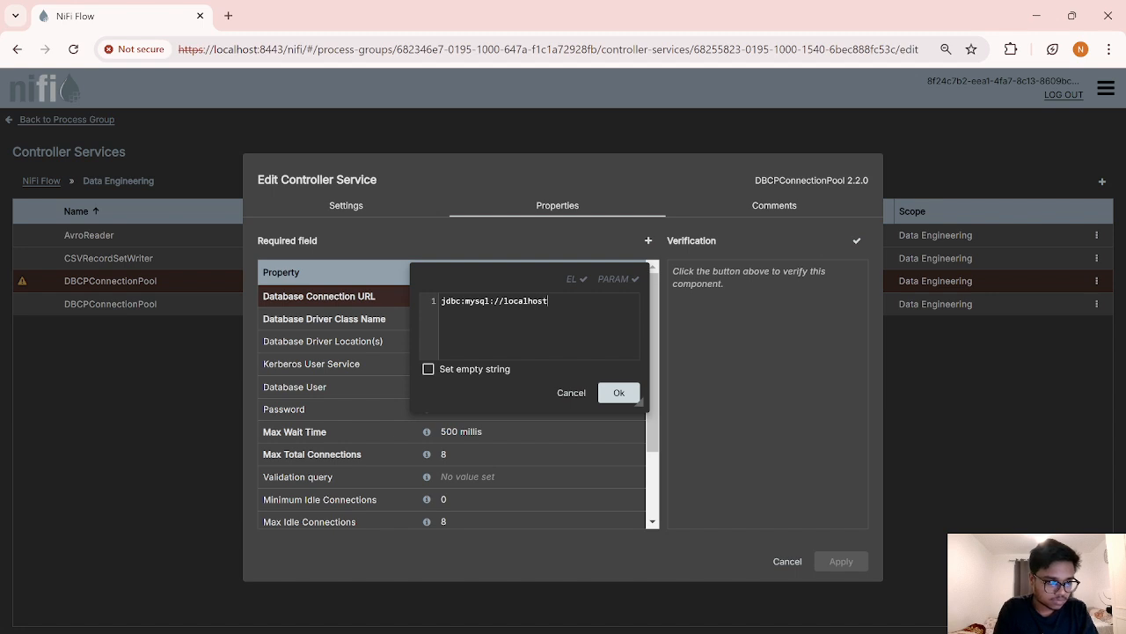
{"action": "type", "text": ":3306"}
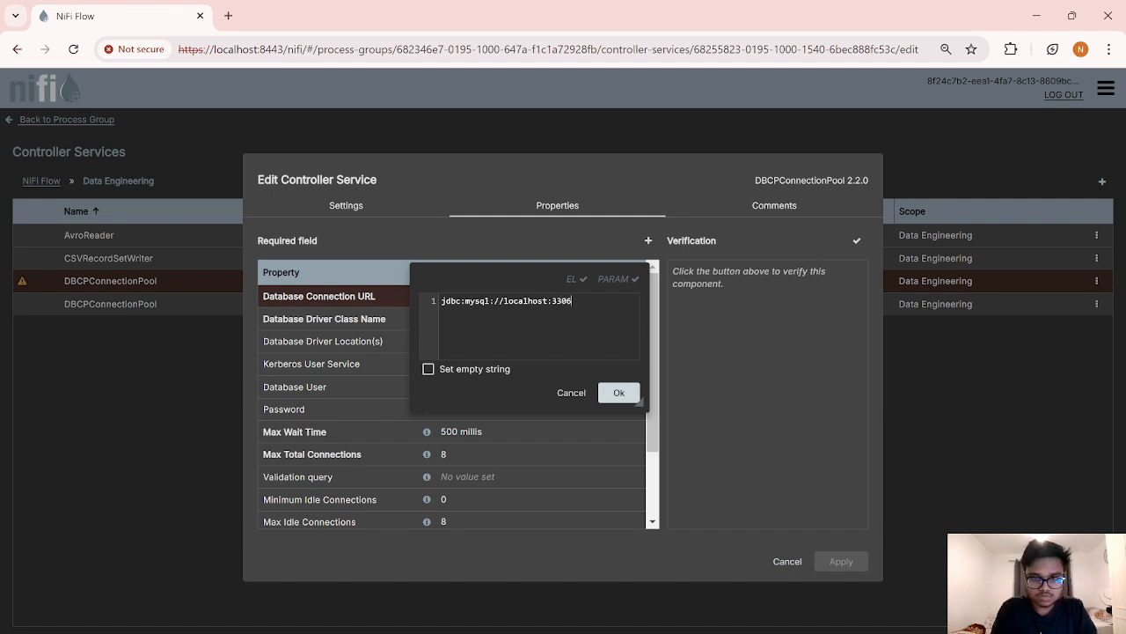
{"action": "type", "text": "/"}
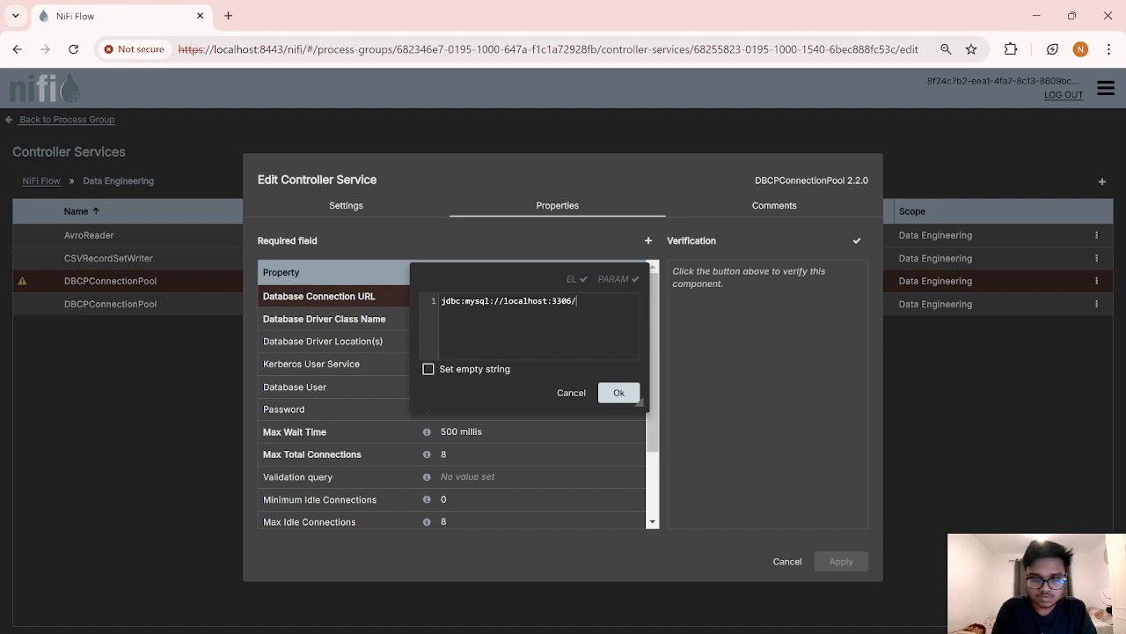
{"action": "type", "text": "data"}
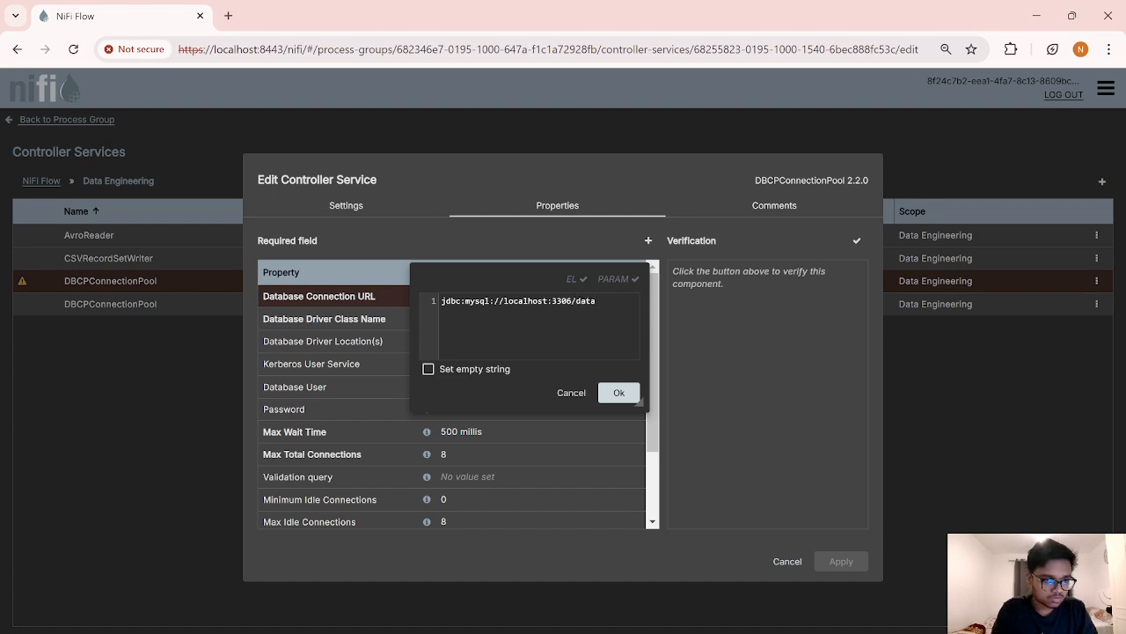
{"action": "type", "text": "_engi"}
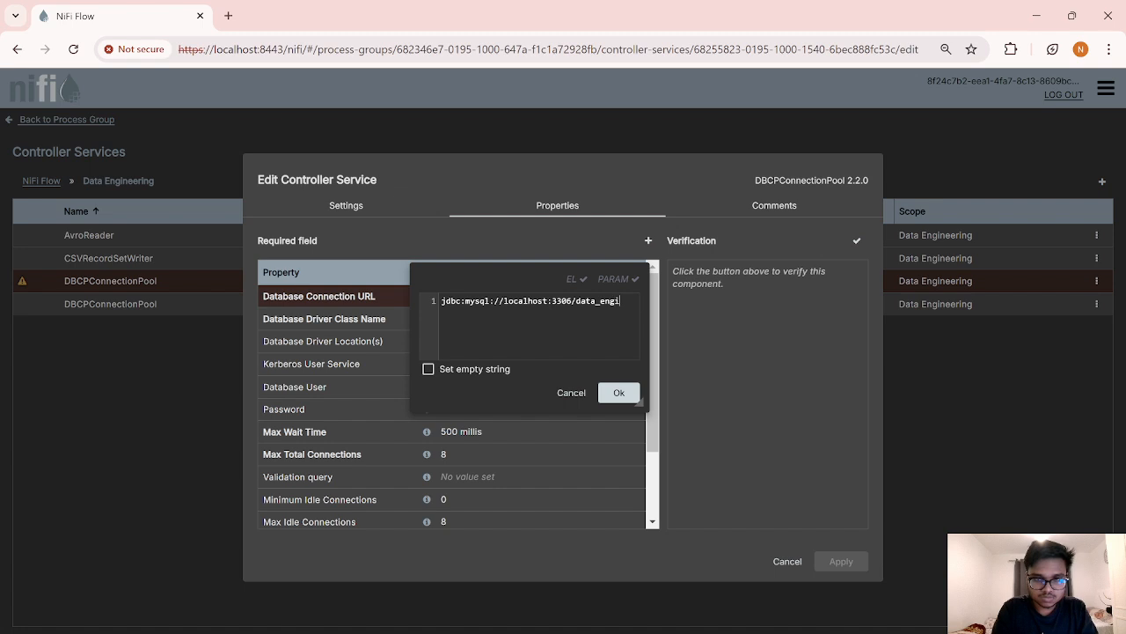
{"action": "type", "text": "neering"}
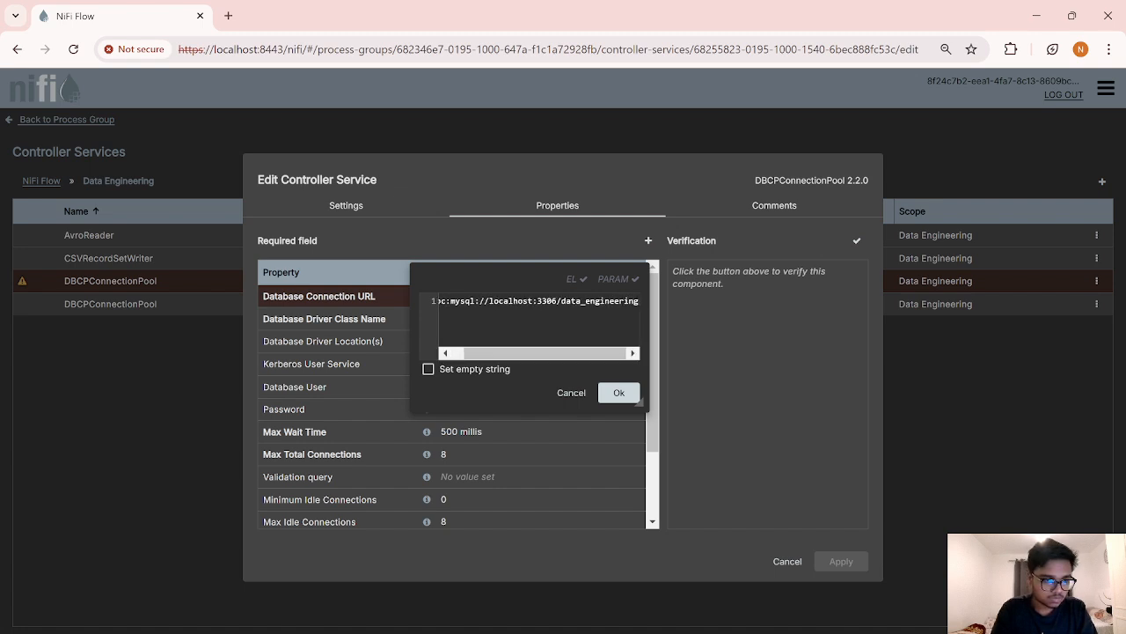
{"action": "type", "text": "_db"}
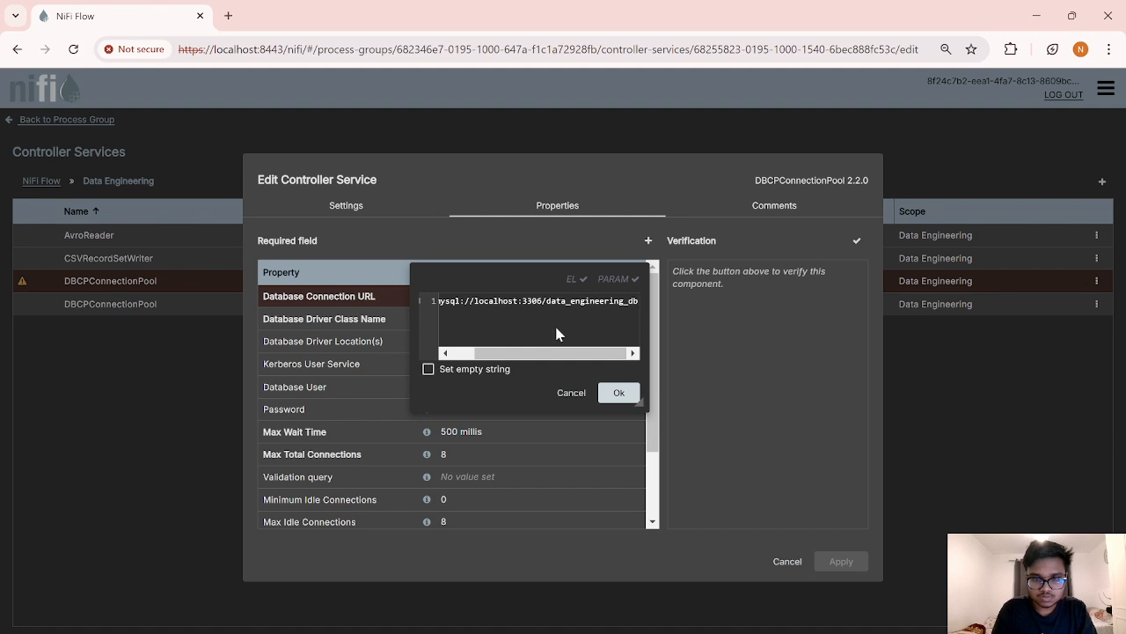
{"action": "left_click", "coordinate": [620, 394]}
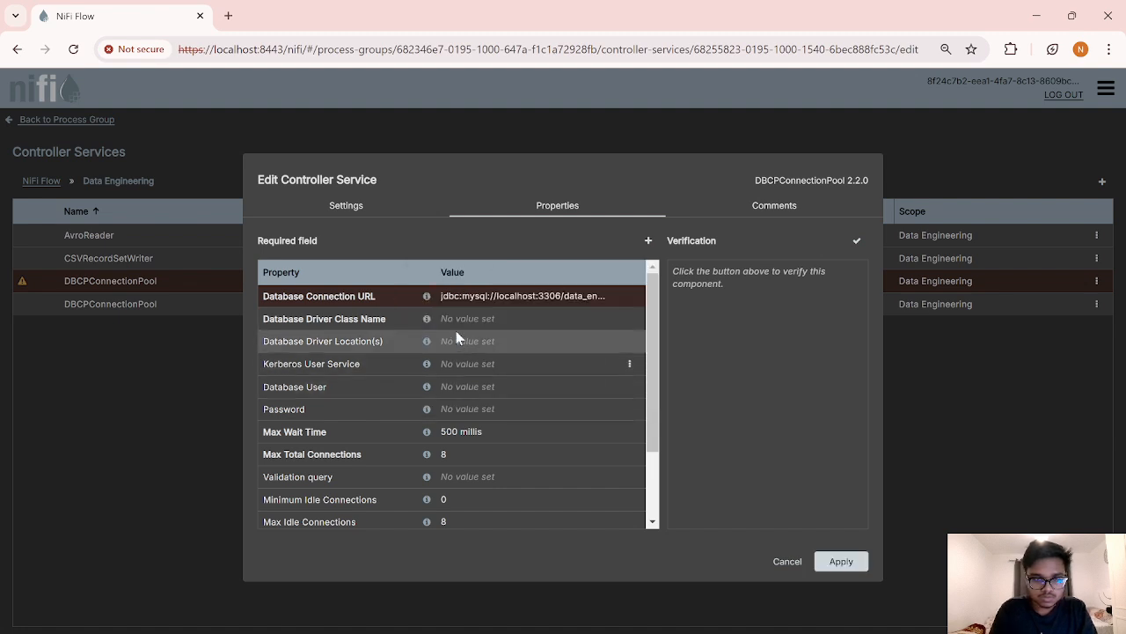
{"action": "left_click", "coordinate": [511, 326]}
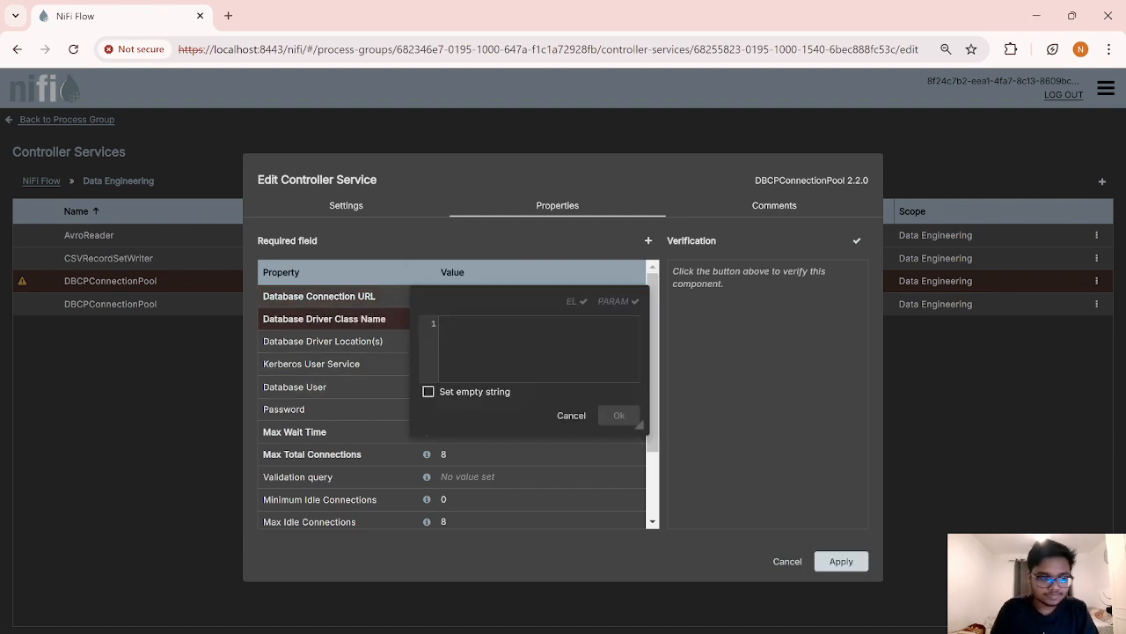
{"action": "type", "text": "com."}
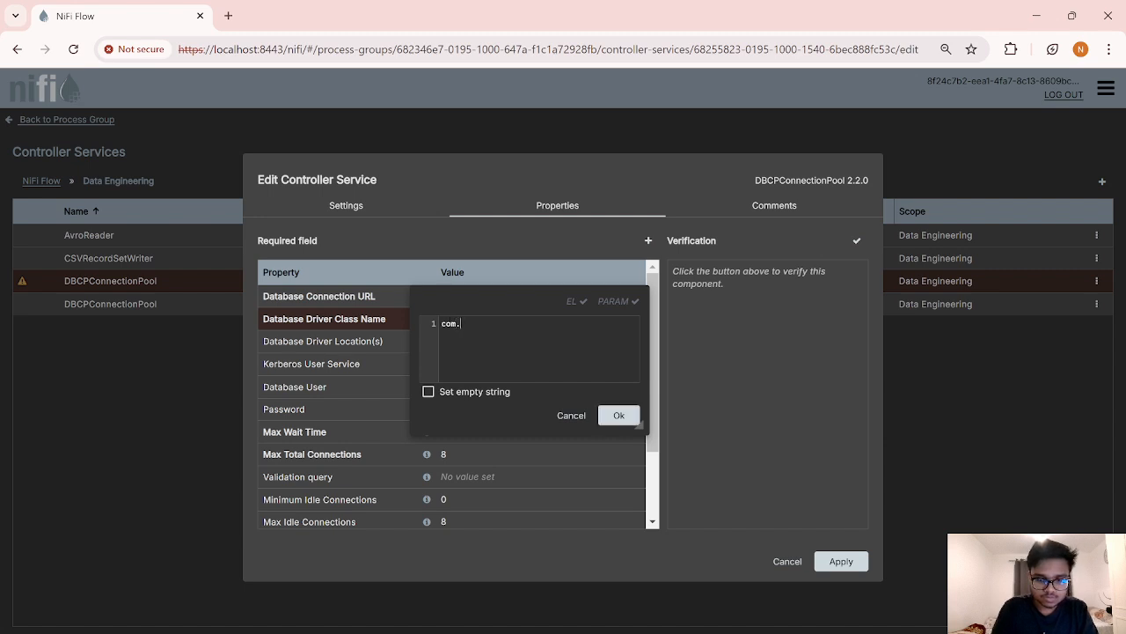
{"action": "type", "text": "mysql"}
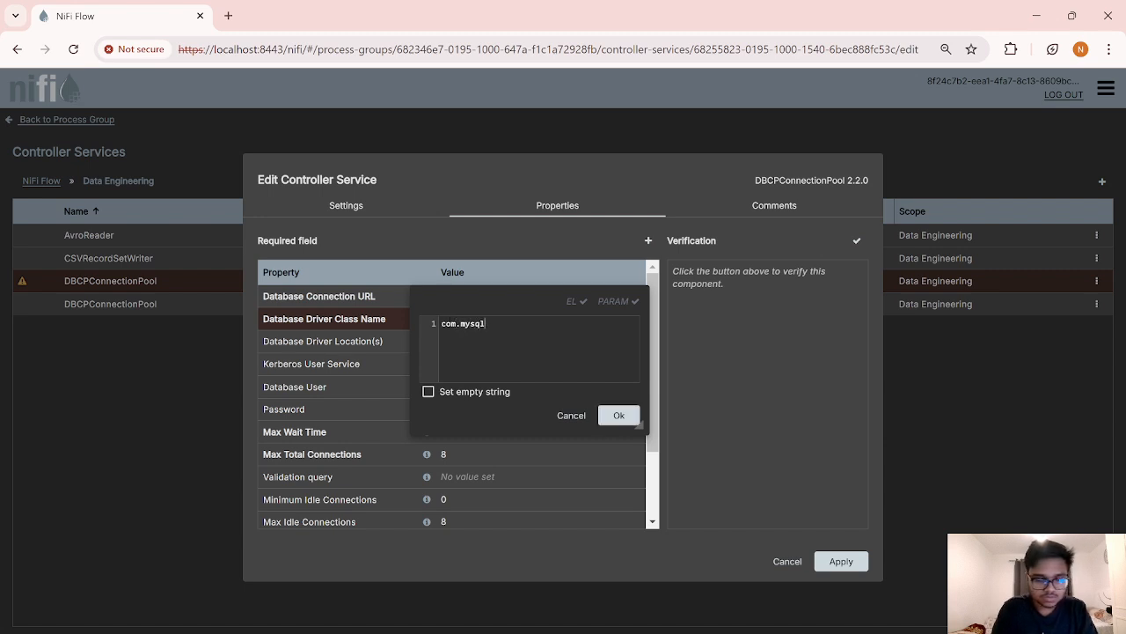
{"action": "type", "text": ".cj.jdbc.Driver"}
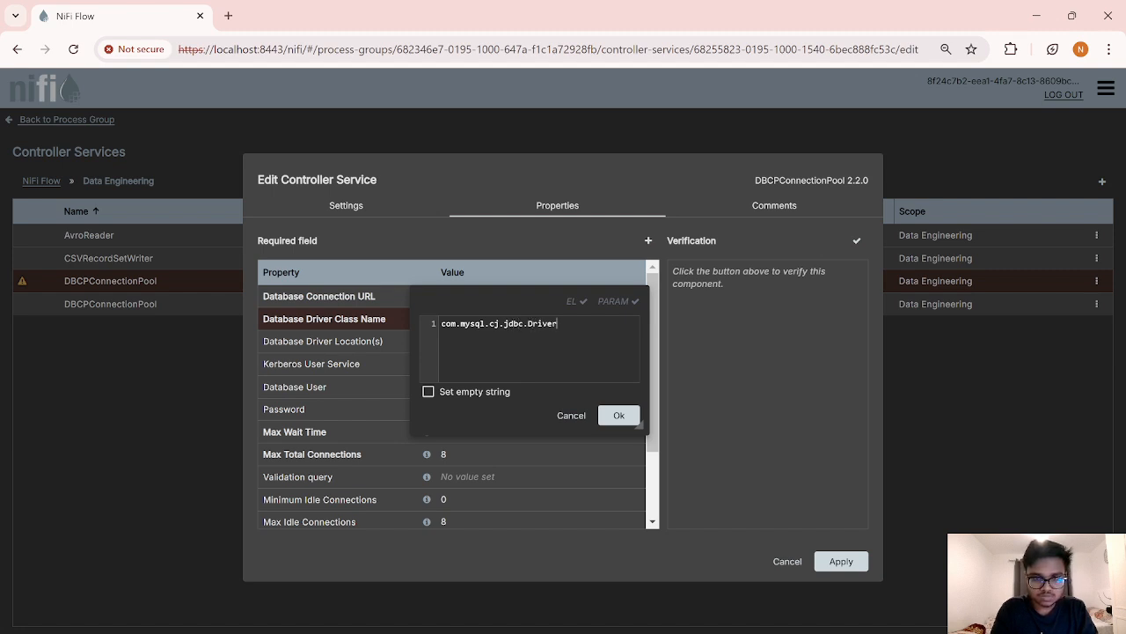
{"action": "left_click", "coordinate": [627, 415]}
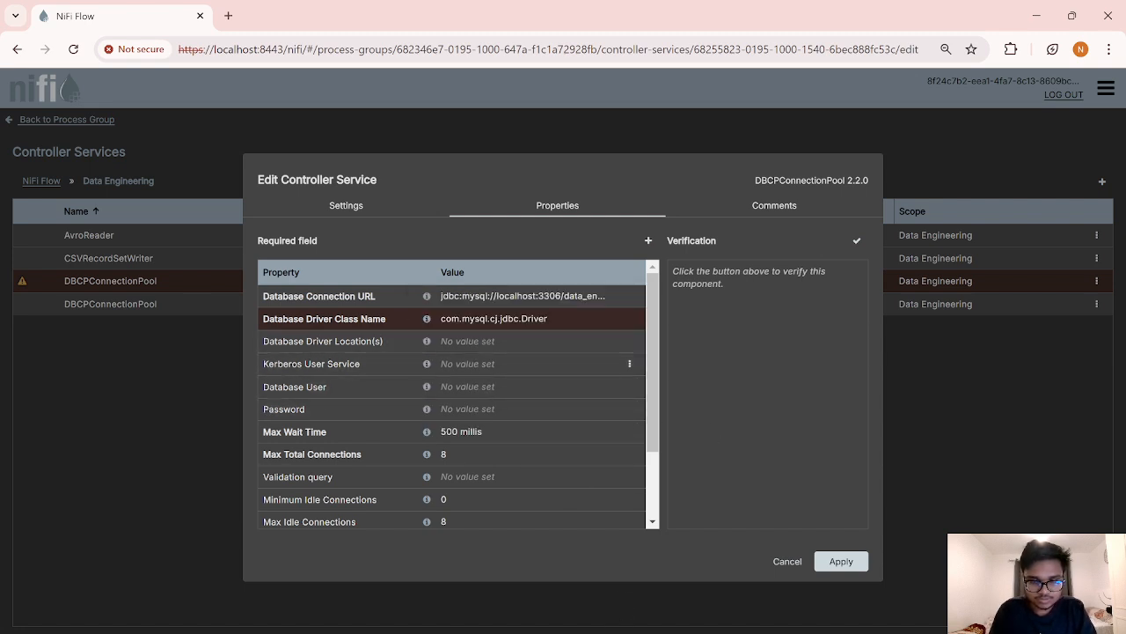
Step: Copy the mysql-connector-j-9.2.0 jar's path from the NiFi lib folder
{"action": "left_click", "coordinate": [522, 632]}
{"action": "left_click", "coordinate": [607, 597]}
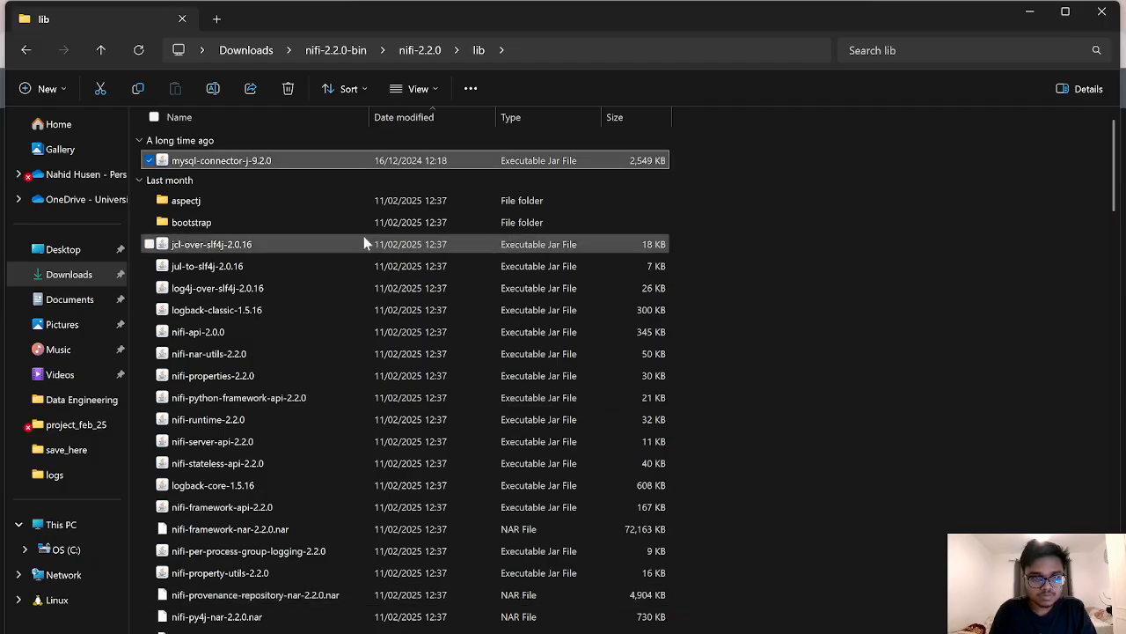
{"action": "right_click", "coordinate": [386, 160]}
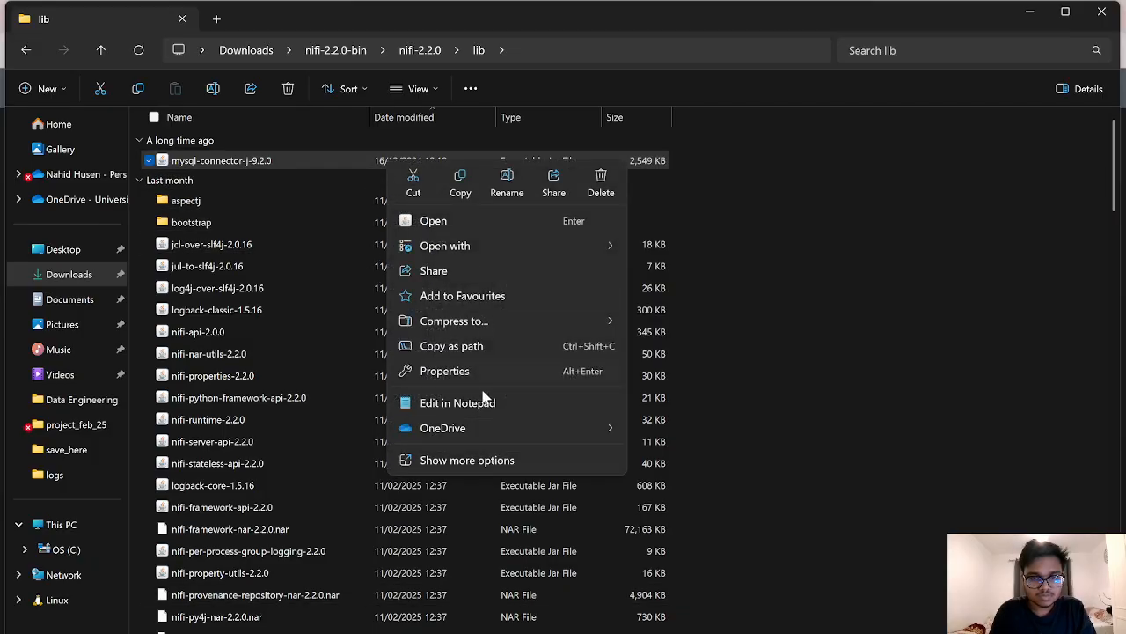
{"action": "left_click", "coordinate": [449, 349]}
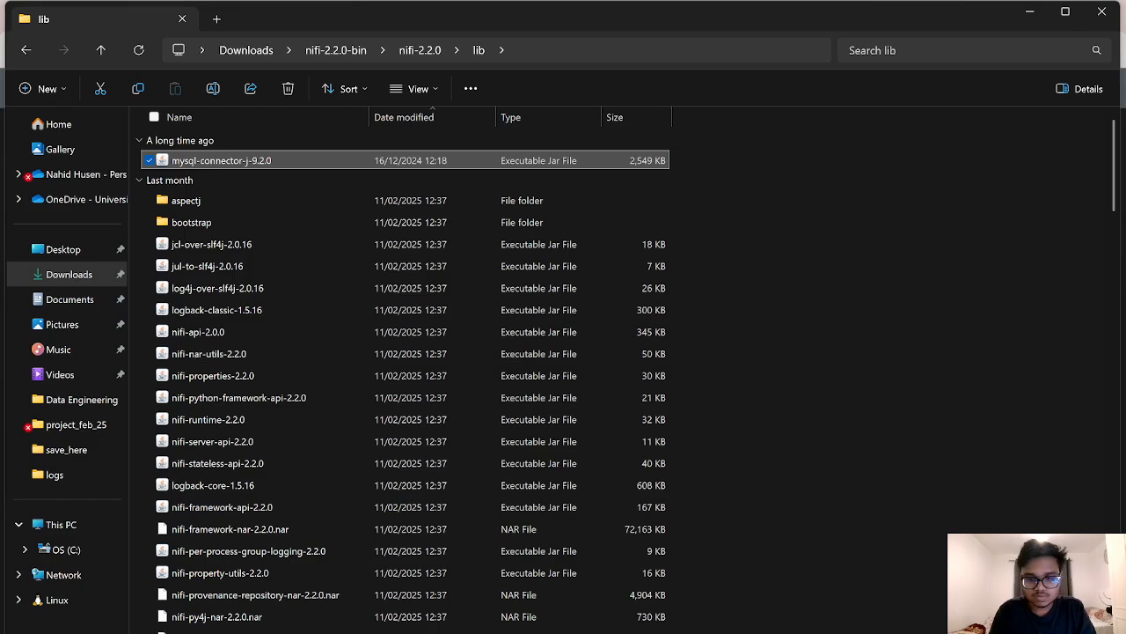
{"action": "key", "text": "alt+Tab"}
Step: Paste the connector jar path without quotes into Database Driver Location(s) and apply
{"action": "left_click", "coordinate": [475, 345]}
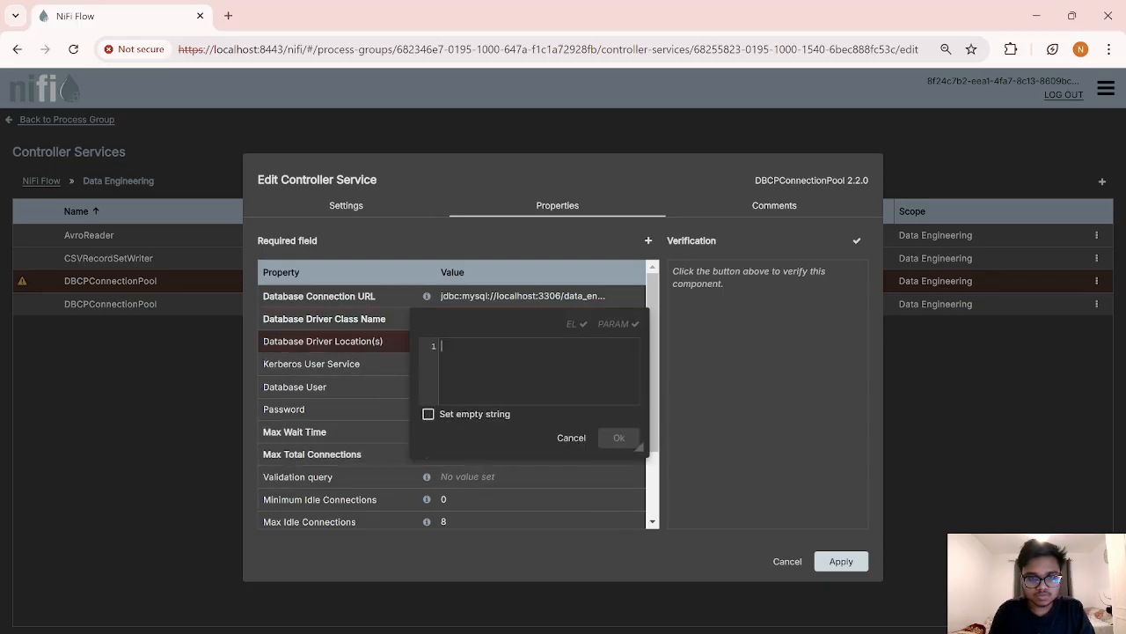
{"action": "key", "text": "ctrl+v"}
{"action": "key", "text": "BackSpace"}
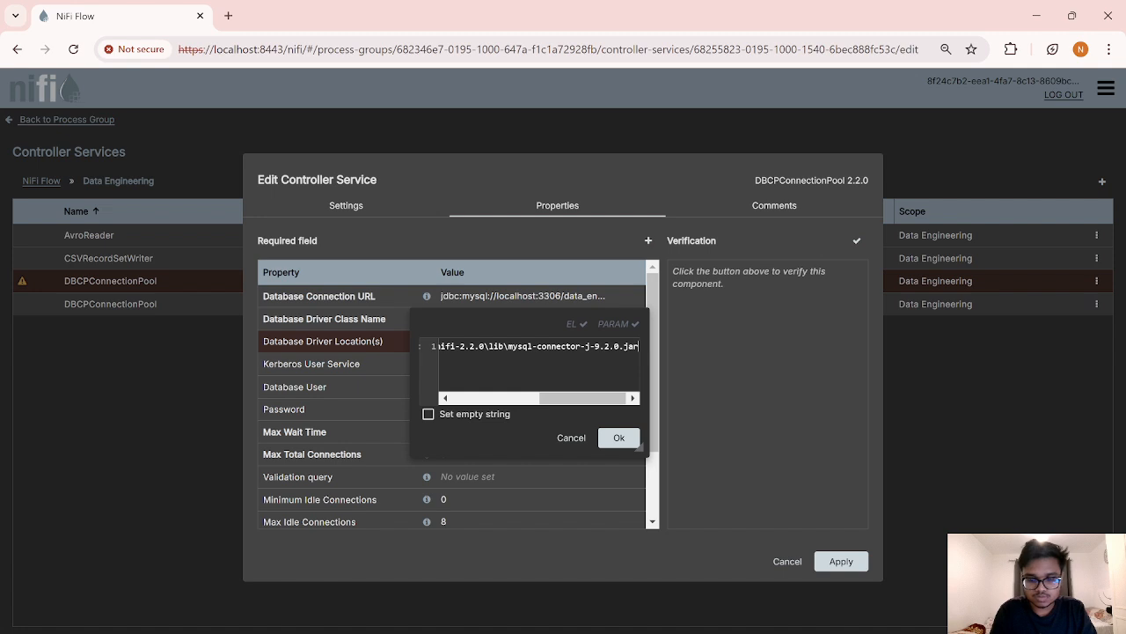
{"action": "key", "text": "Left"}
{"action": "key", "text": "Left"}
{"action": "key", "text": "Left"}
{"action": "key", "text": "Left"}
{"action": "key", "text": "Left"}
{"action": "key", "text": "Left"}
{"action": "key", "text": "Left"}
{"action": "key", "text": "Left"}
{"action": "key", "text": "Left"}
{"action": "key", "text": "Left"}
{"action": "key", "text": "Left"}
{"action": "key", "text": "Left"}
{"action": "key", "text": "Left"}
{"action": "key", "text": "Left"}
{"action": "key", "text": "Left"}
{"action": "key", "text": "Left"}
{"action": "key", "text": "Left"}
{"action": "key", "text": "Left"}
{"action": "key", "text": "Left"}
{"action": "key", "text": "Left"}
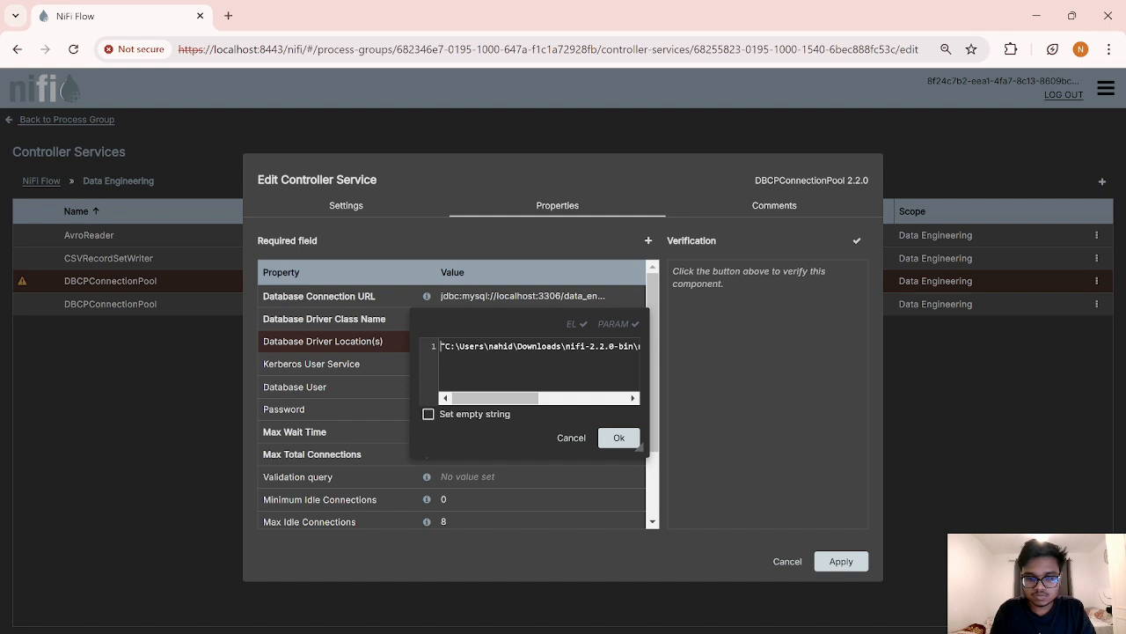
{"action": "key", "text": "BackSpace"}
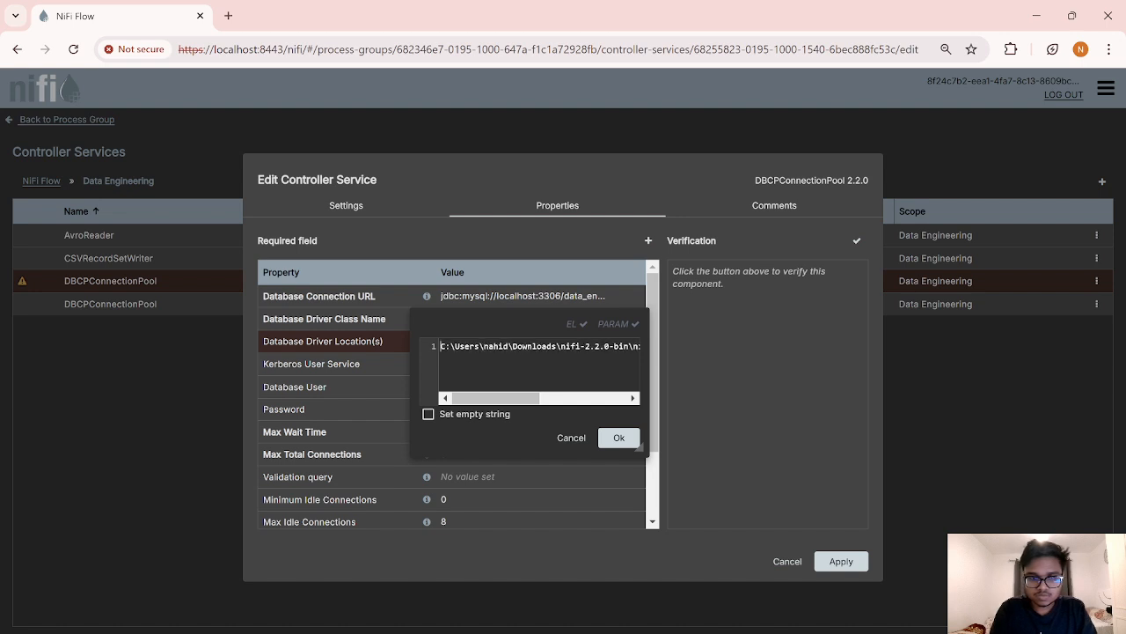
{"action": "left_click", "coordinate": [620, 439]}
{"action": "left_click", "coordinate": [838, 562]}
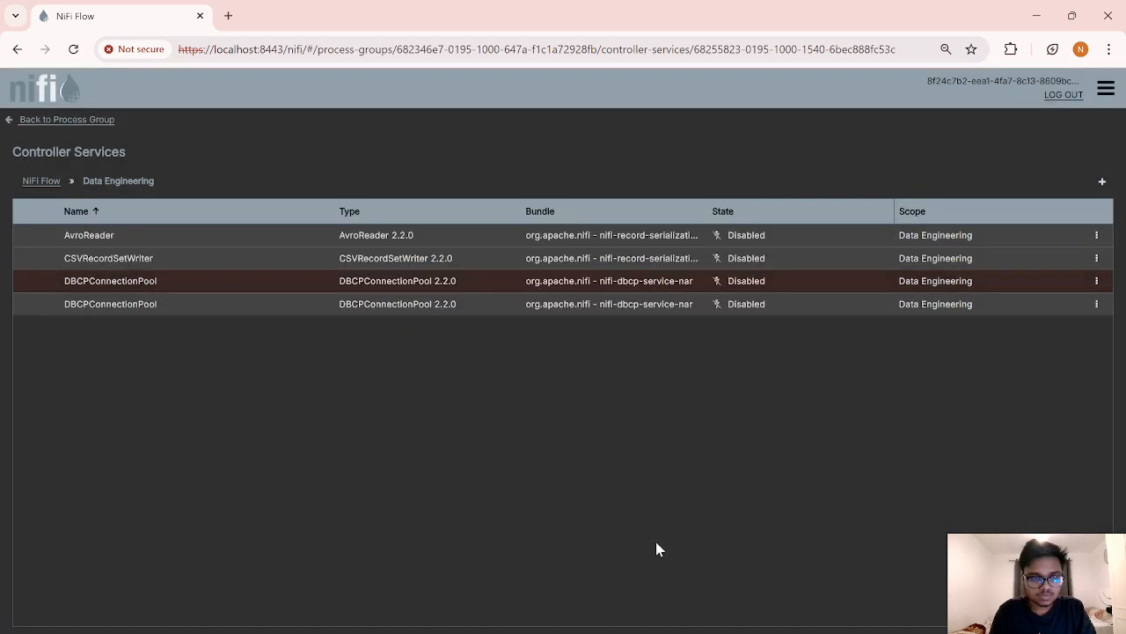
Step: Reopen the pool settings, set Database User to root and a password, and apply
{"action": "left_click", "coordinate": [1096, 281]}
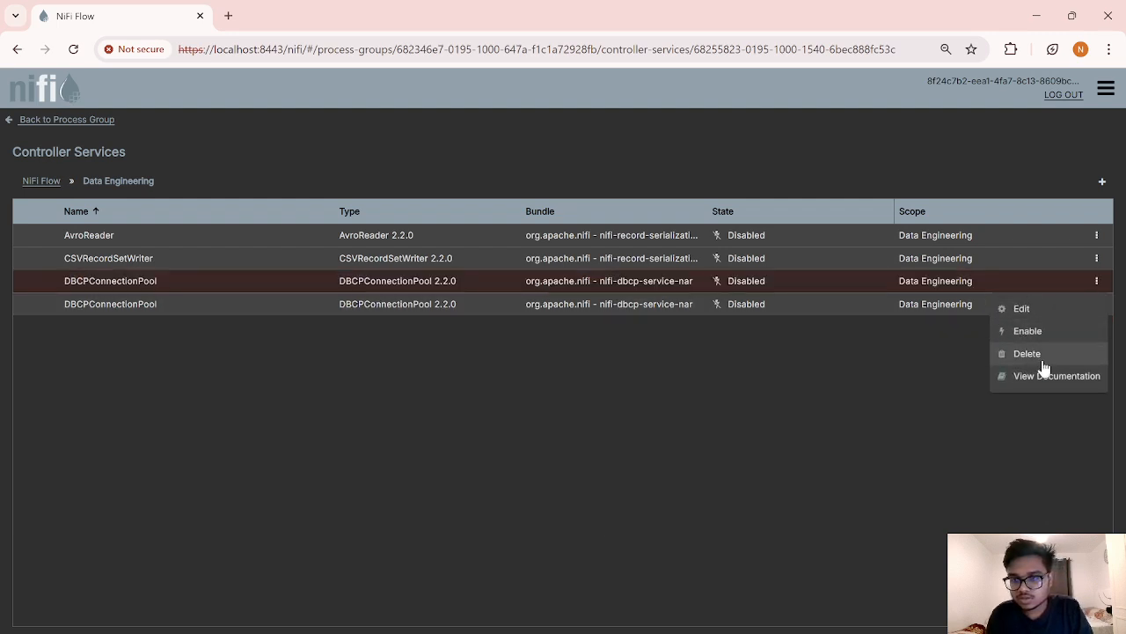
{"action": "left_click", "coordinate": [1022, 310]}
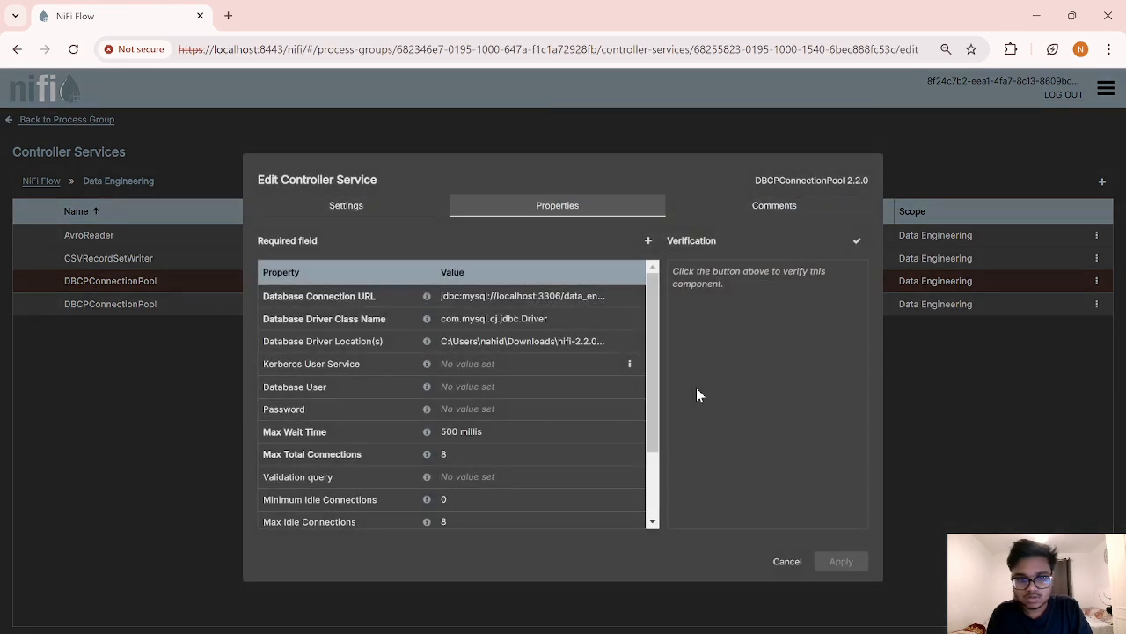
{"action": "scroll", "coordinate": [494, 427], "scroll_direction": "down", "scroll_amount": 1}
{"action": "scroll", "coordinate": [494, 421], "scroll_direction": "up", "scroll_amount": 1}
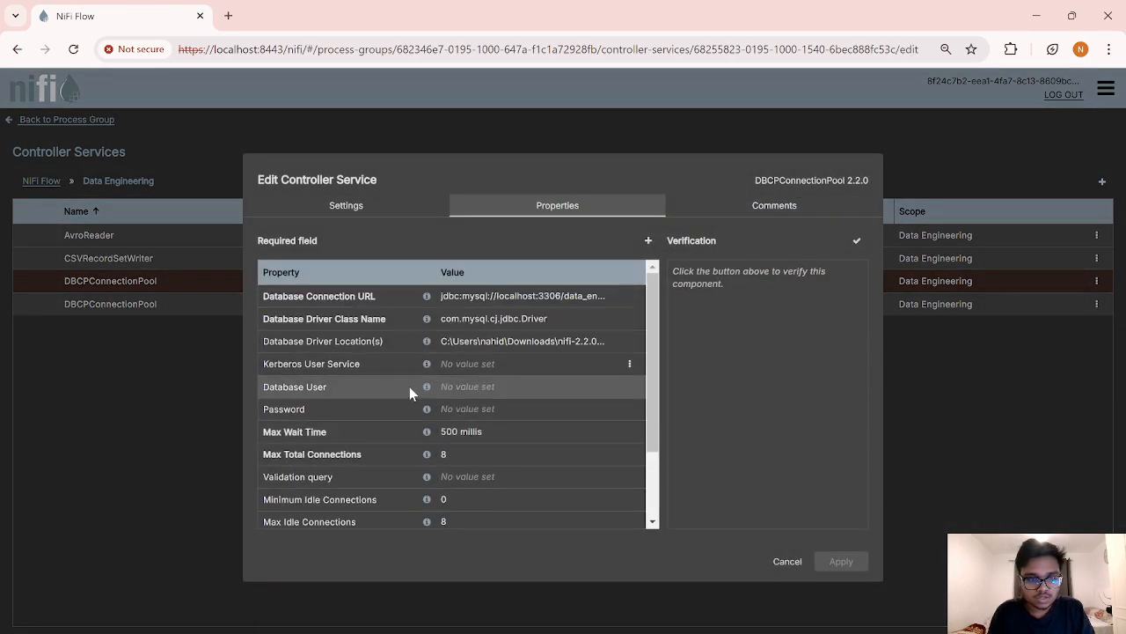
{"action": "left_click", "coordinate": [454, 396]}
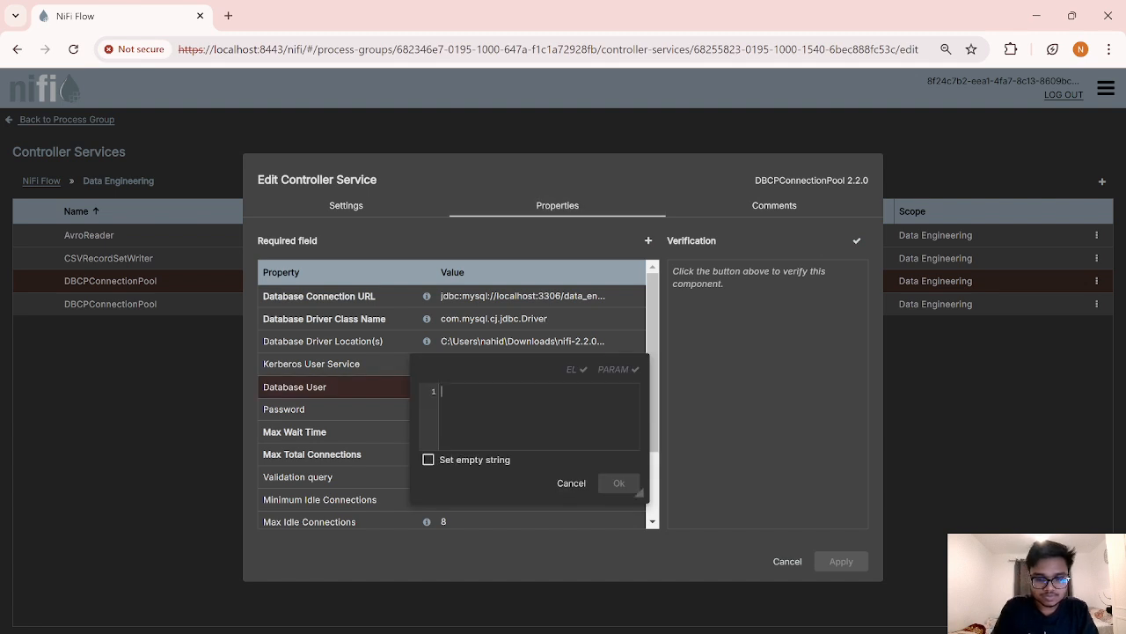
{"action": "type", "text": "root"}
{"action": "left_click", "coordinate": [620, 483]}
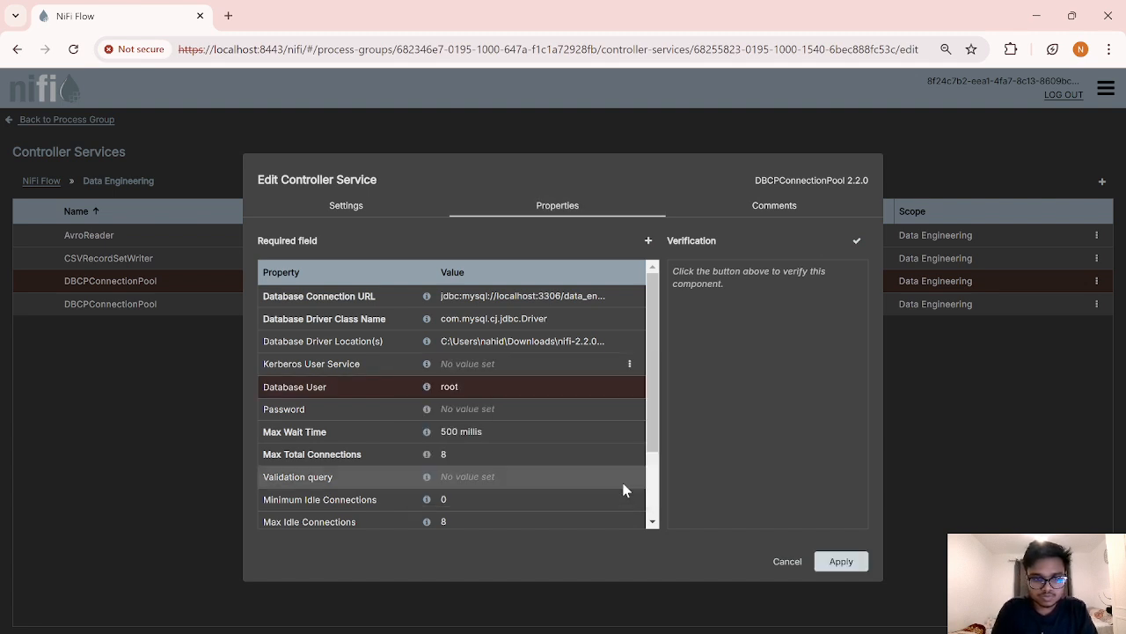
{"action": "left_click", "coordinate": [462, 407]}
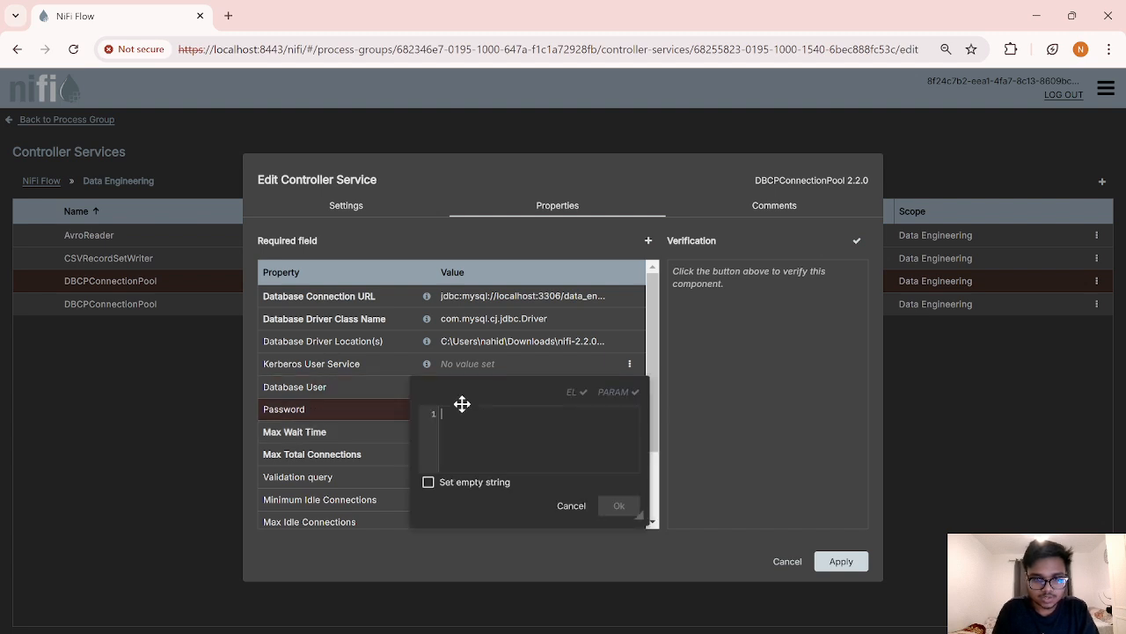
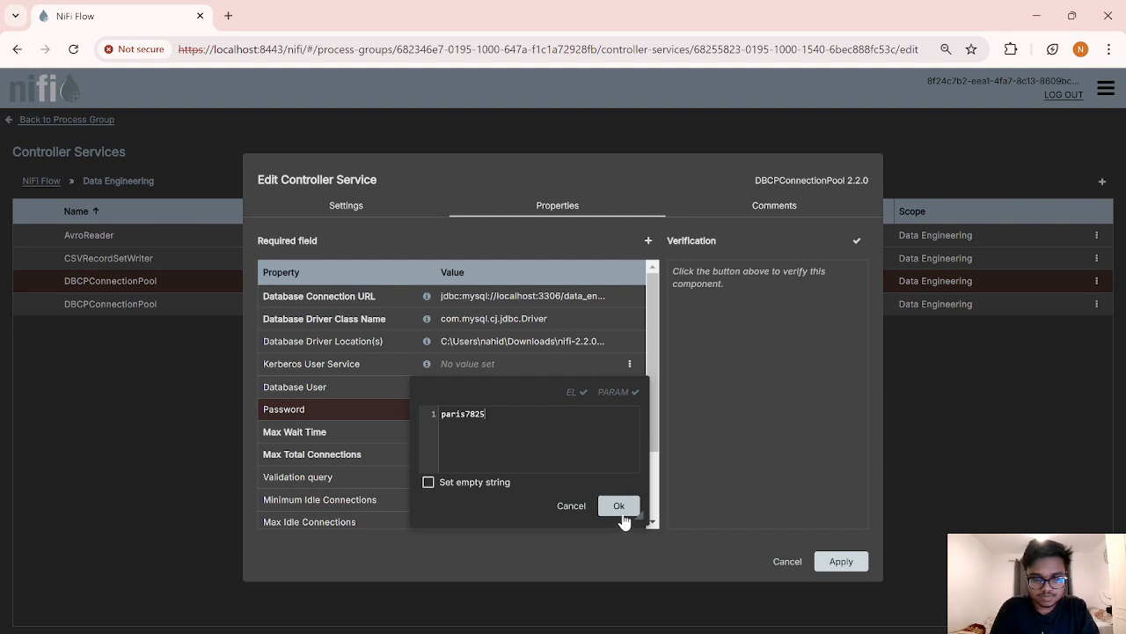
{"action": "left_click", "coordinate": [619, 506]}
{"action": "scroll", "coordinate": [571, 466], "scroll_direction": "down", "scroll_amount": 4}
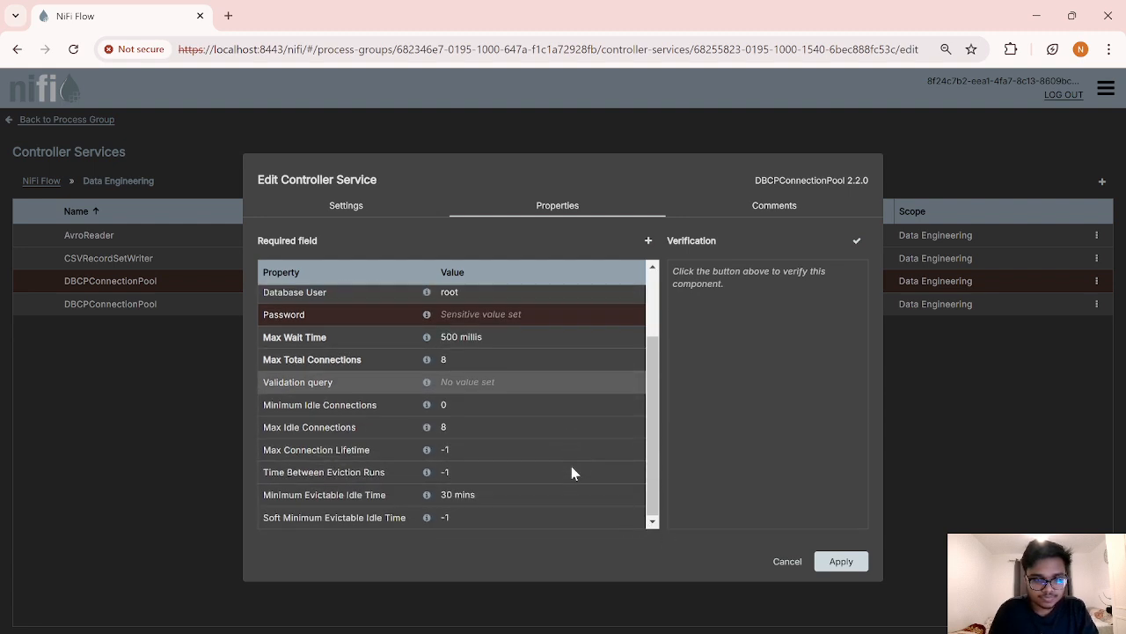
{"action": "left_click", "coordinate": [831, 559]}
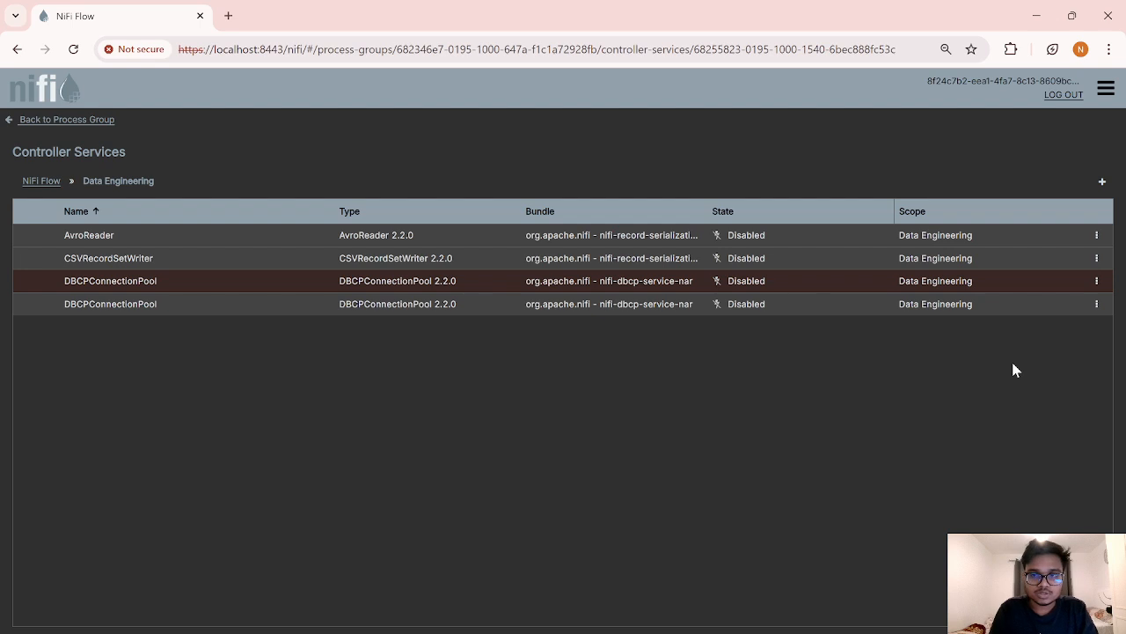
Step: Enable the AvroReader and CSVRecordSetWriter controller services
{"action": "left_click", "coordinate": [1096, 235]}
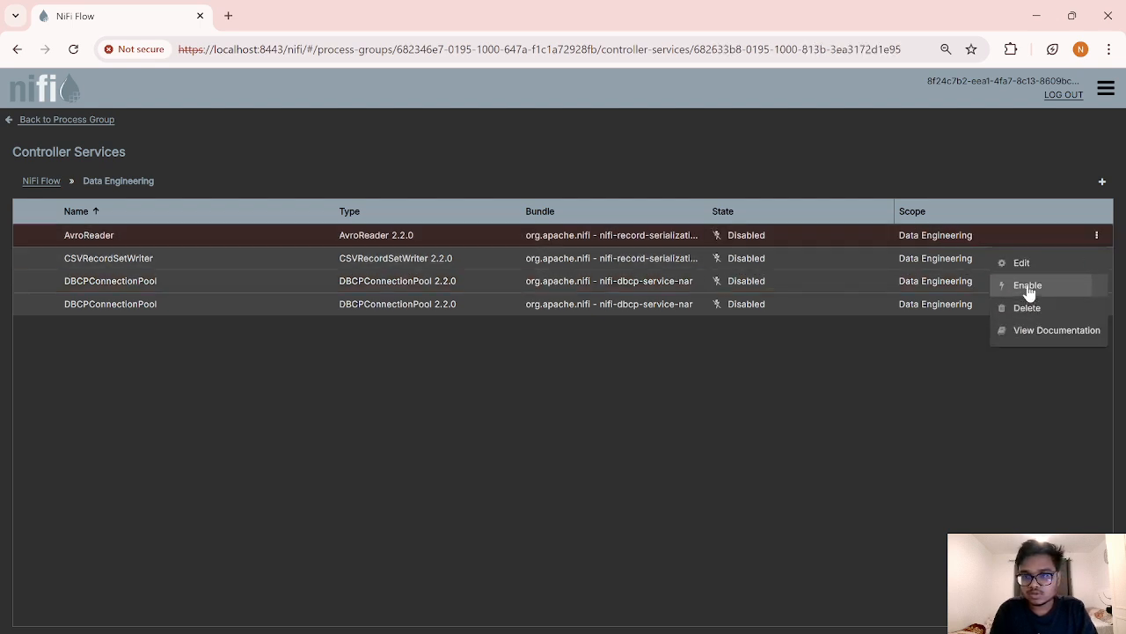
{"action": "left_click", "coordinate": [1027, 286]}
{"action": "left_click", "coordinate": [846, 515]}
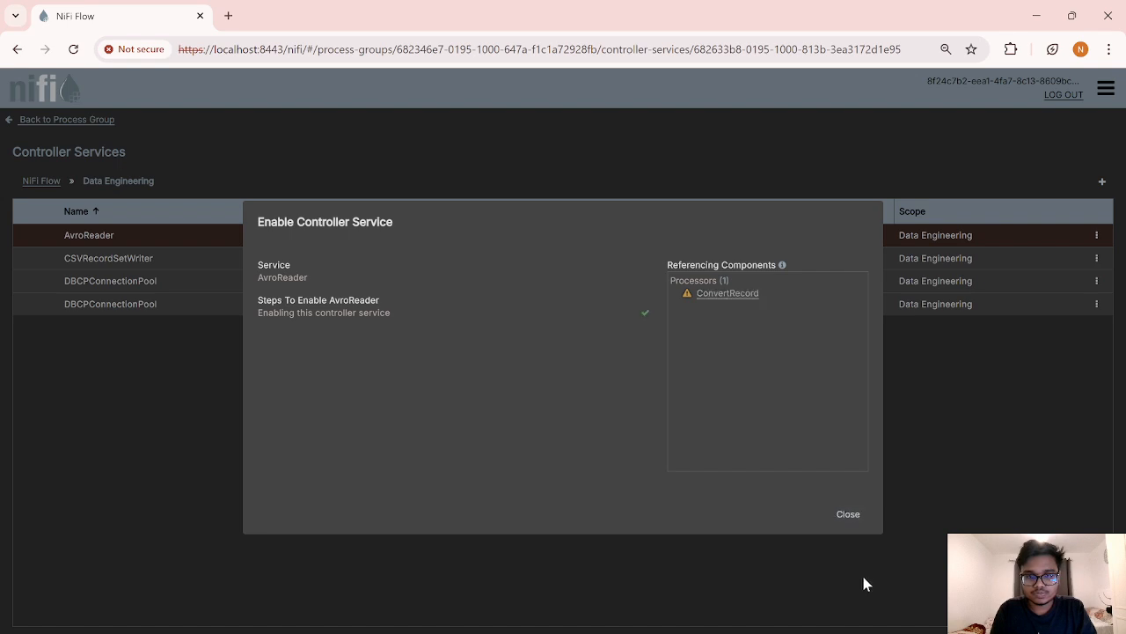
{"action": "left_click", "coordinate": [848, 515]}
{"action": "left_click", "coordinate": [1098, 259]}
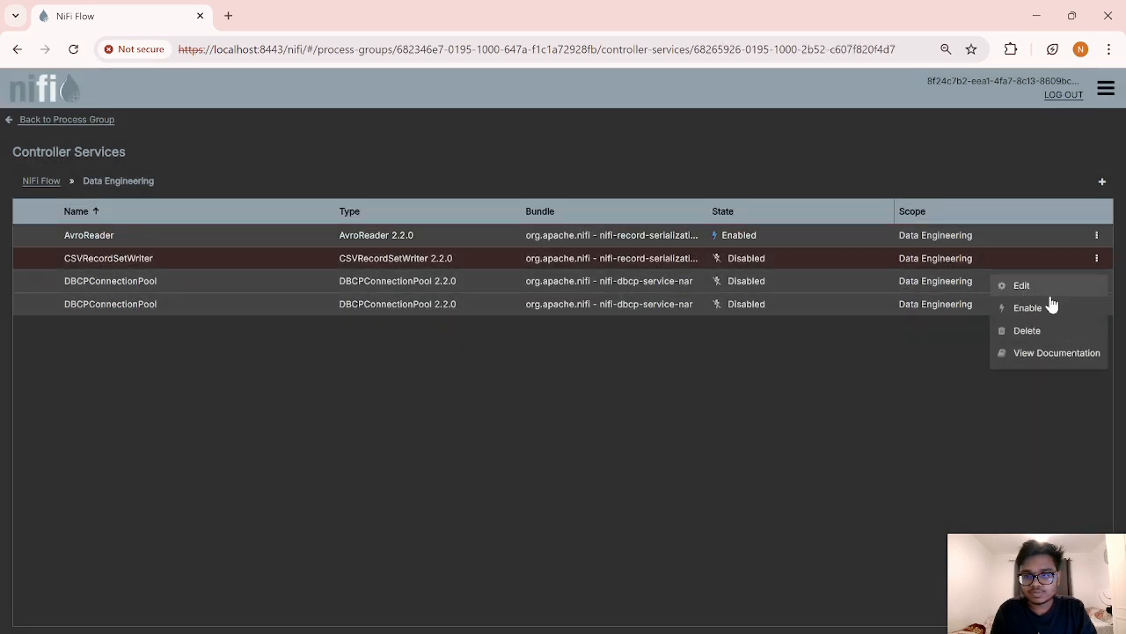
{"action": "left_click", "coordinate": [1045, 305]}
{"action": "left_click", "coordinate": [843, 514]}
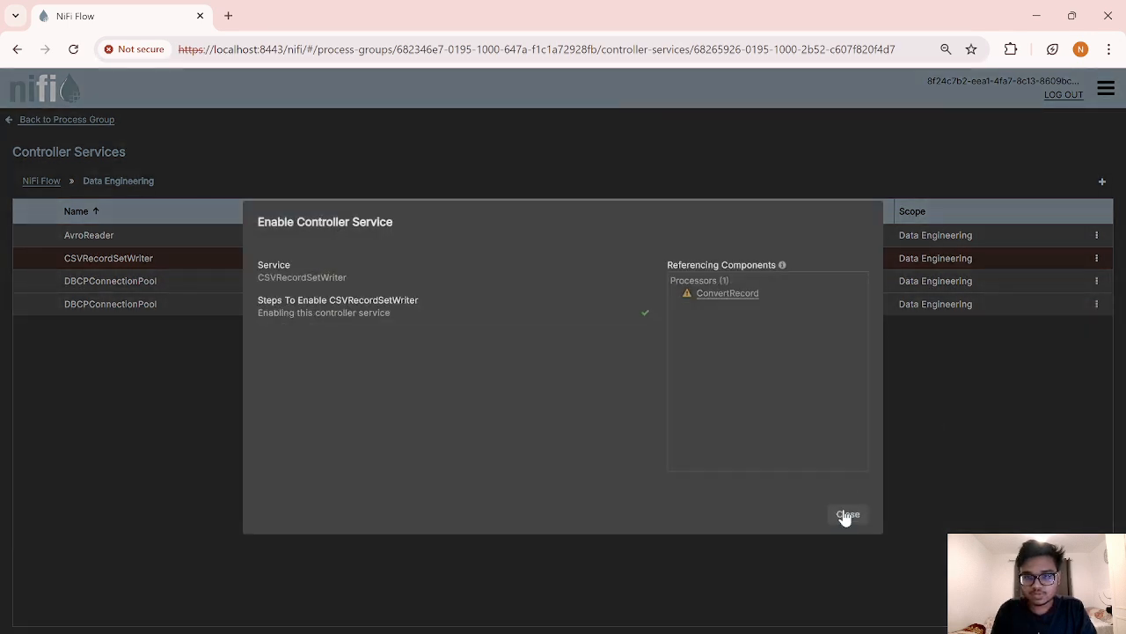
{"action": "left_click", "coordinate": [852, 519]}
Step: Enable both DBCPConnectionPool services and return to the Data Engineering canvas
{"action": "left_click", "coordinate": [1098, 281]}
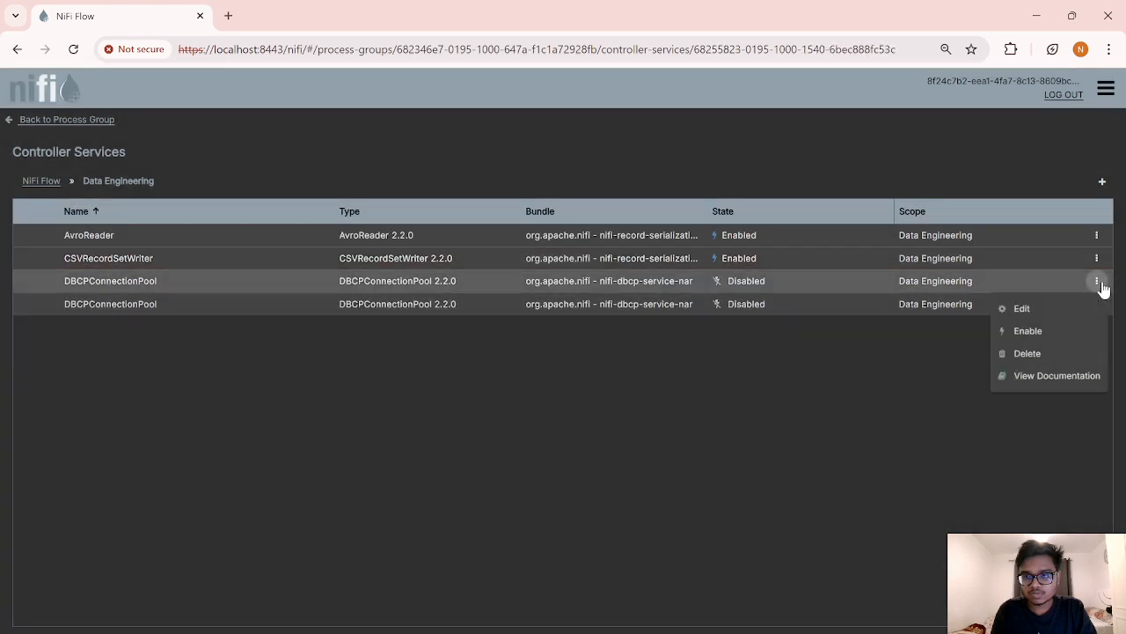
{"action": "left_click", "coordinate": [1027, 331]}
{"action": "left_click", "coordinate": [842, 514]}
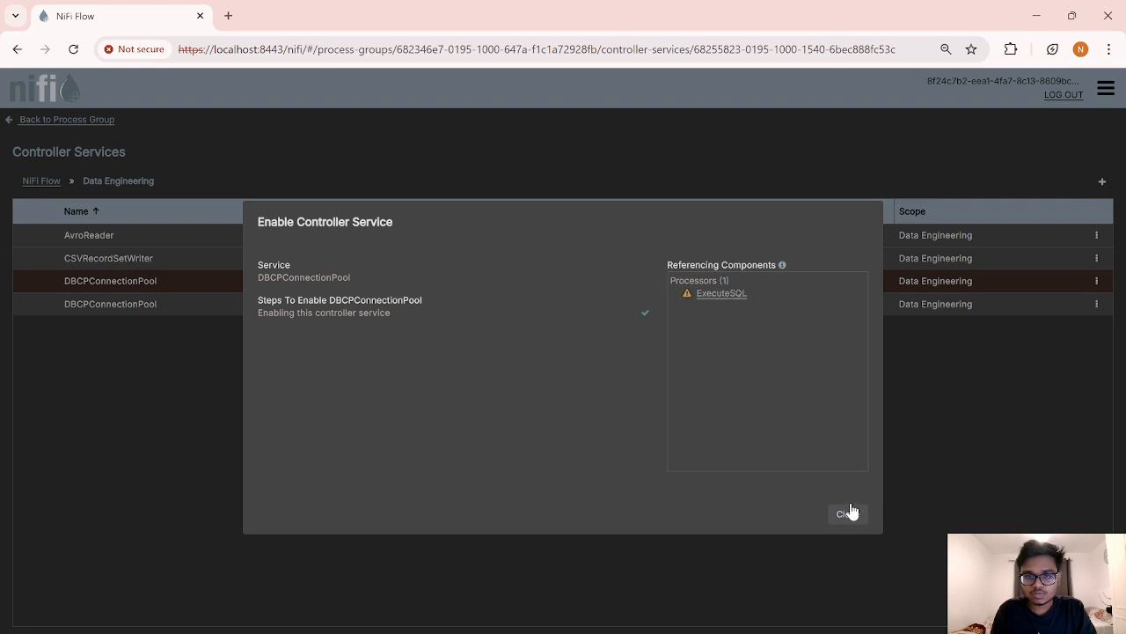
{"action": "left_click", "coordinate": [852, 519]}
{"action": "left_click", "coordinate": [1097, 304]}
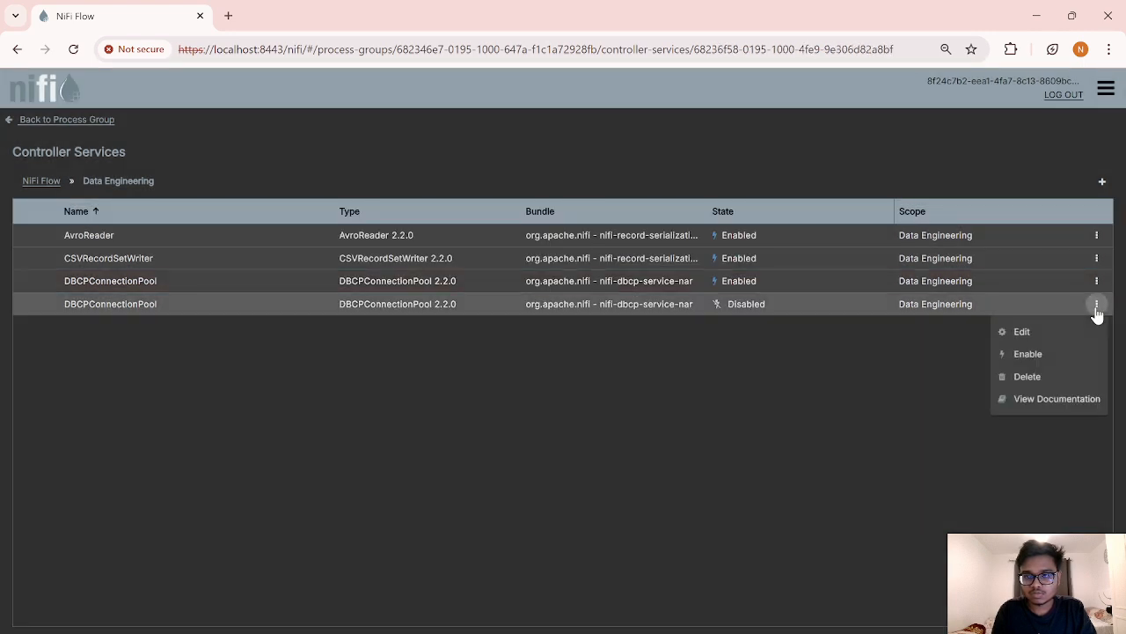
{"action": "left_click", "coordinate": [1028, 353]}
{"action": "left_click", "coordinate": [838, 517]}
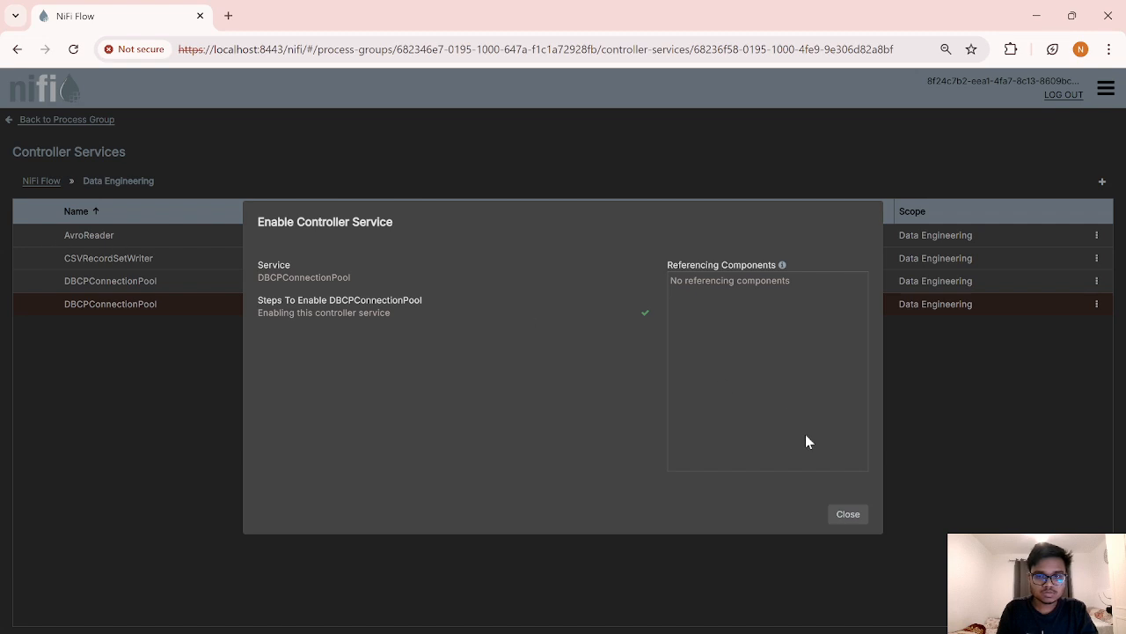
{"action": "left_click", "coordinate": [848, 515]}
{"action": "left_click", "coordinate": [34, 120]}
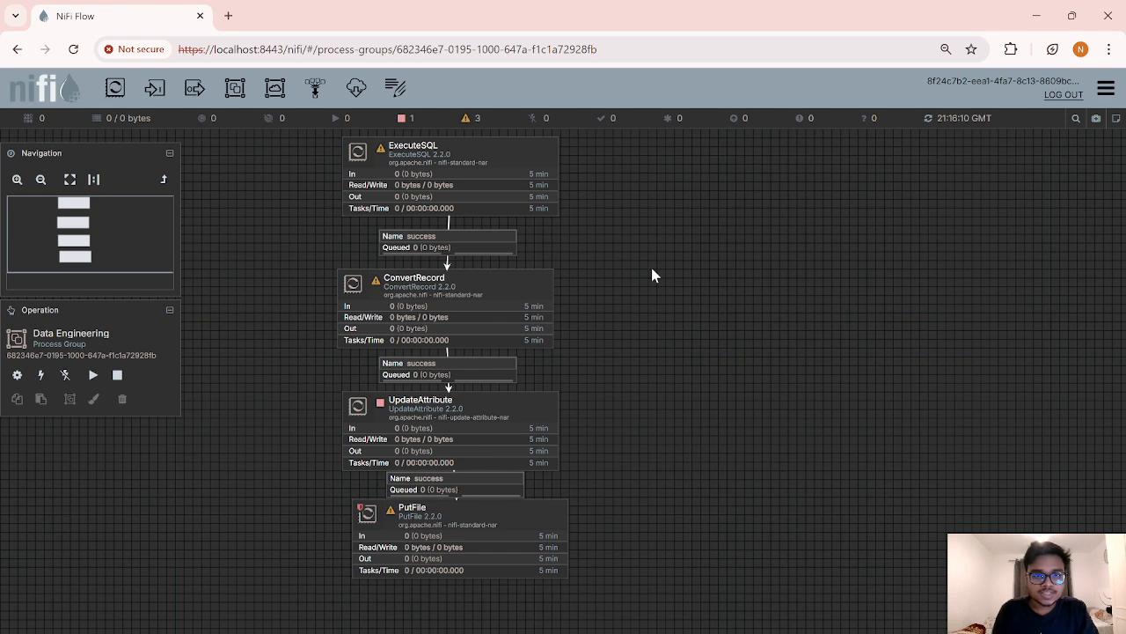
Step: Auto-terminate ExecuteSQL's failure relationship and apply
{"action": "right_click", "coordinate": [526, 182]}
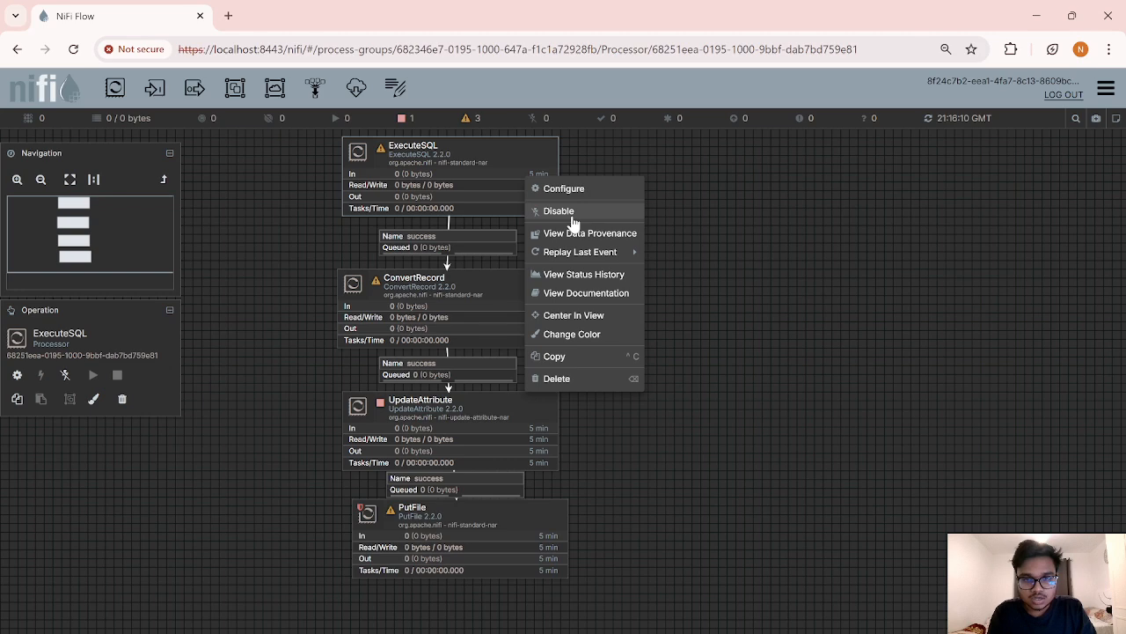
{"action": "left_click", "coordinate": [563, 189]}
{"action": "left_click", "coordinate": [688, 209]}
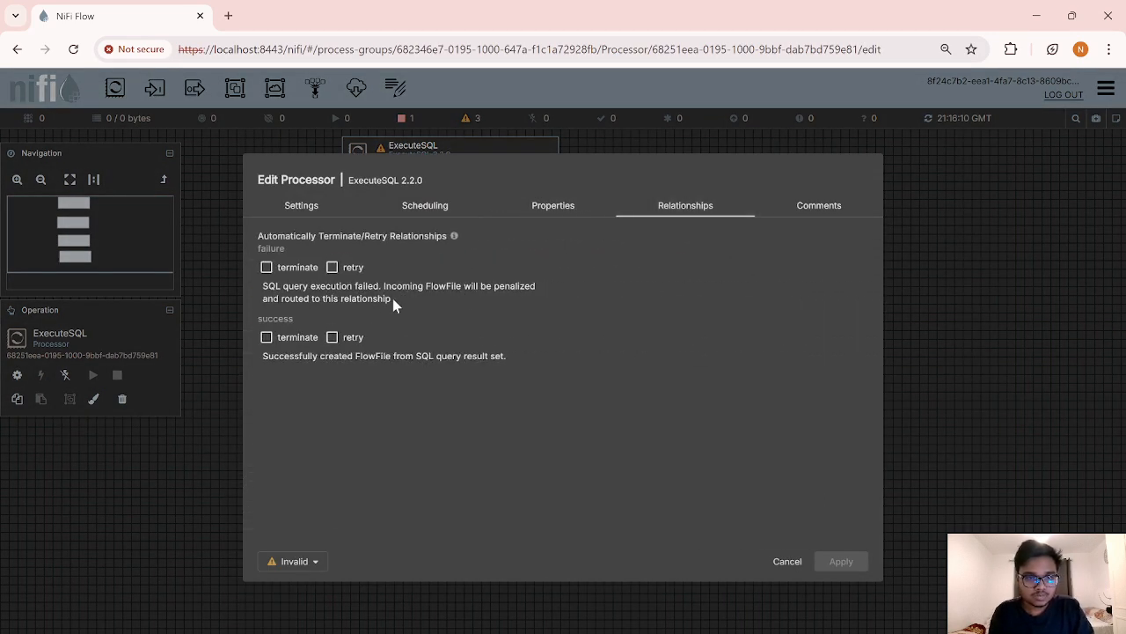
{"action": "left_click", "coordinate": [266, 268]}
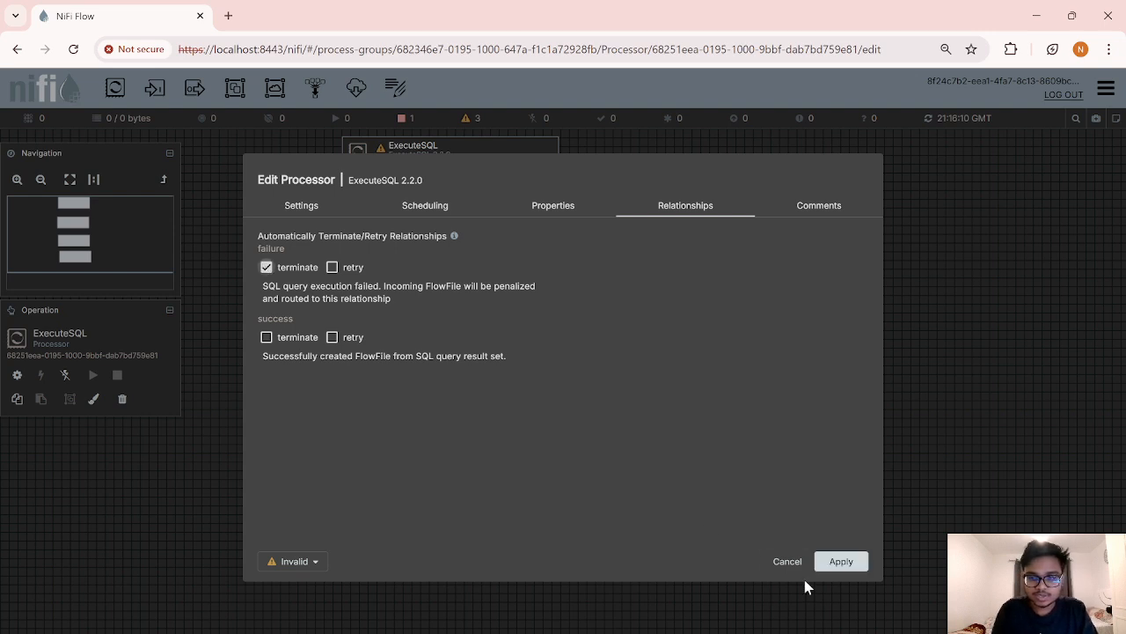
{"action": "left_click", "coordinate": [841, 563]}
Step: Auto-terminate ConvertRecord's failure relationship, leaving success connected, and apply
{"action": "right_click", "coordinate": [465, 300]}
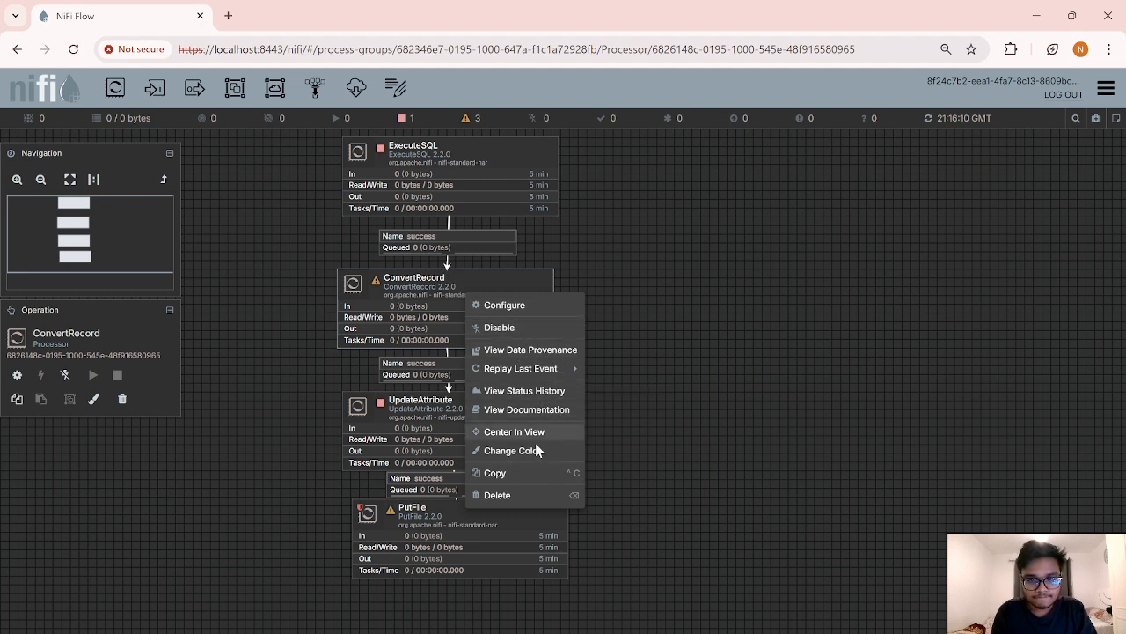
{"action": "left_click", "coordinate": [494, 307]}
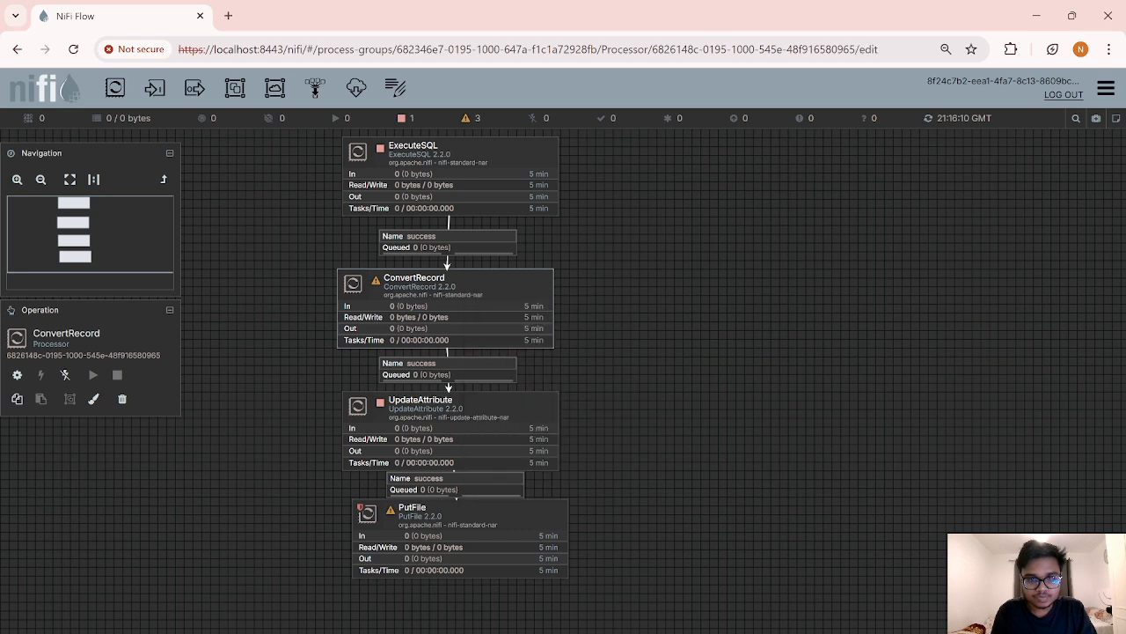
{"action": "left_click", "coordinate": [267, 267]}
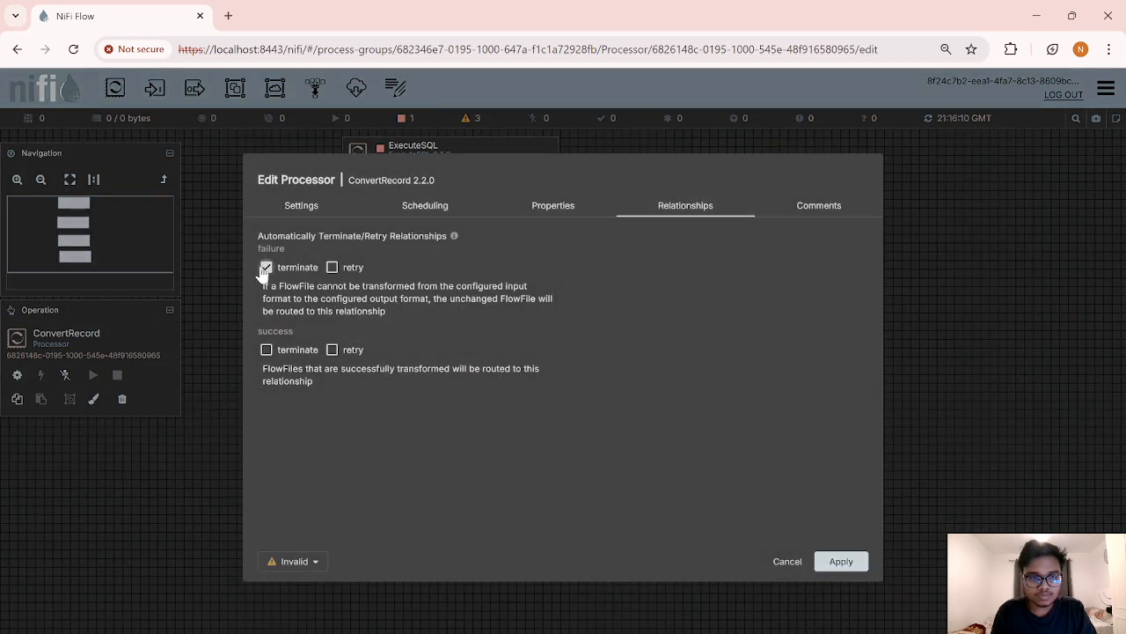
{"action": "left_click", "coordinate": [267, 350]}
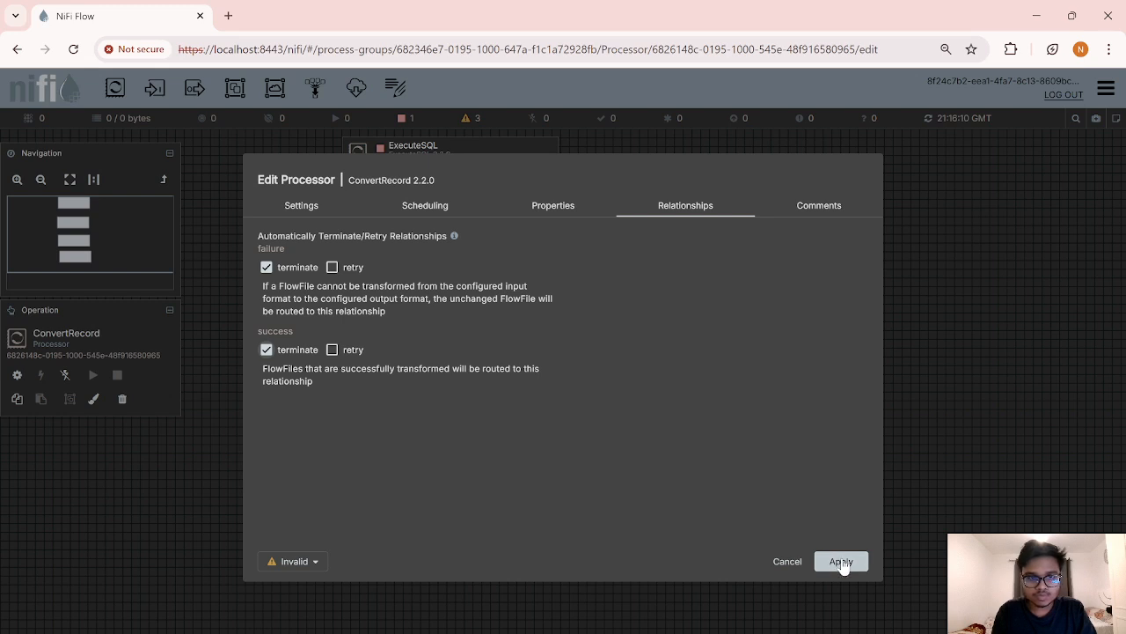
{"action": "left_click", "coordinate": [267, 349]}
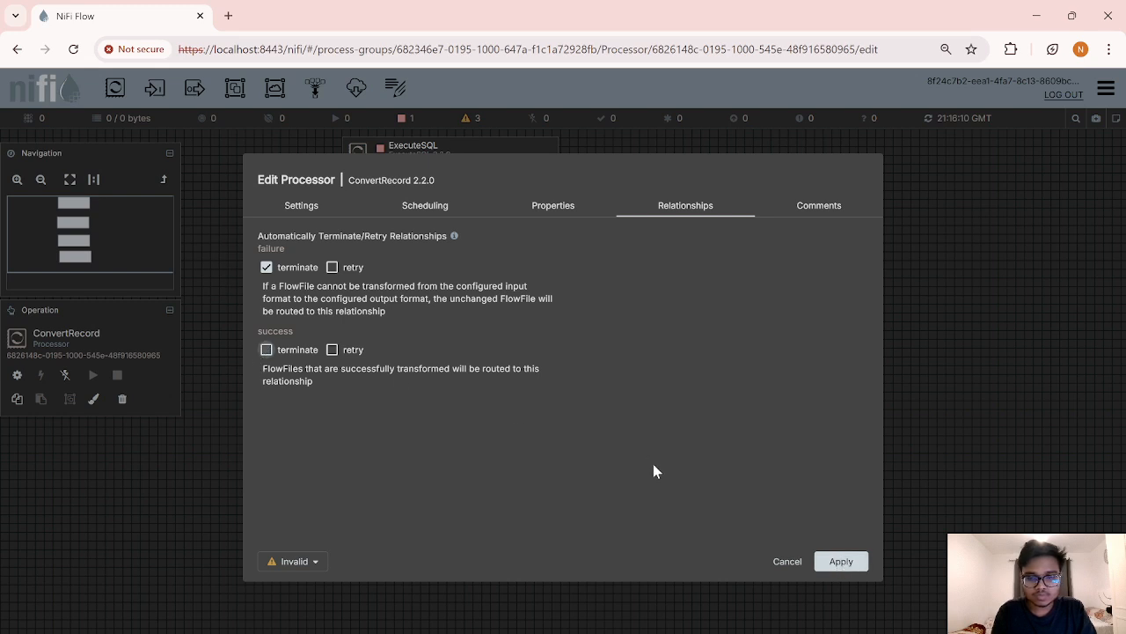
{"action": "left_click", "coordinate": [842, 561]}
Step: Try auto-terminating UpdateAttribute's success relationship, then cancel the refused change
{"action": "right_click", "coordinate": [442, 409]}
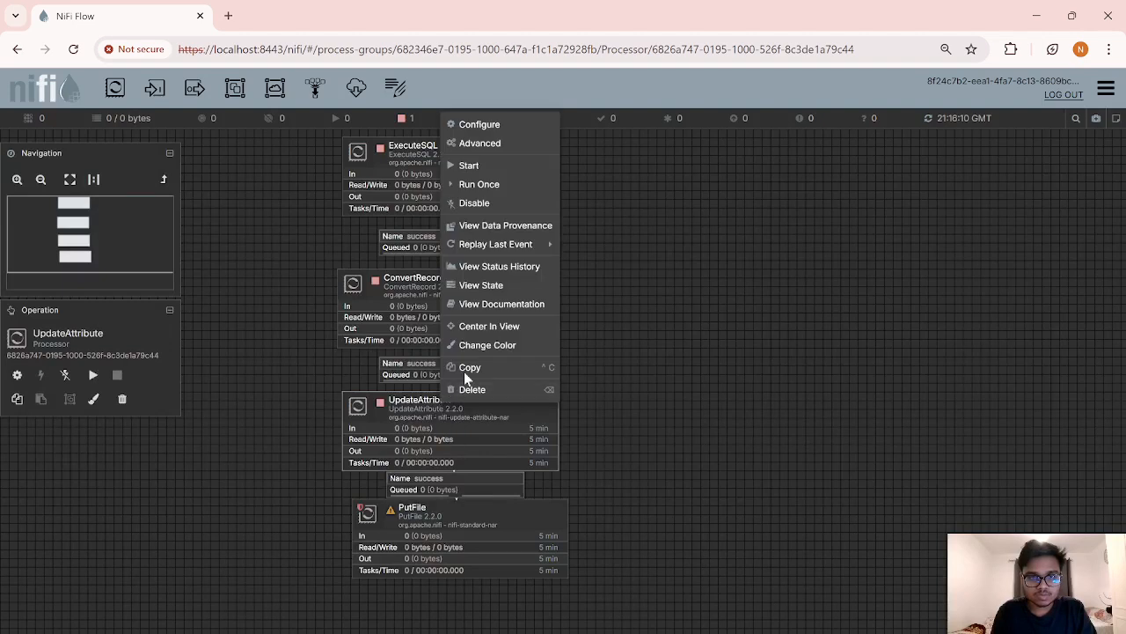
{"action": "left_click", "coordinate": [472, 124]}
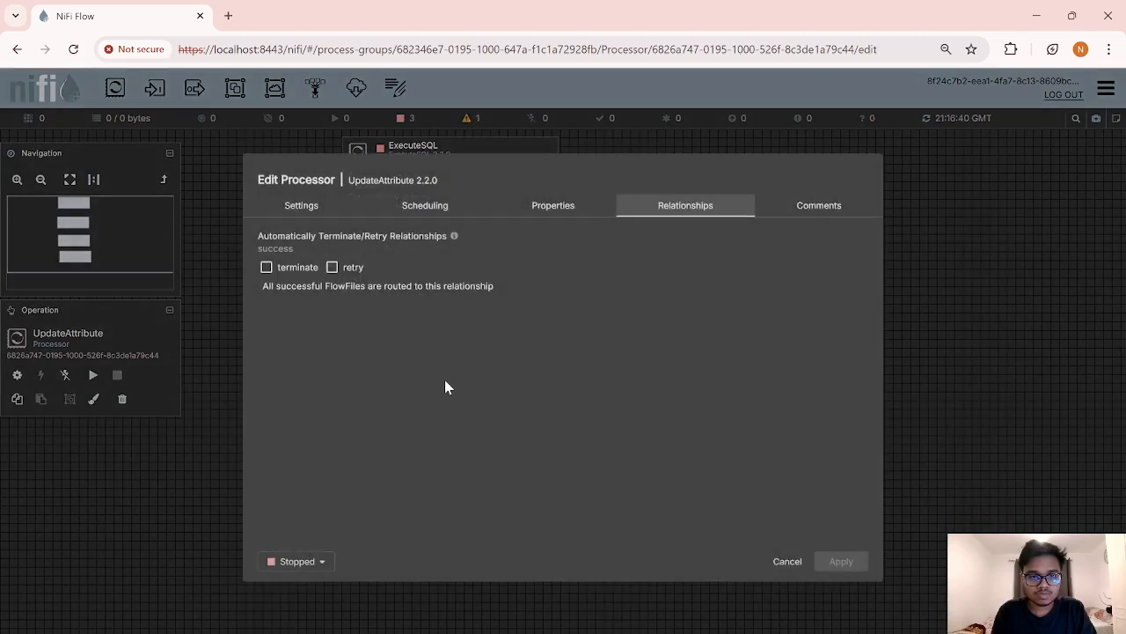
{"action": "left_click", "coordinate": [267, 267]}
{"action": "left_click", "coordinate": [852, 565]}
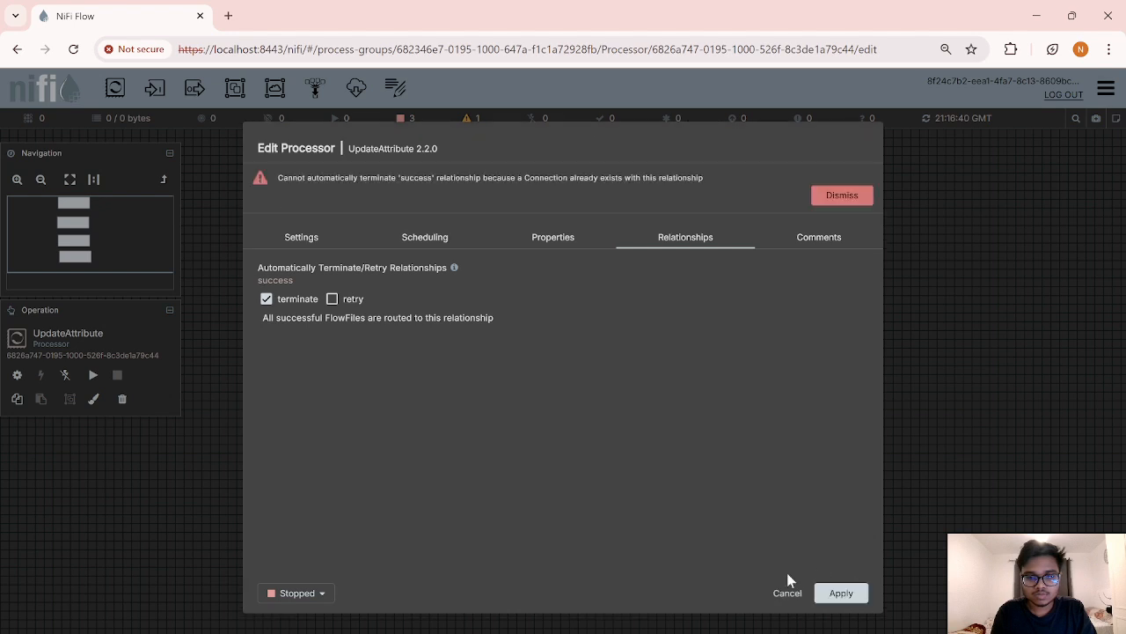
{"action": "left_click", "coordinate": [792, 595]}
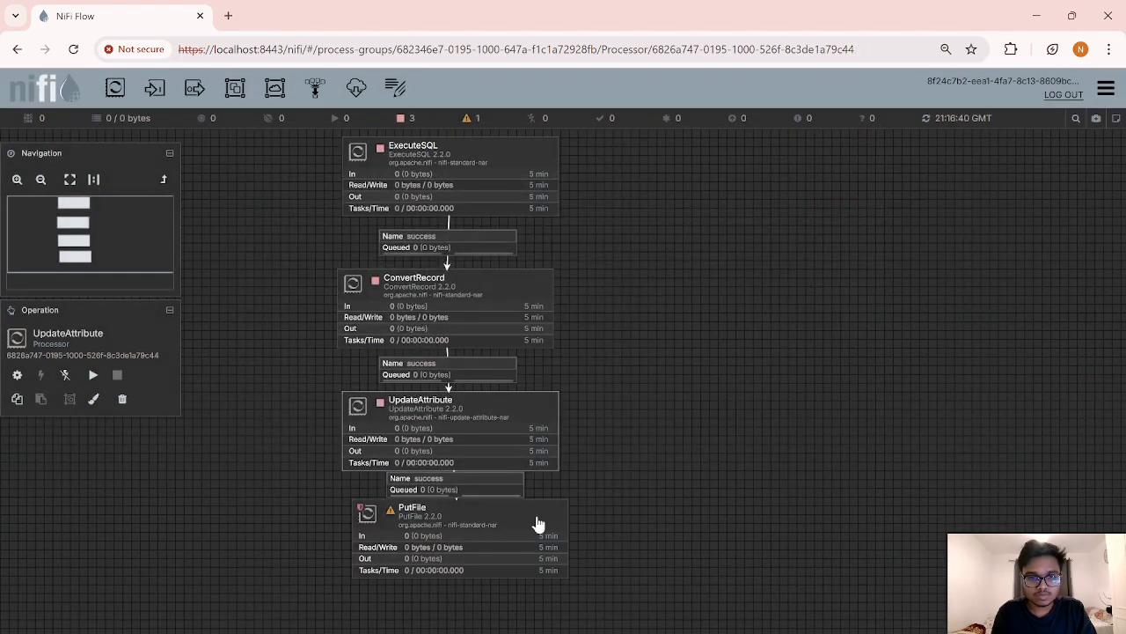
Step: Auto-terminate PutFile's failure and success relationships and apply
{"action": "right_click", "coordinate": [502, 528]}
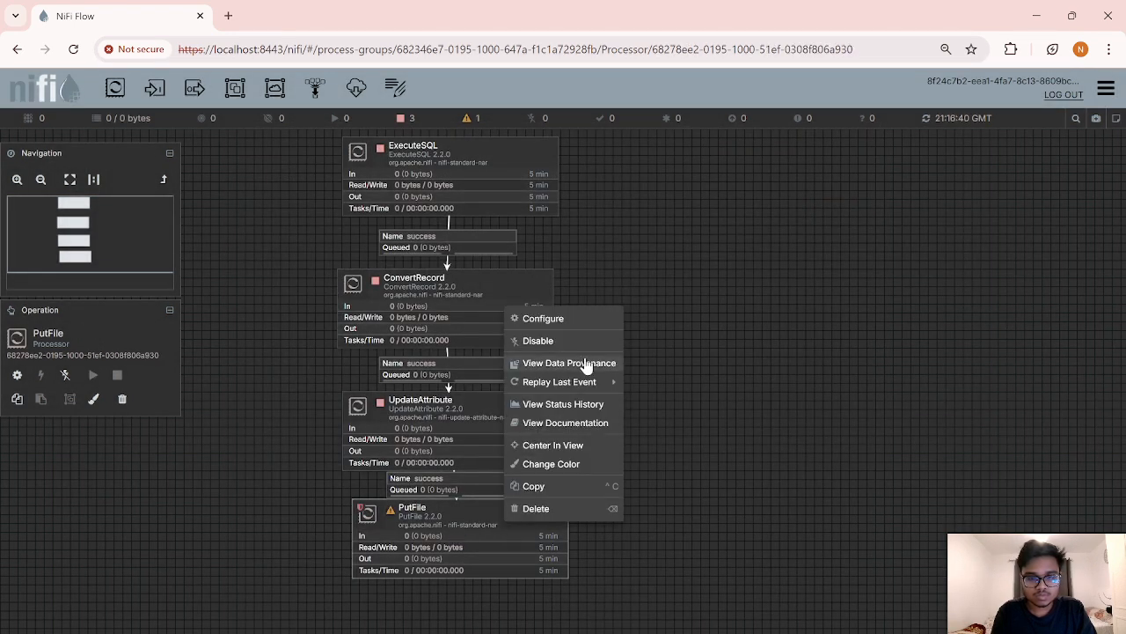
{"action": "left_click", "coordinate": [540, 318]}
{"action": "left_click", "coordinate": [267, 268]}
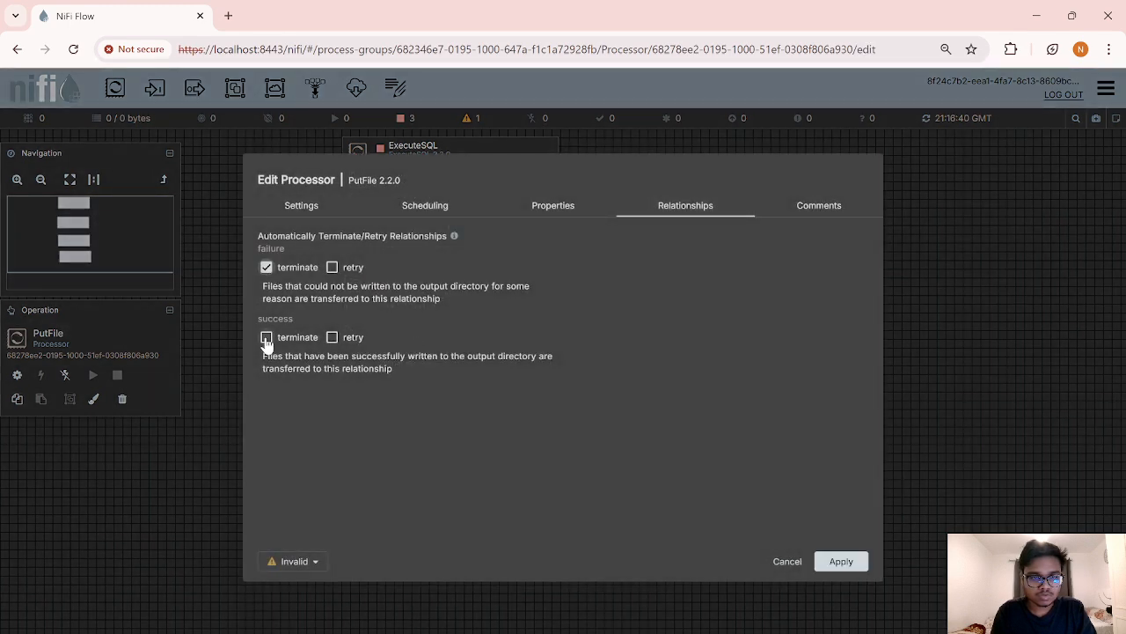
{"action": "left_click", "coordinate": [267, 338]}
{"action": "left_click", "coordinate": [841, 562]}
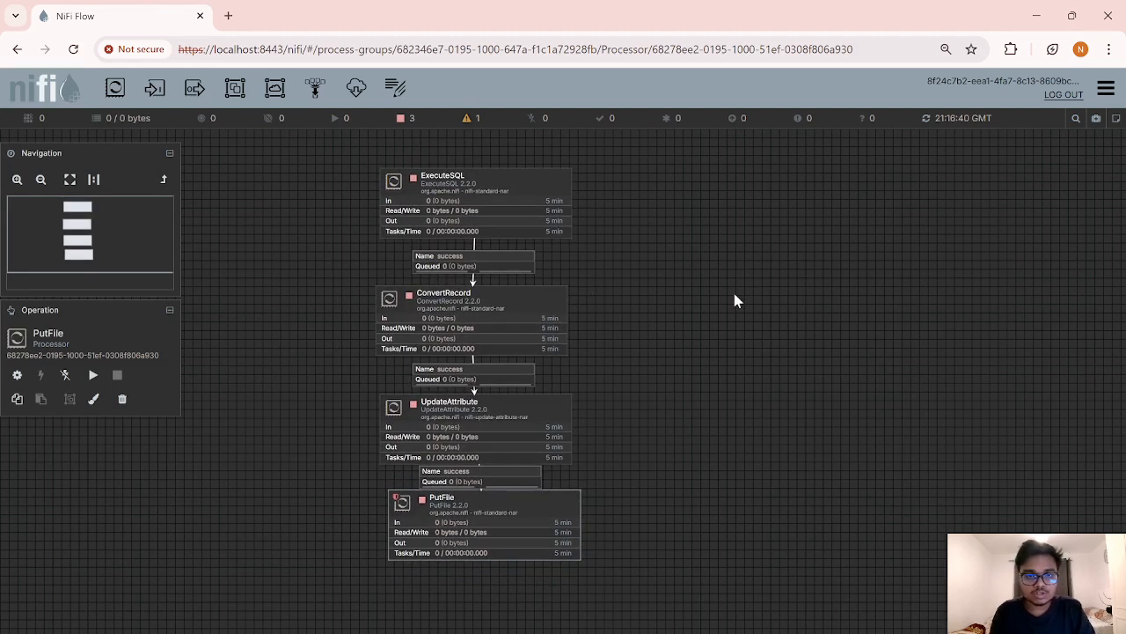
Step: Run ExecuteSQL once, then start ConvertRecord, UpdateAttribute and PutFile
{"action": "right_click", "coordinate": [541, 195]}
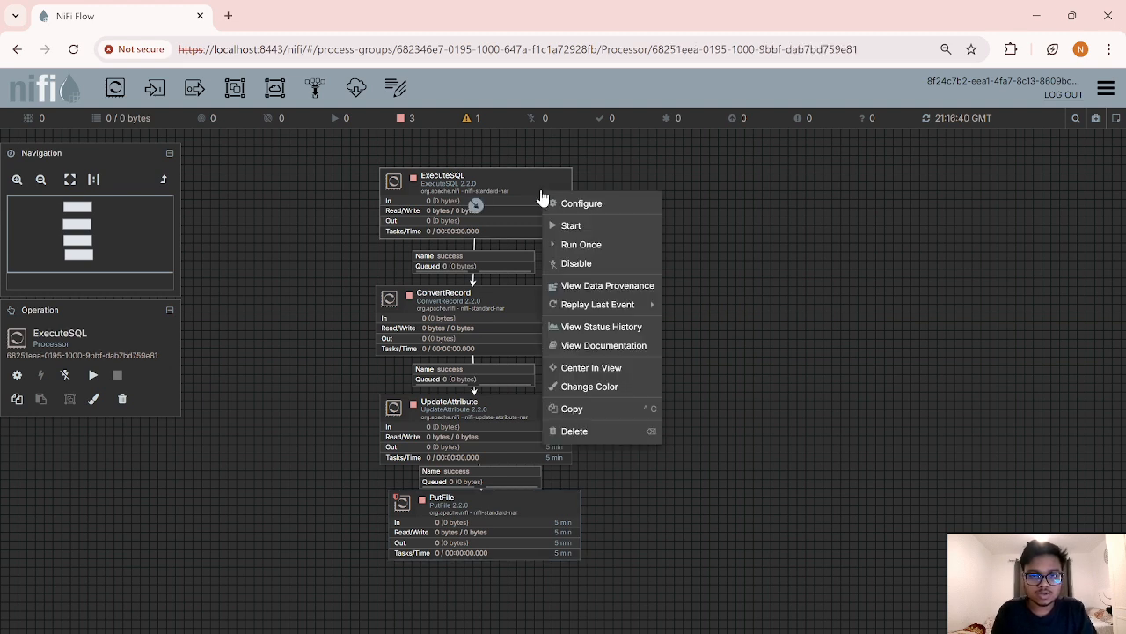
{"action": "left_click", "coordinate": [585, 246]}
{"action": "right_click", "coordinate": [489, 336]}
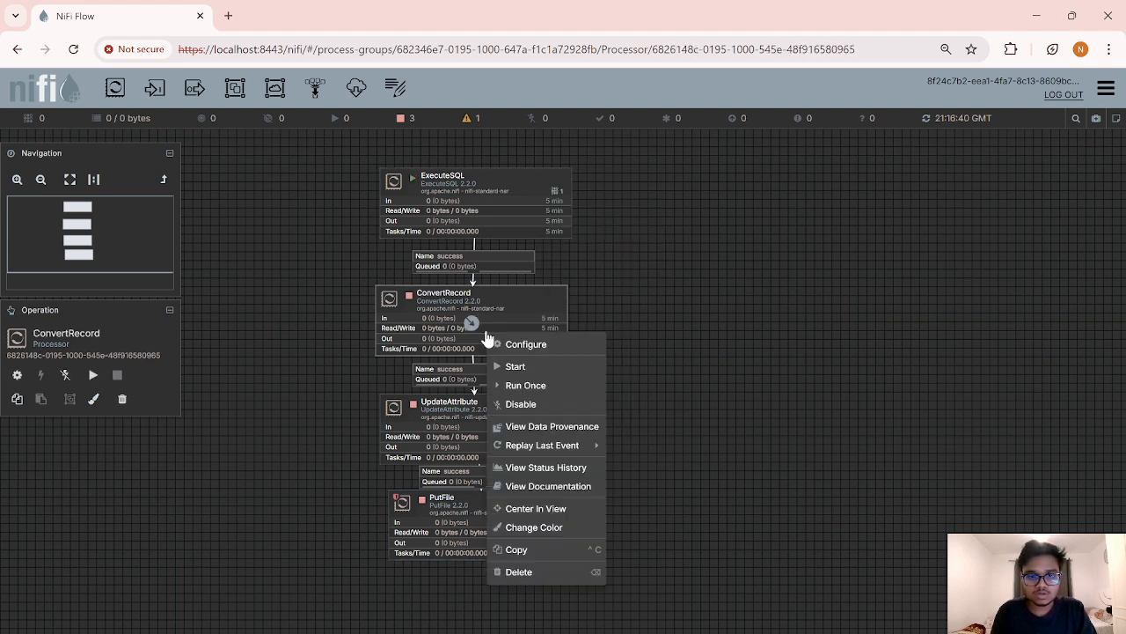
{"action": "left_click", "coordinate": [535, 374]}
{"action": "right_click", "coordinate": [534, 458]}
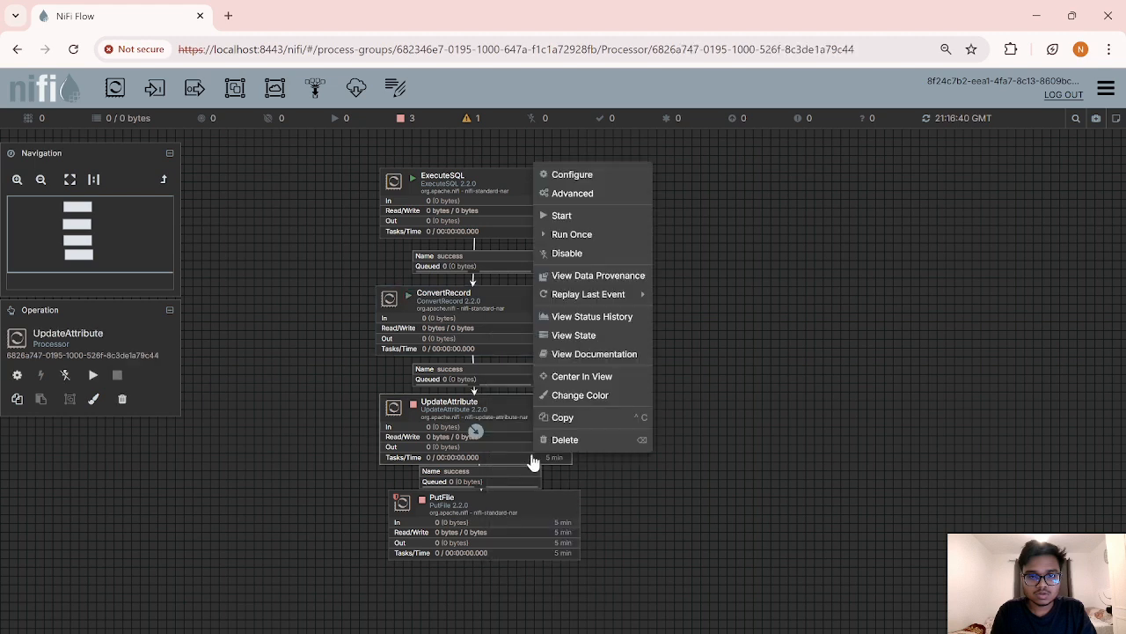
{"action": "left_click", "coordinate": [568, 216]}
{"action": "right_click", "coordinate": [535, 517]}
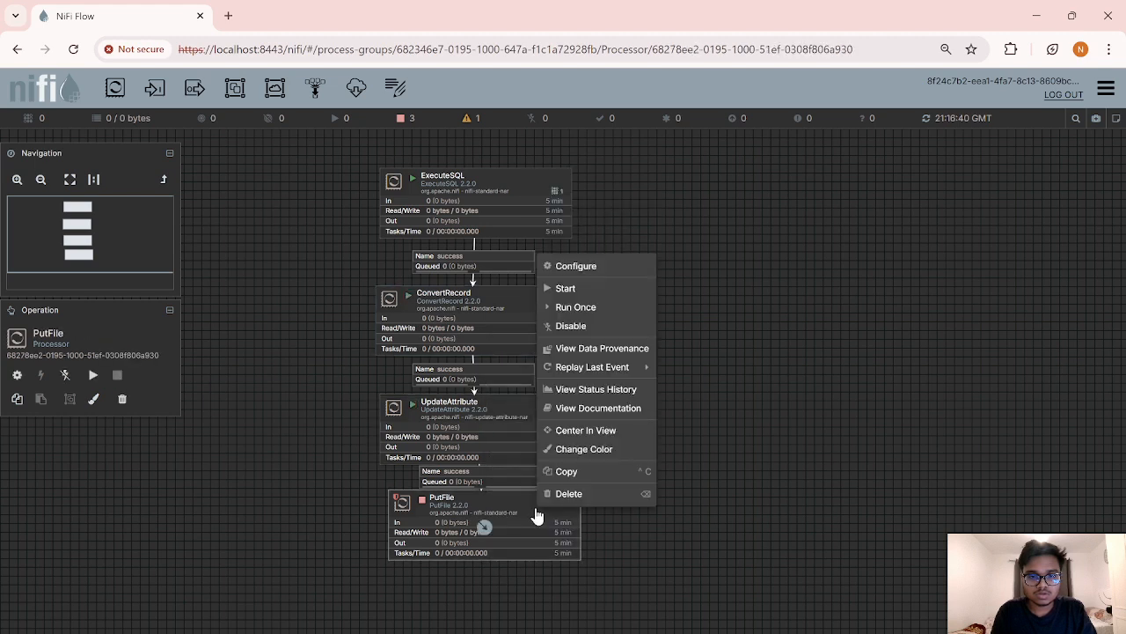
{"action": "left_click", "coordinate": [560, 292]}
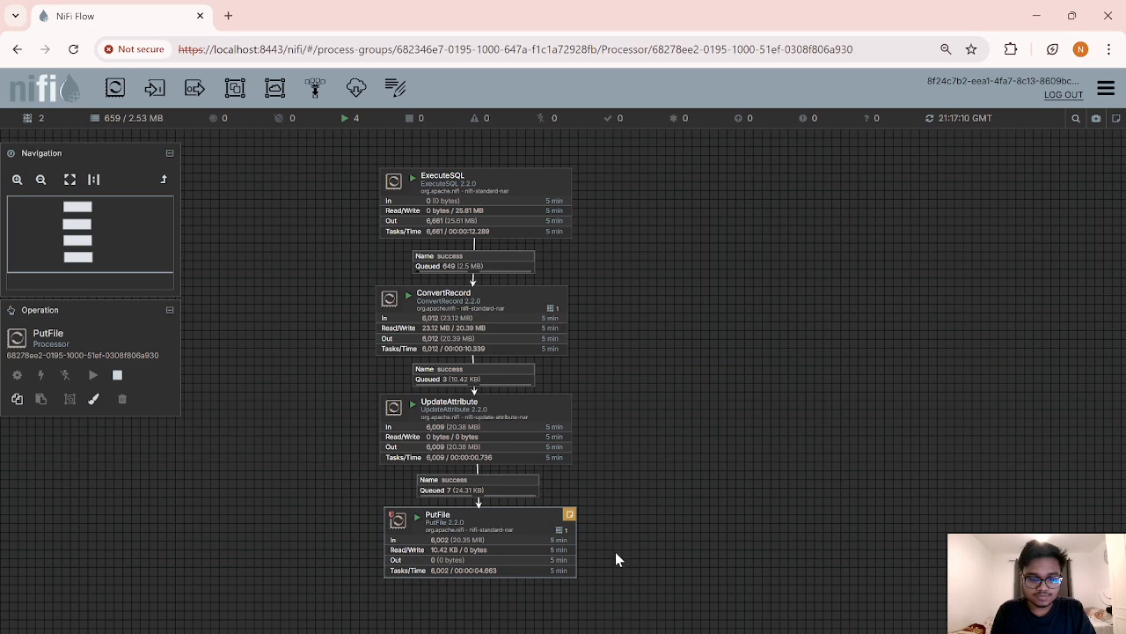
Step: Open the first exported books_data CSV file in the save_here folder
{"action": "mouse_move", "coordinate": [517, 629]}
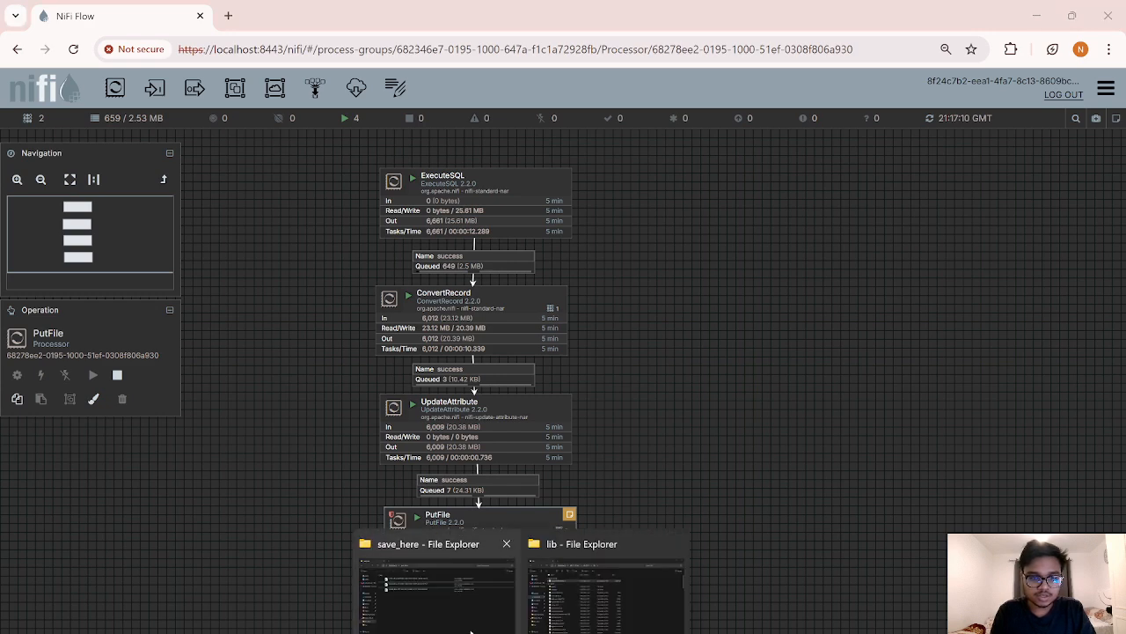
{"action": "left_click", "coordinate": [450, 613]}
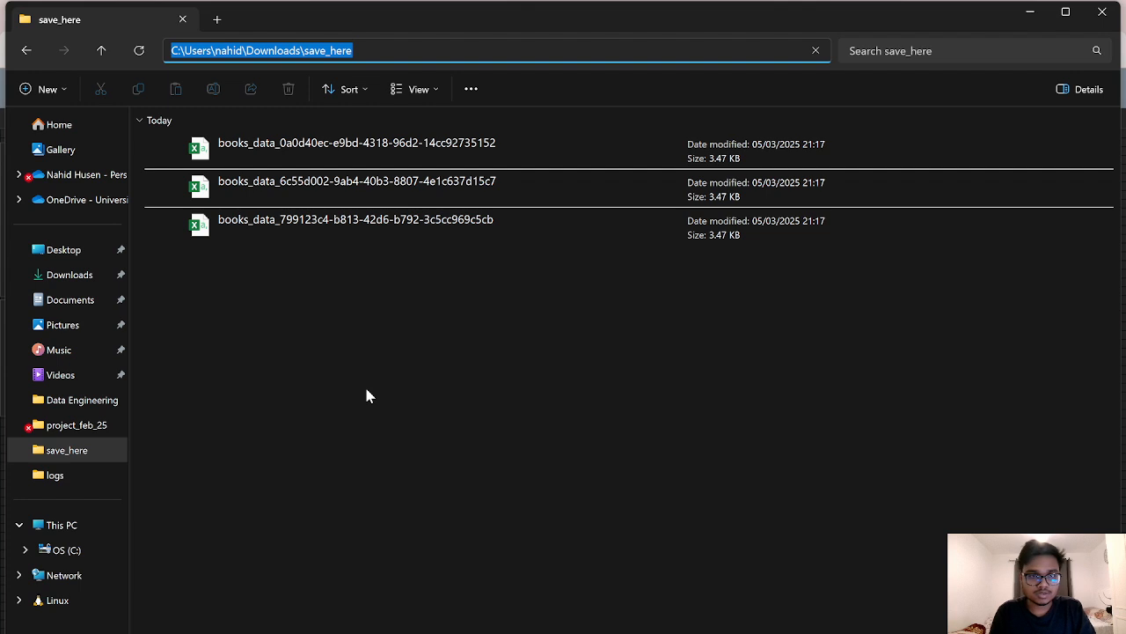
{"action": "double_click", "coordinate": [241, 151]}
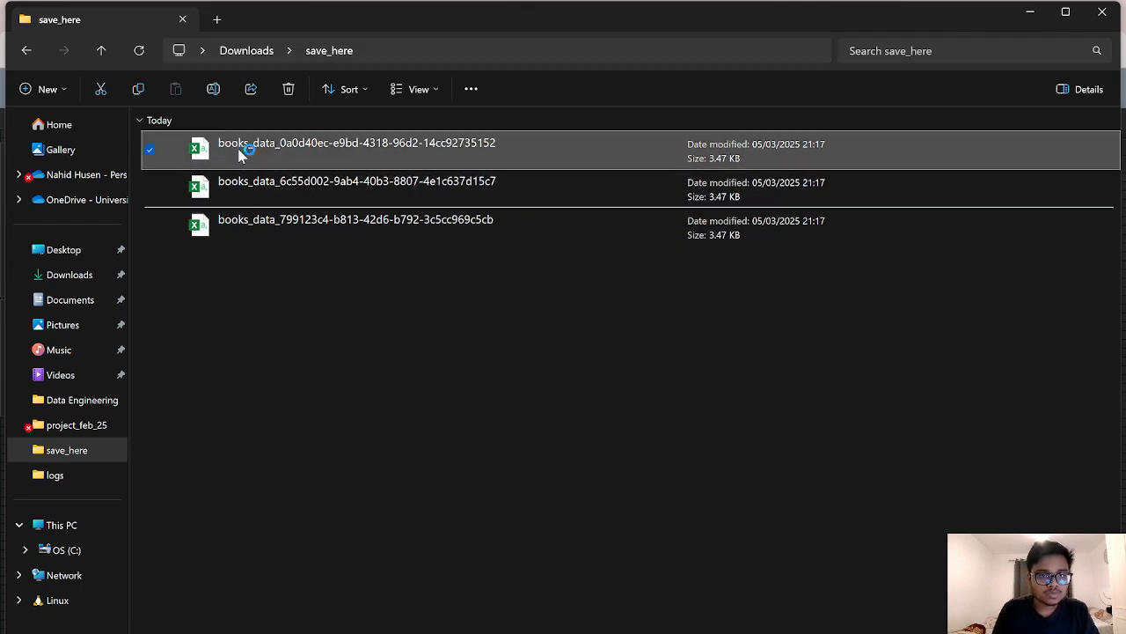